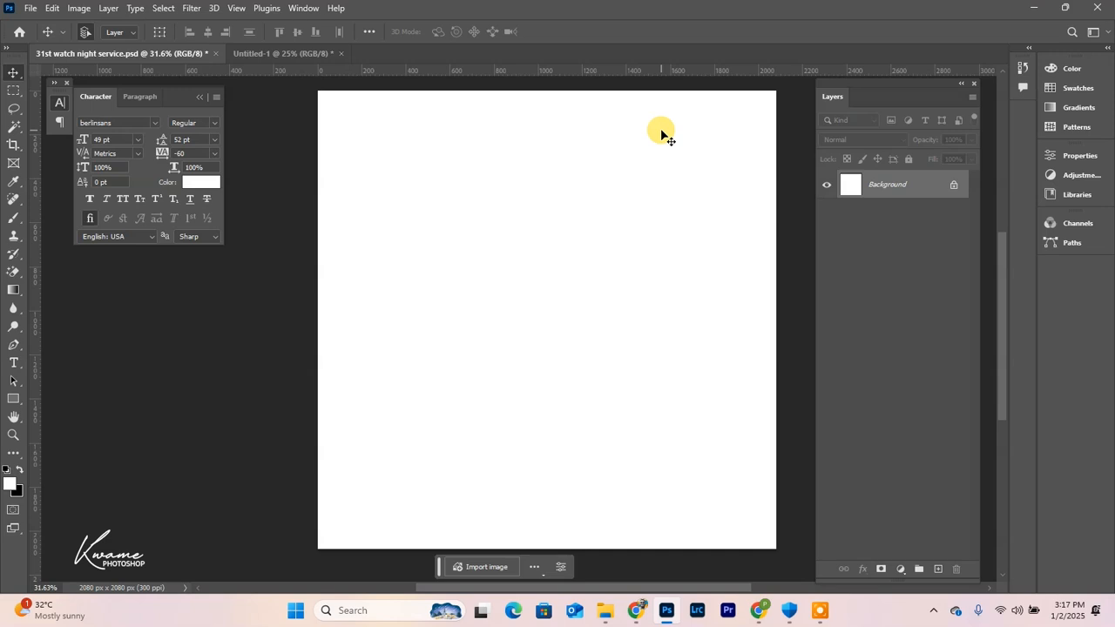
# - Add a linear gradient fill layer at 90° using the beige-to-olive-gold preset listed below the 4,000+ Free Photoshop Gradients folder
pyautogui.click(900, 569)
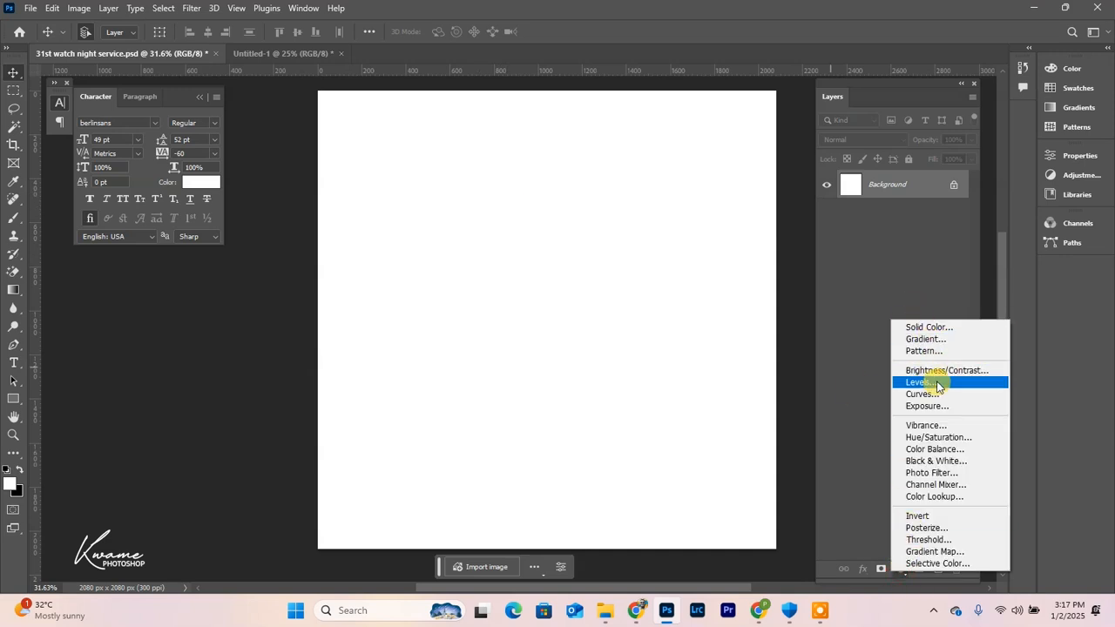
pyautogui.click(923, 340)
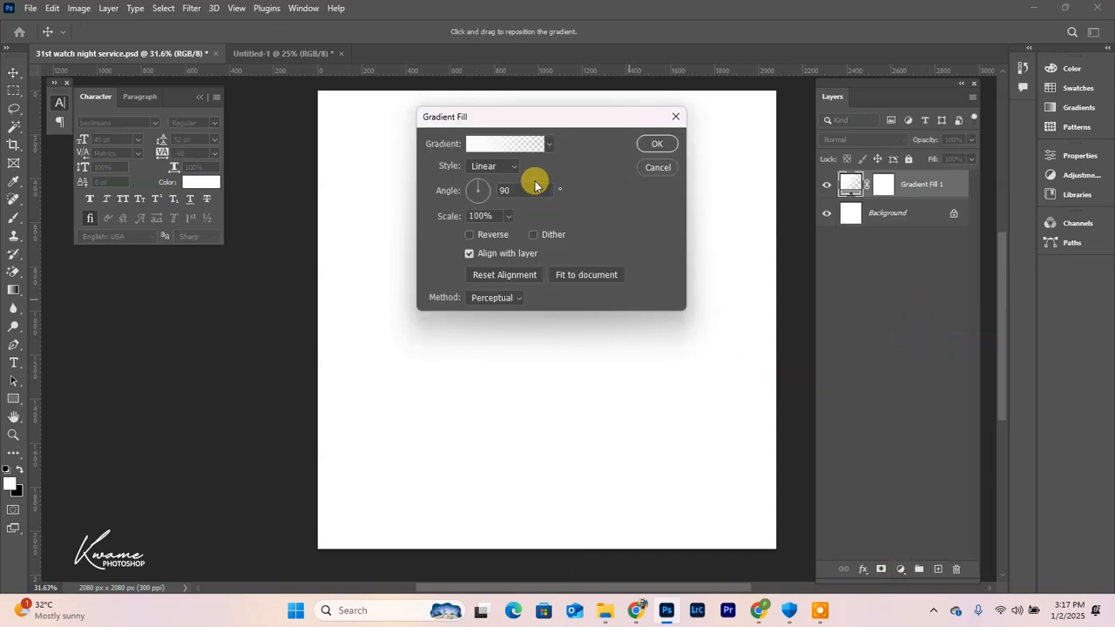
pyautogui.click(519, 150)
pyautogui.scroll(-4, 759, 166)
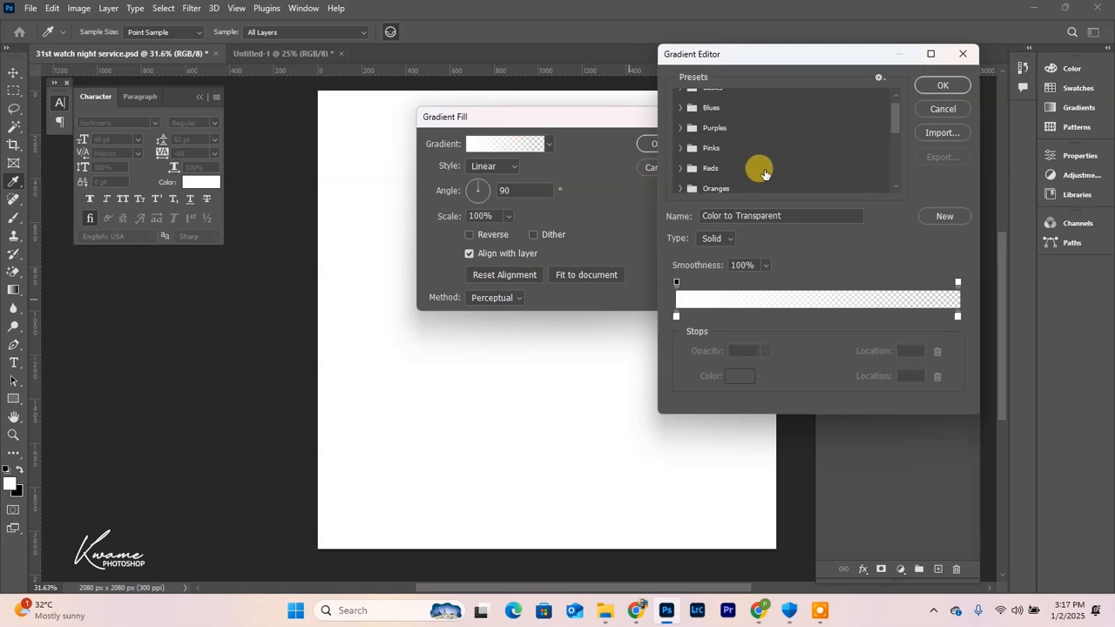
pyautogui.scroll(-3, 764, 174)
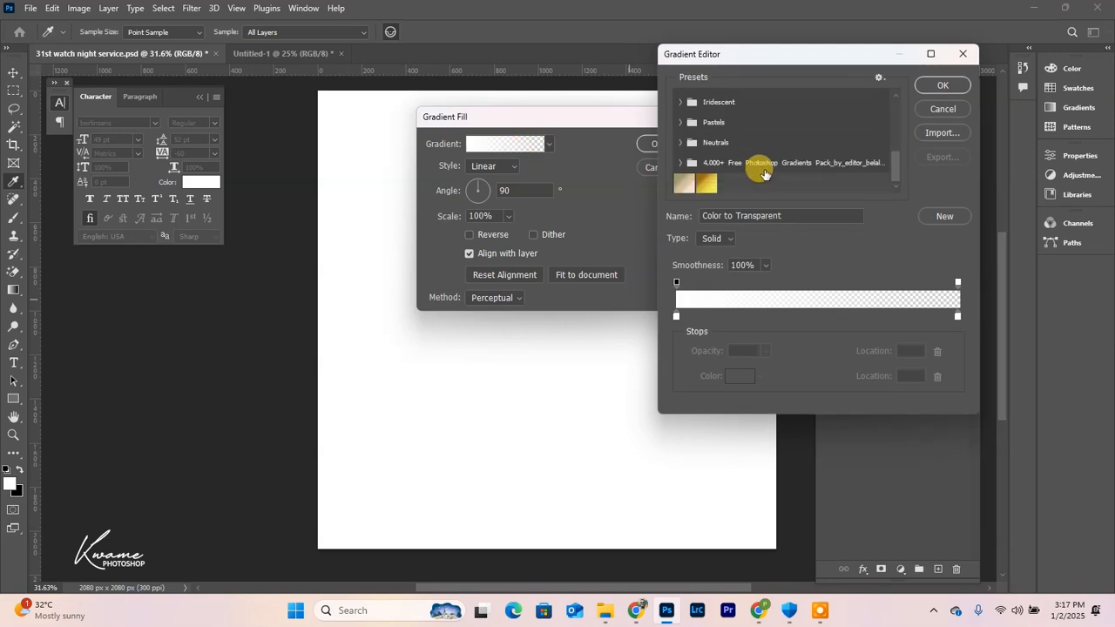
pyautogui.scroll(-1, 764, 174)
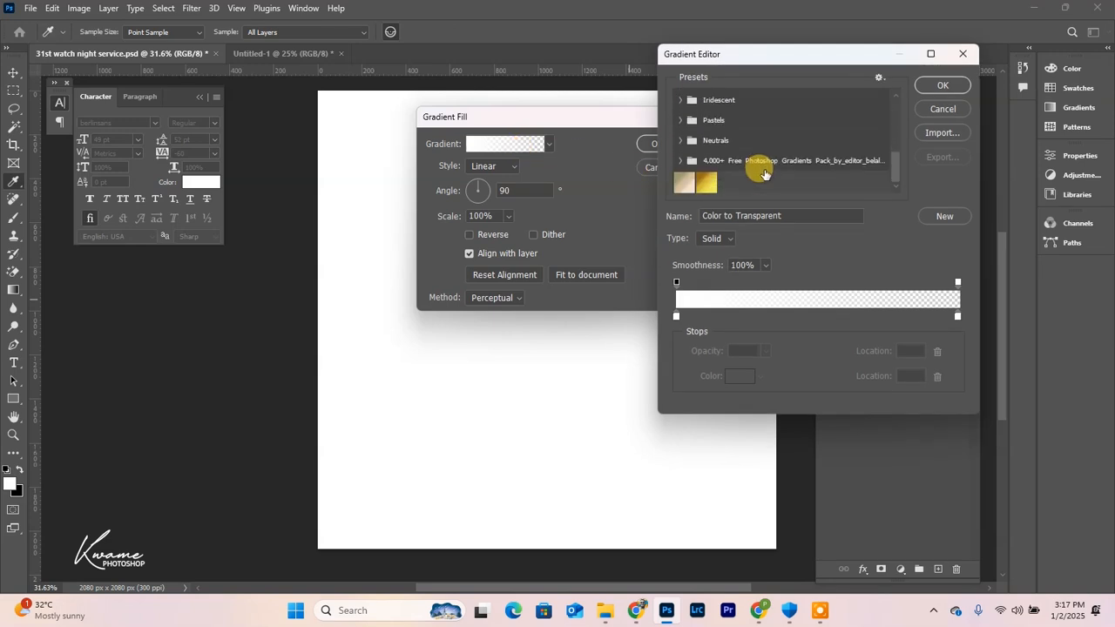
pyautogui.click(687, 182)
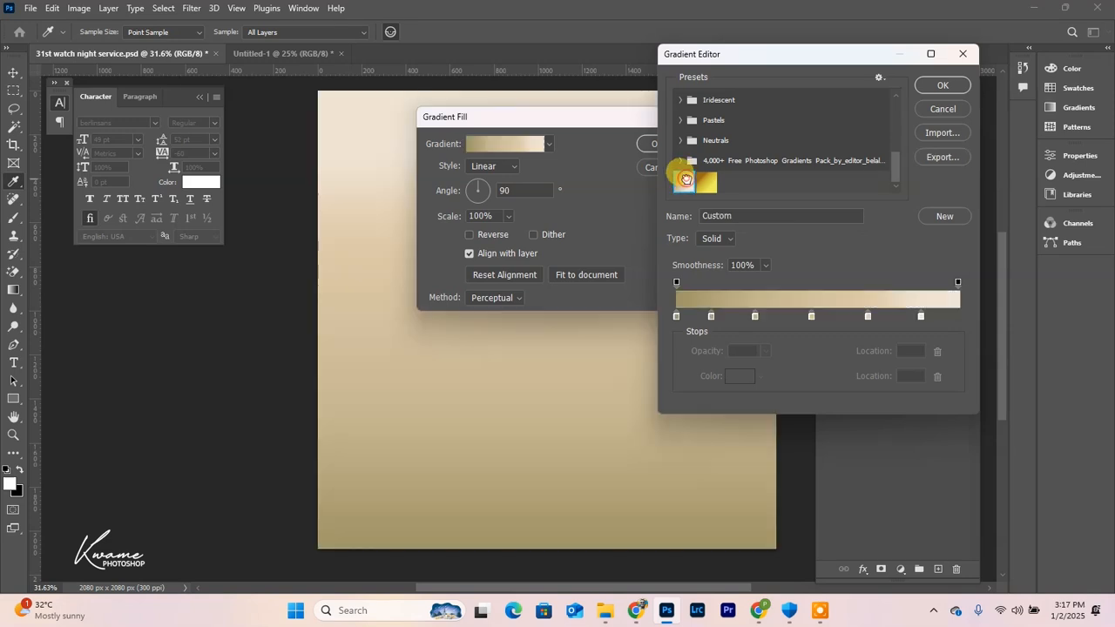
pyautogui.click(969, 87)
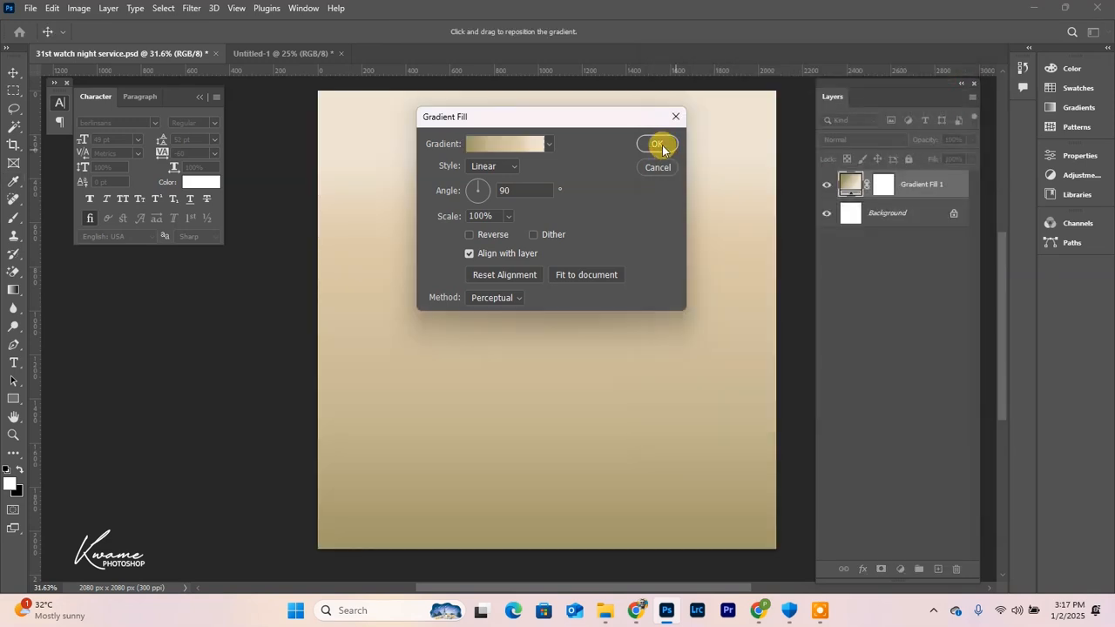
pyautogui.click(657, 144)
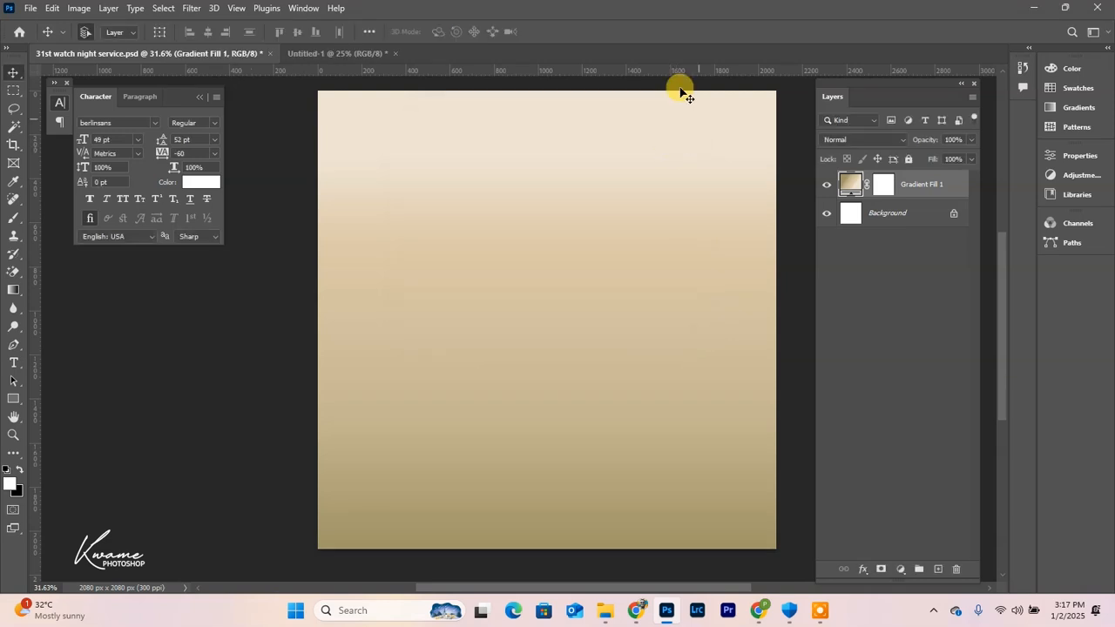
# - Bring the photo of the praying man from the Untitled-1 document into the 31st watch night service.psd canvas
pyautogui.click(365, 54)
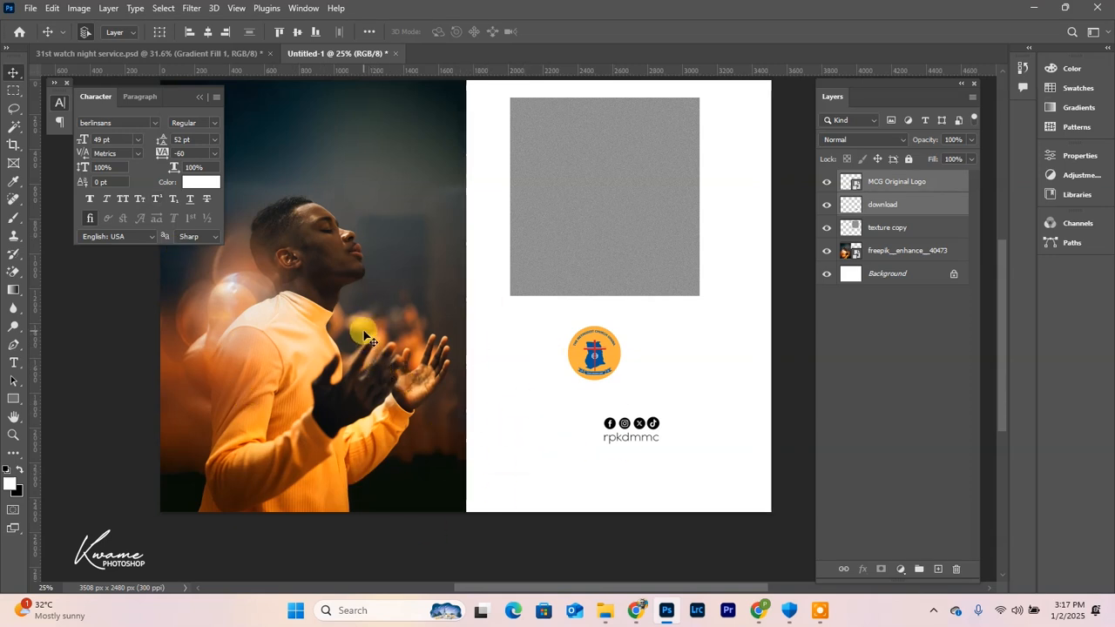
pyautogui.moveTo(302, 306); pyautogui.dragTo(340, 90)
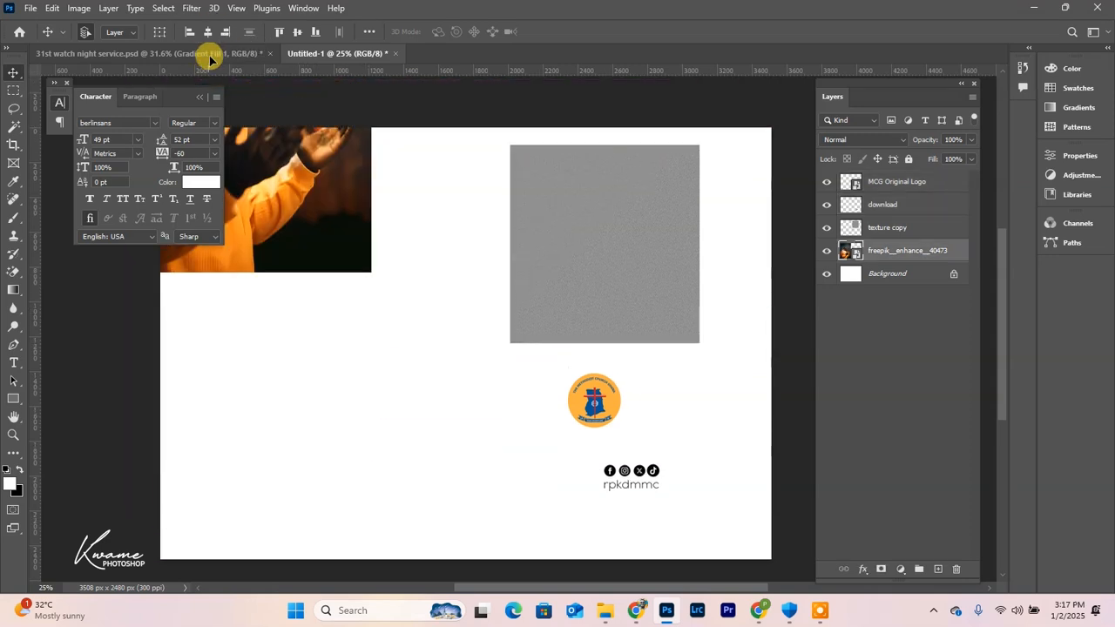
pyautogui.click(212, 53)
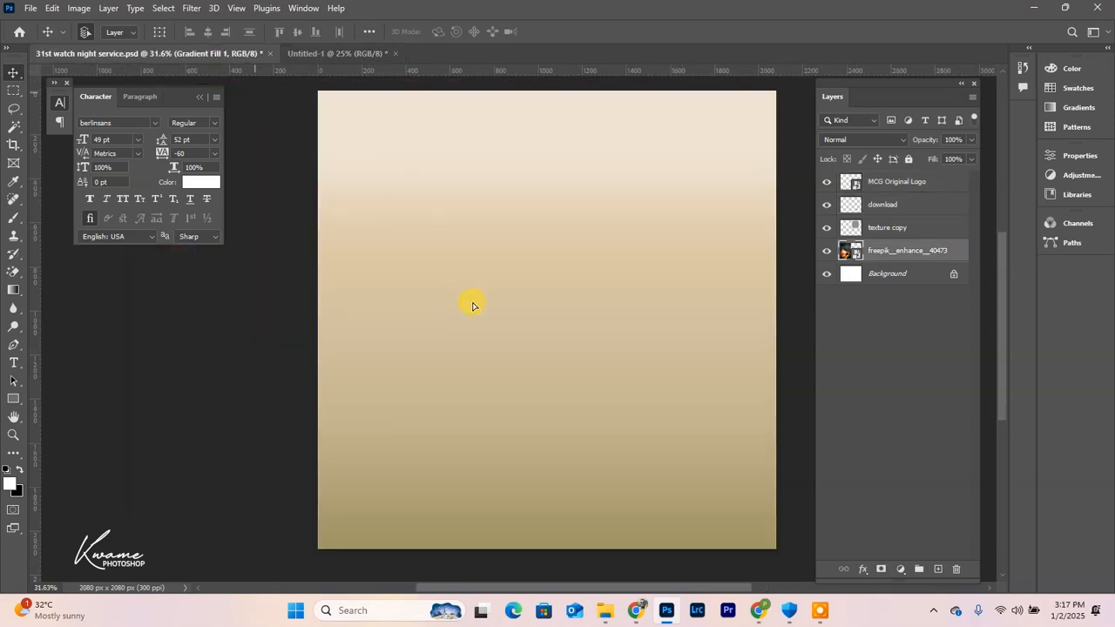
pyautogui.moveTo(472, 305); pyautogui.dragTo(542, 302)
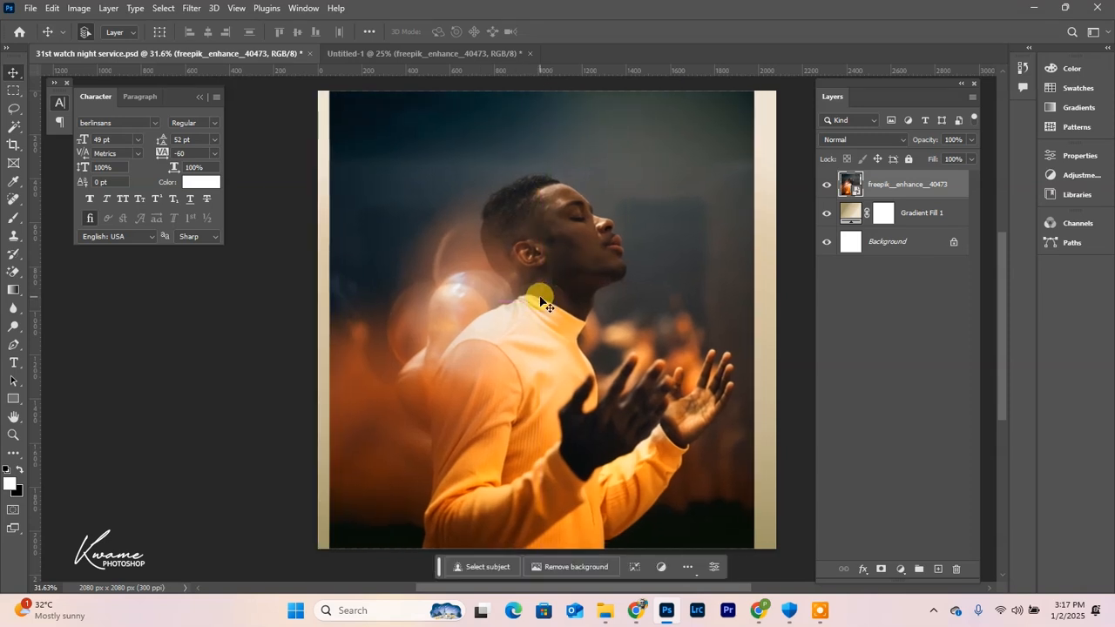
# - Enlarge and reposition the praying man photo to cover the whole canvas, and set its blend mode to Linear Burn
pyautogui.hotkey('ctrl', 't')
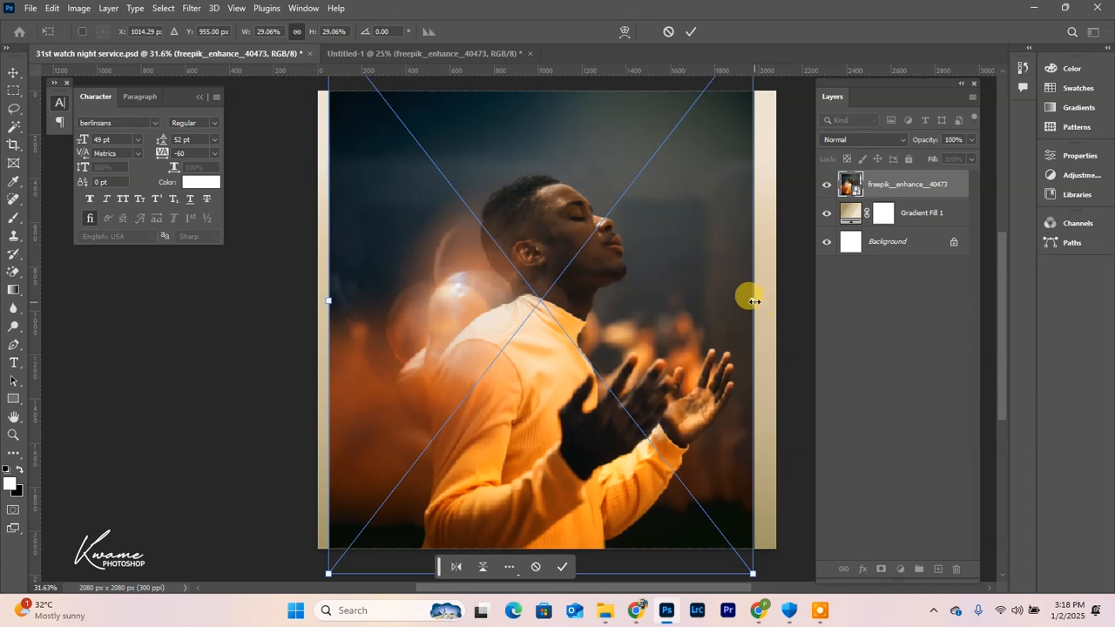
pyautogui.moveTo(751, 300); pyautogui.dragTo(787, 307)
pyautogui.moveTo(323, 301); pyautogui.dragTo(295, 295)
pyautogui.moveTo(584, 316); pyautogui.dragTo(577, 263)
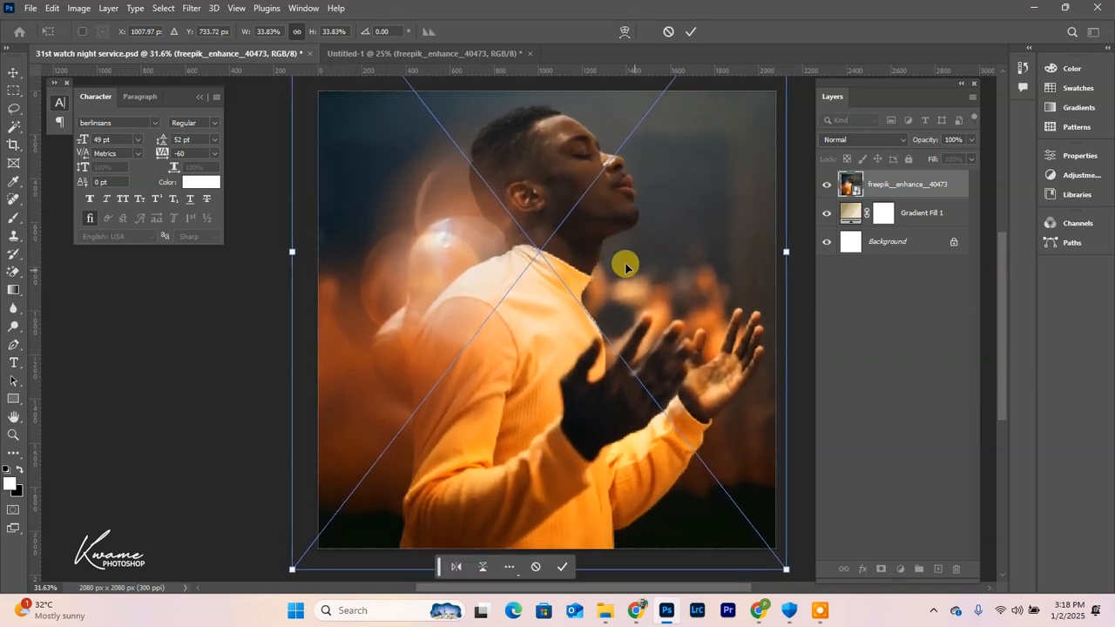
pyautogui.moveTo(801, 254); pyautogui.dragTo(827, 256)
pyautogui.moveTo(710, 260); pyautogui.dragTo(672, 260)
pyautogui.press('Return')
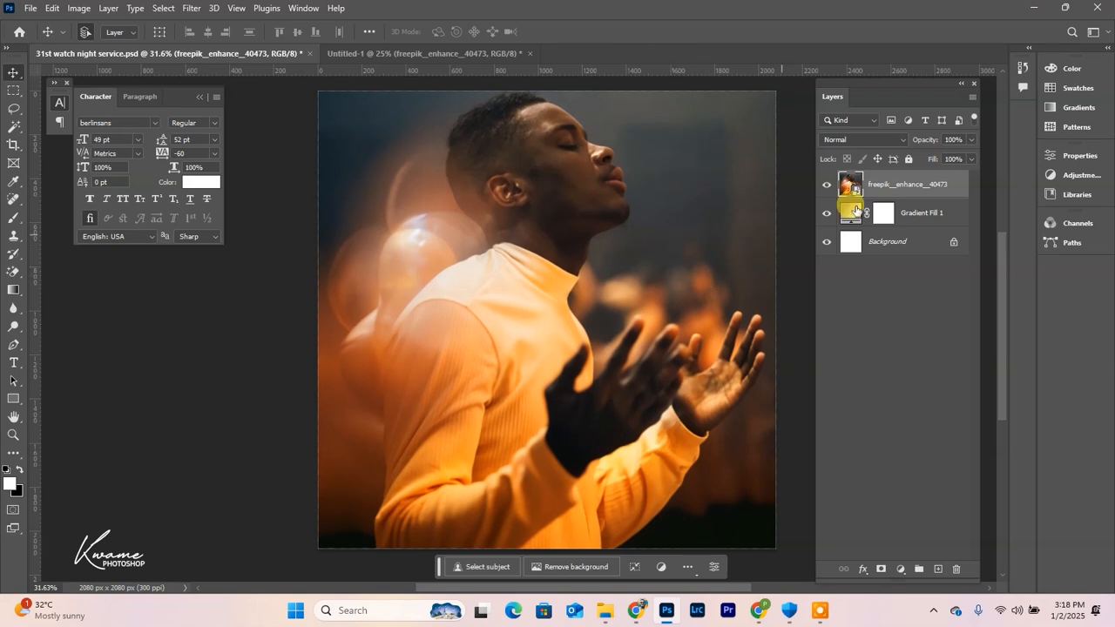
pyautogui.click(874, 140)
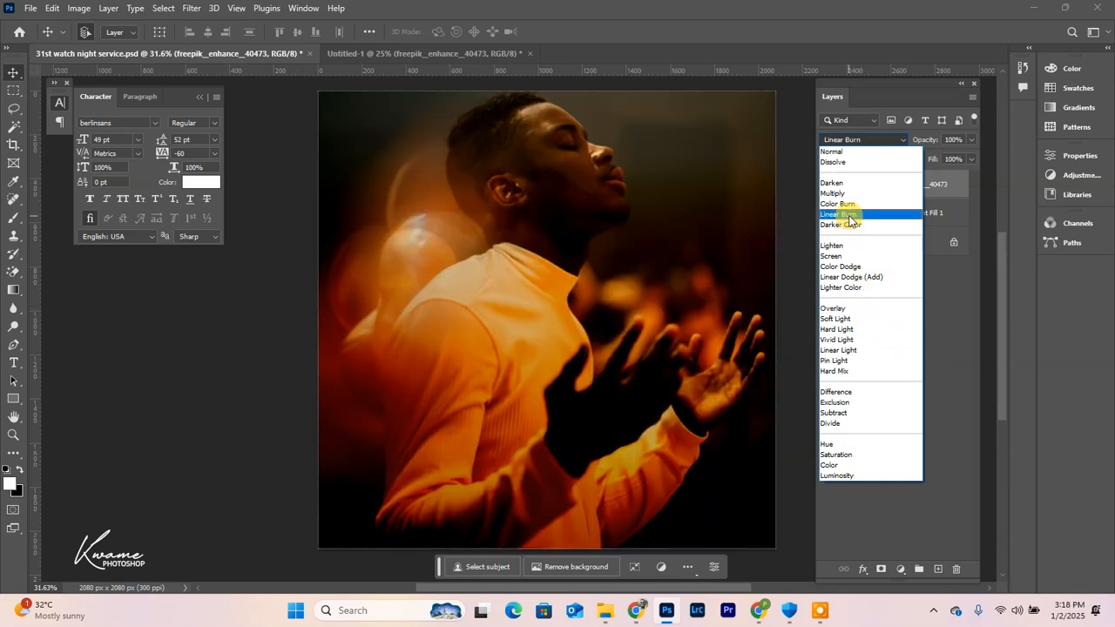
pyautogui.click(850, 215)
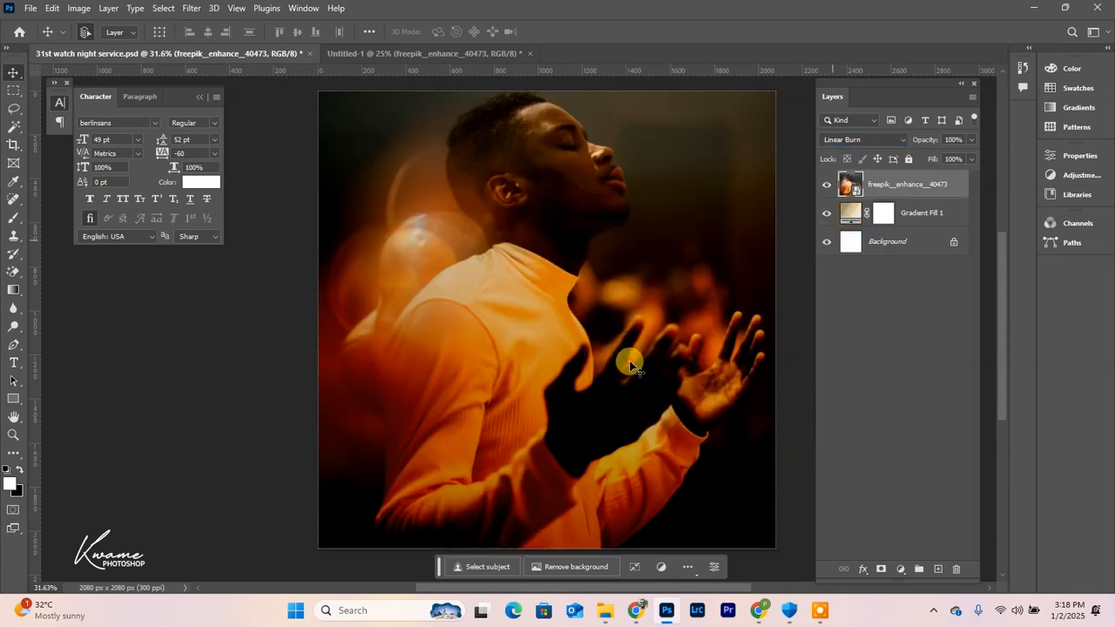
# - On a new layer above the photo, draw a vertical red-to-transparent gradient from just below the canvas to above its upper edge
pyautogui.click(939, 570)
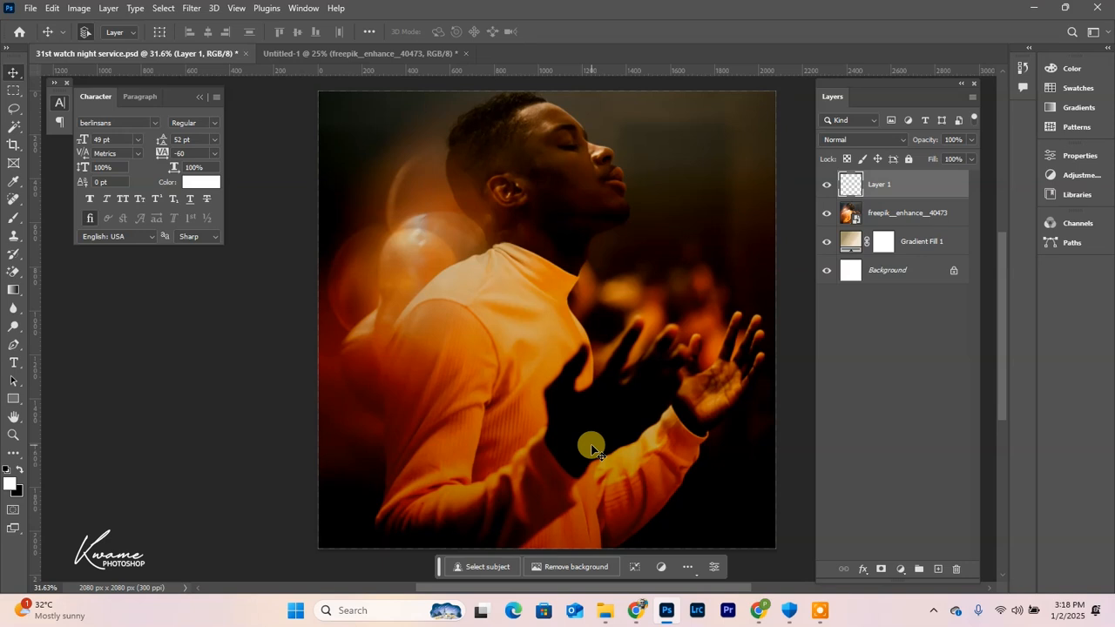
pyautogui.click(13, 290)
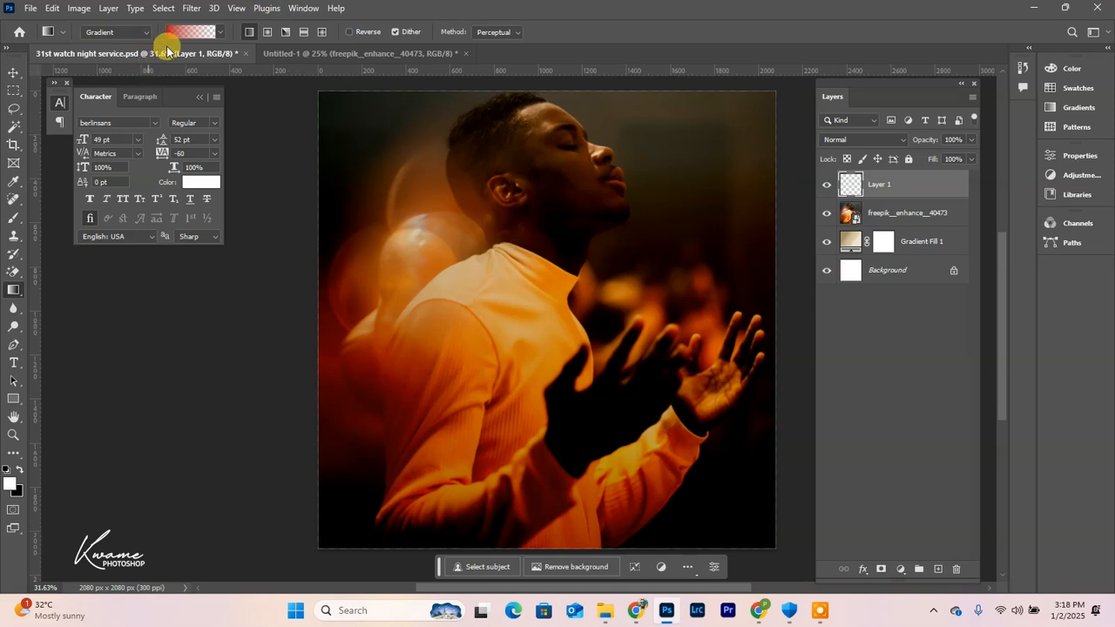
pyautogui.click(190, 37)
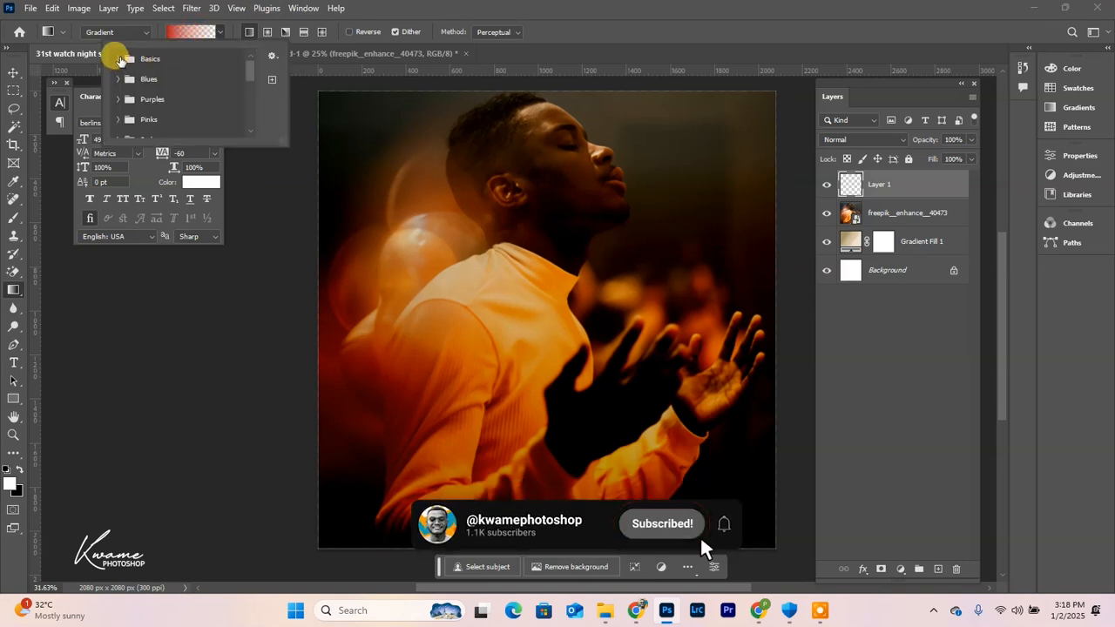
pyautogui.click(610, 4)
pyautogui.scroll(-2, 584, 565)
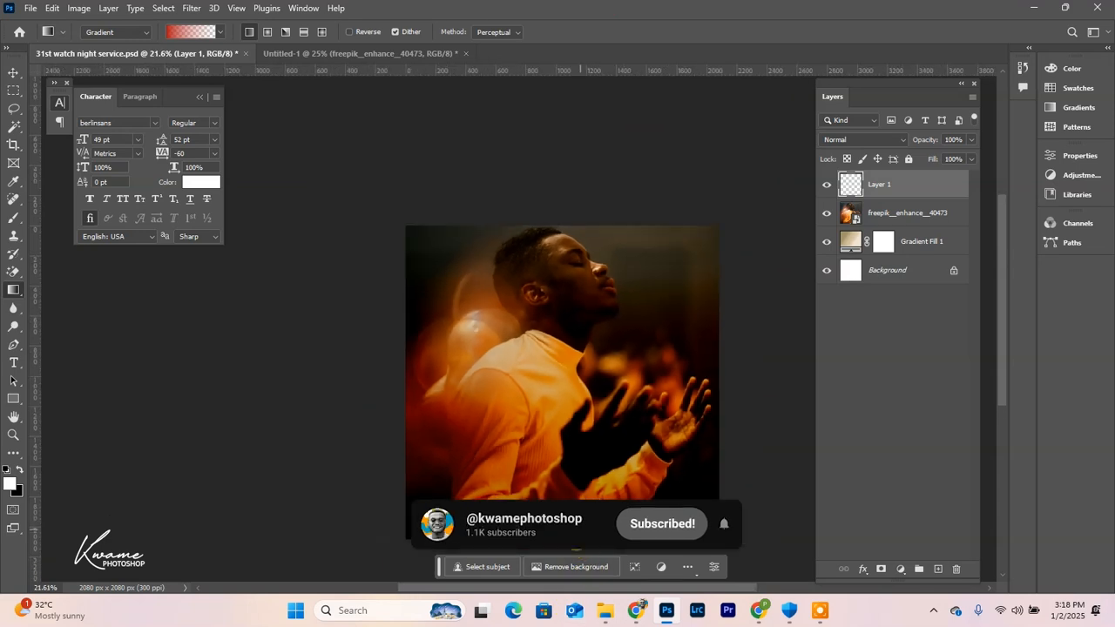
pyautogui.moveTo(576, 547); pyautogui.dragTo(580, 504)
pyautogui.moveTo(571, 384); pyautogui.dragTo(572, 186)
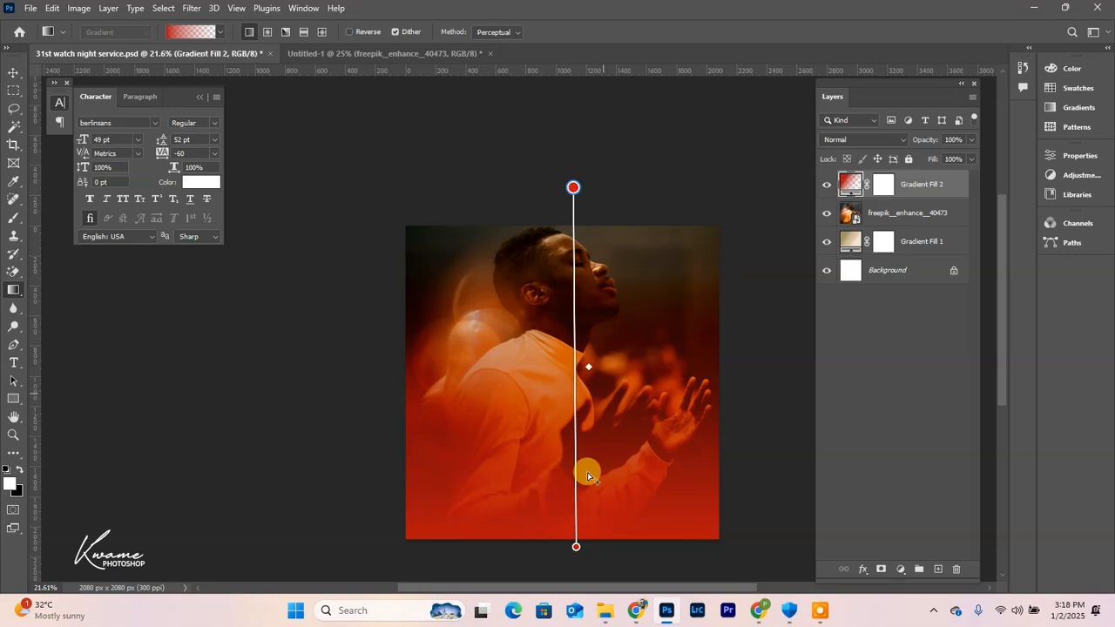
# - Change both colour stops of the red gradient to black
pyautogui.doubleClick(576, 548)
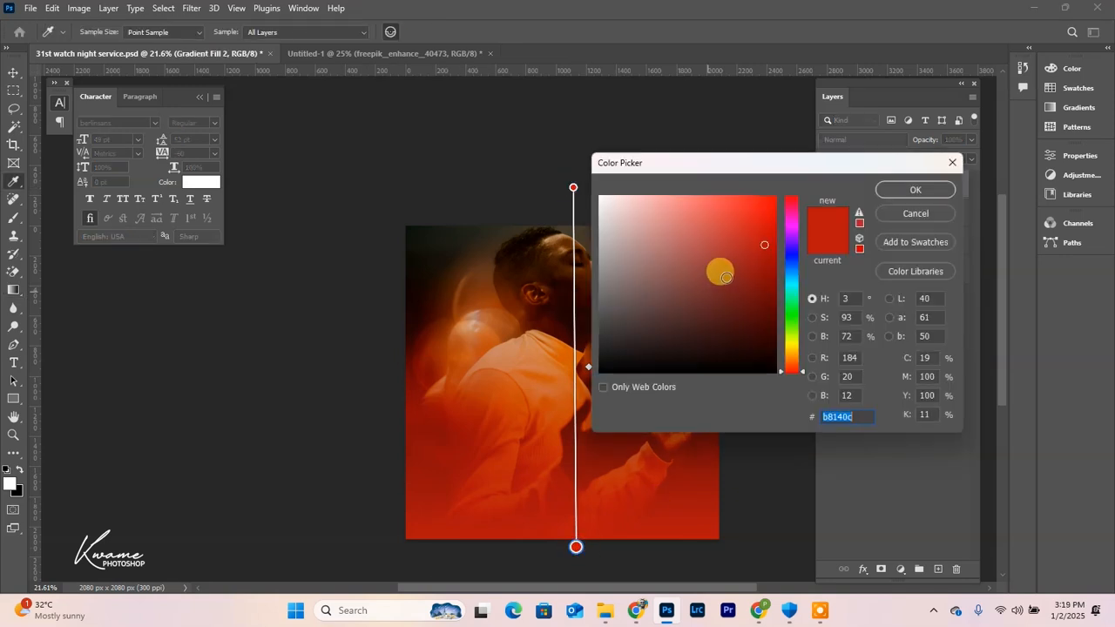
pyautogui.moveTo(720, 269); pyautogui.dragTo(854, 447)
pyautogui.click(914, 188)
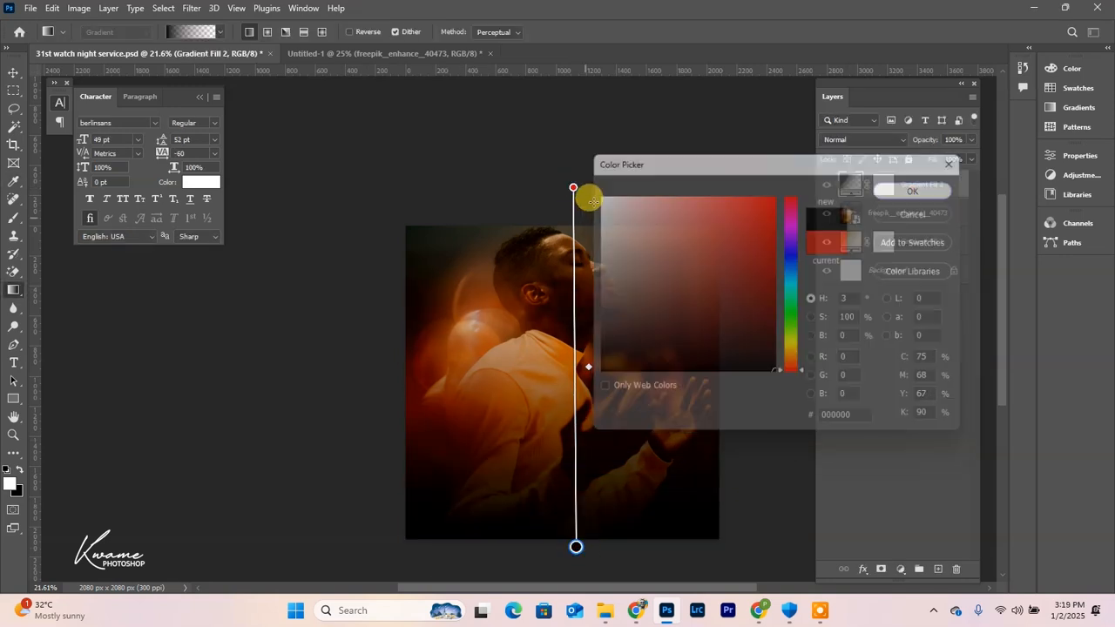
pyautogui.doubleClick(575, 189)
pyautogui.moveTo(714, 276); pyautogui.dragTo(852, 428)
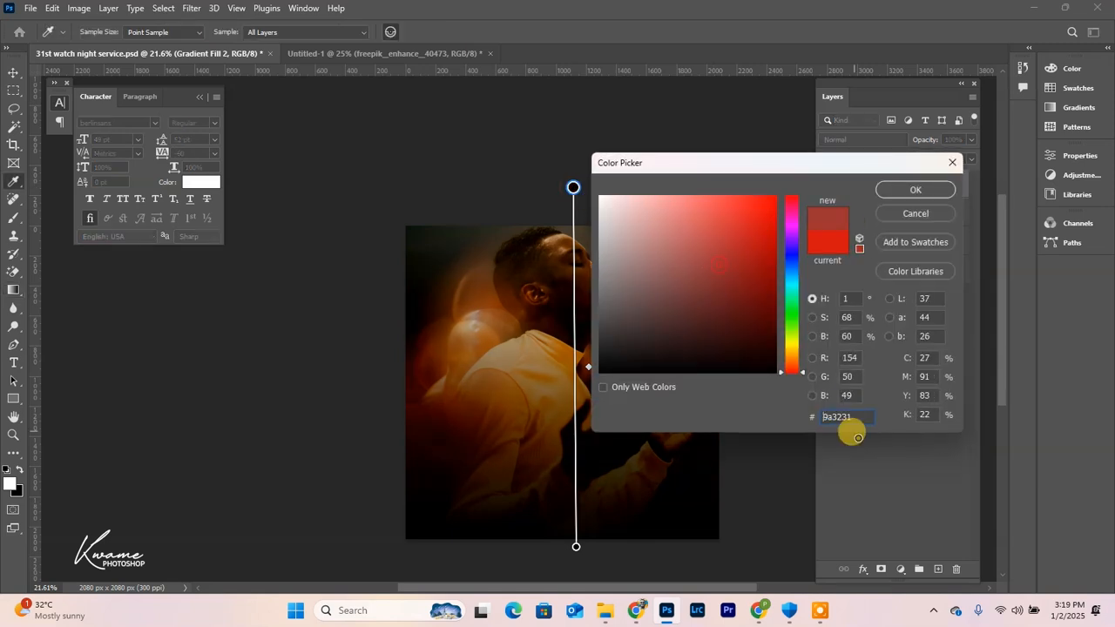
pyautogui.click(934, 191)
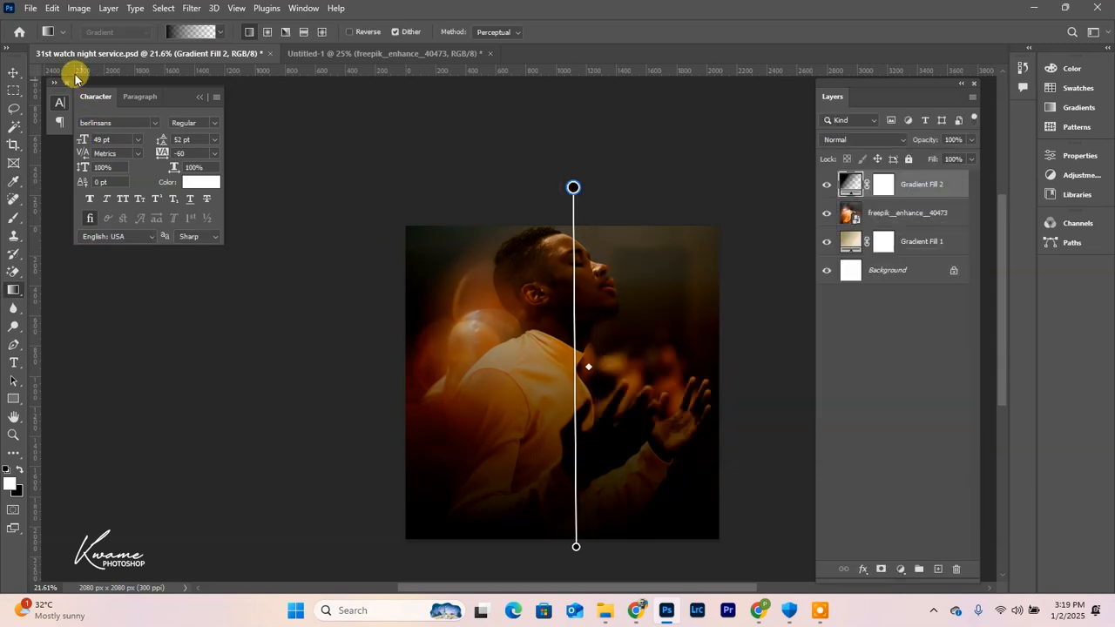
# - Duplicate the black gradient fill layer to deepen the dark fade over the photo
pyautogui.click(13, 72)
pyautogui.scroll(5, 642, 396)
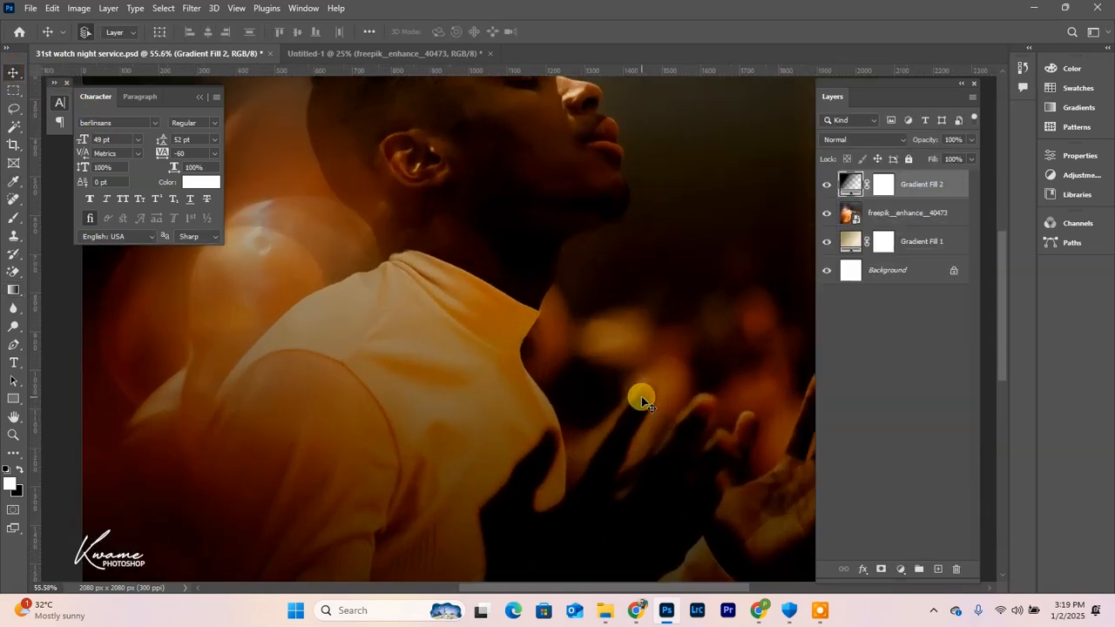
pyautogui.scroll(-4, 562, 468)
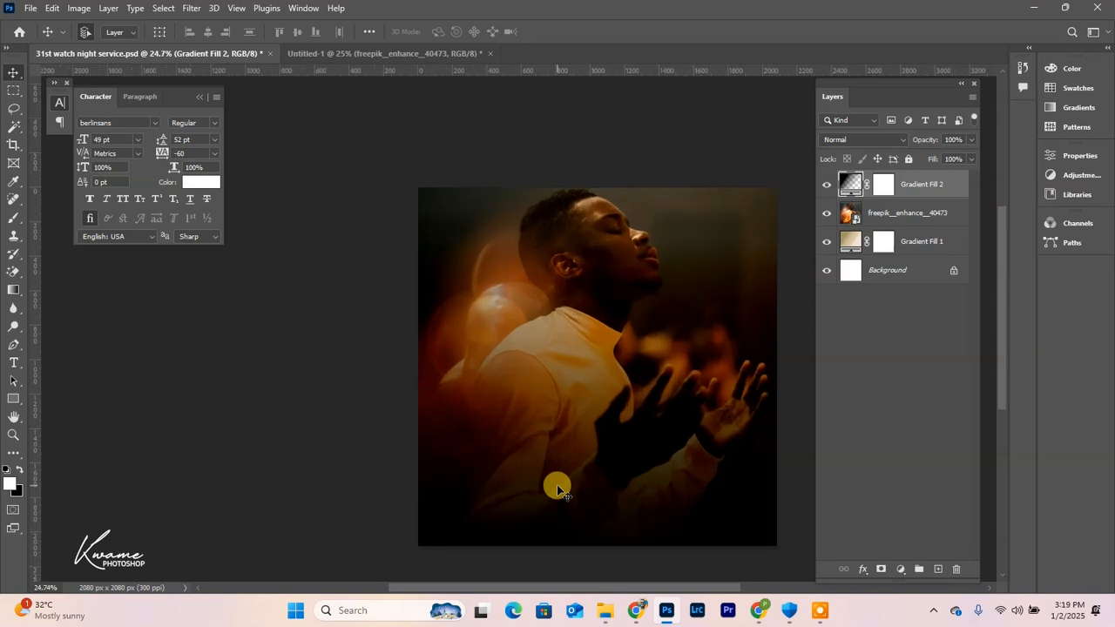
pyautogui.hotkey('ctrl', 'j')
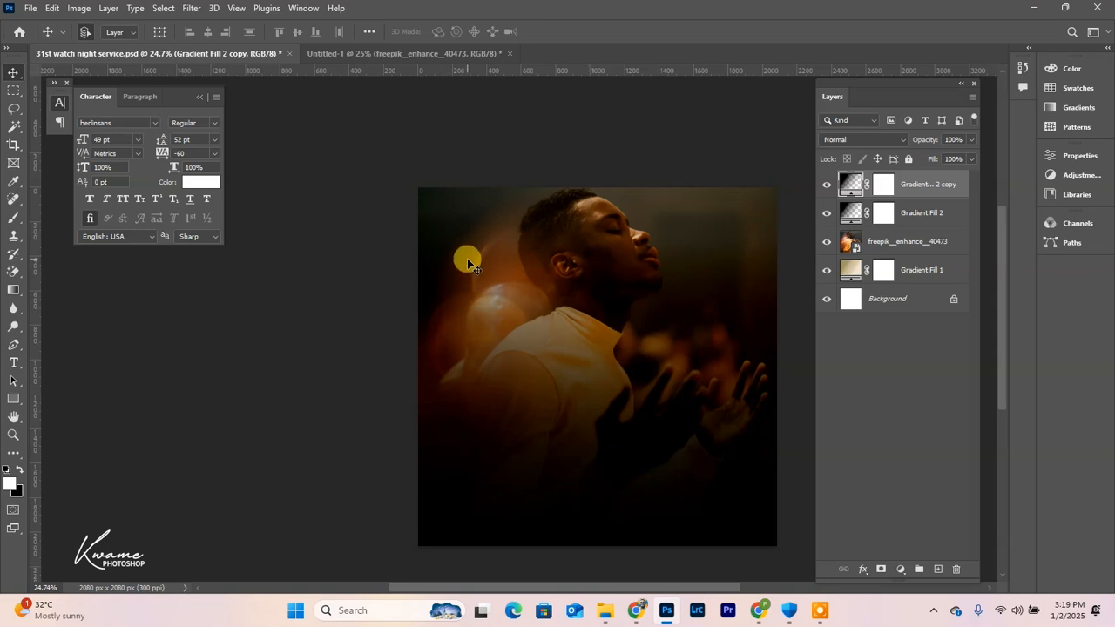
# - Group the gradient and photo layers above the white base layer as "background" and lock the group
pyautogui.keyDown('shift'); pyautogui.click(928, 272); pyautogui.keyUp('shift')
pyautogui.hotkey('ctrl', 'g')
pyautogui.doubleClick(878, 179)
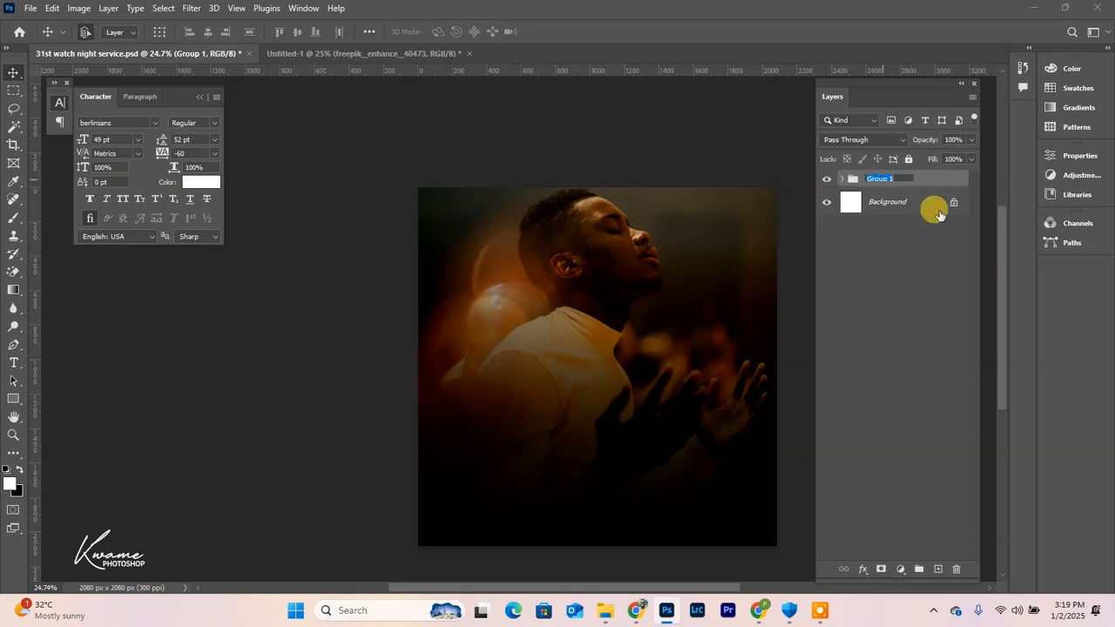
pyautogui.write('background')
pyautogui.click(909, 158)
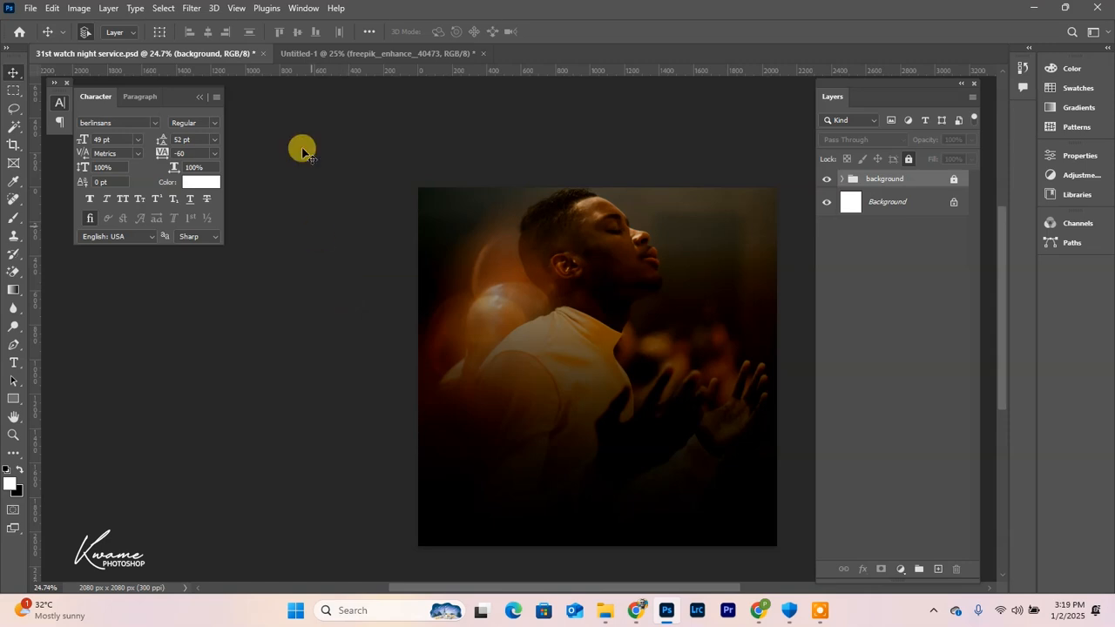
# - Bring the round church logo from Untitled-1 into the flyer and scale it down beside the man's neck
pyautogui.click(355, 52)
pyautogui.moveTo(593, 398); pyautogui.dragTo(199, 56)
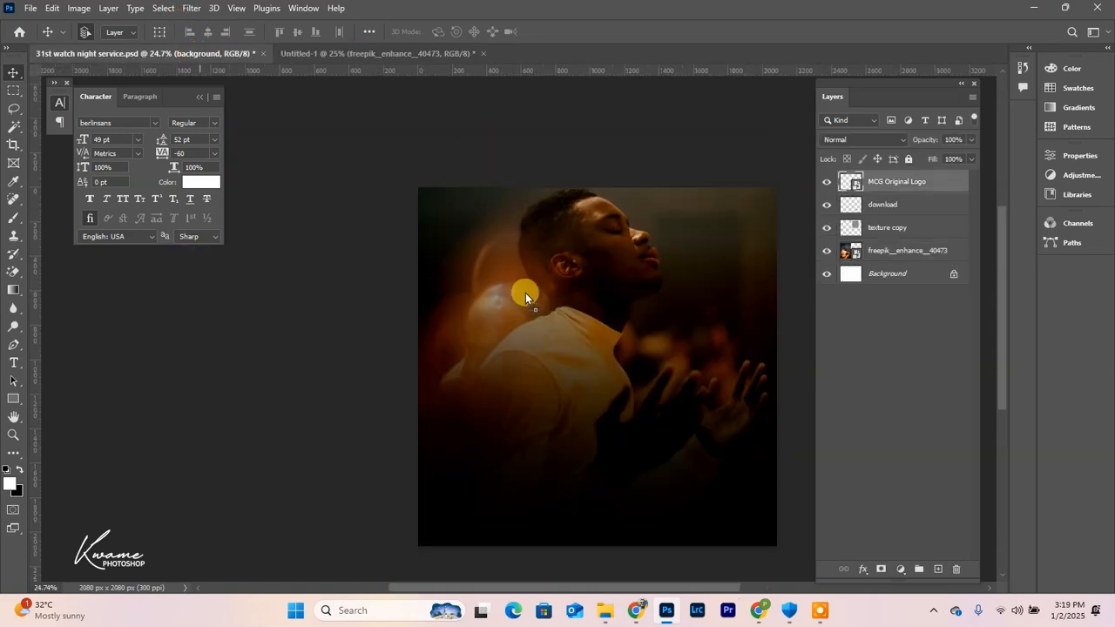
pyautogui.moveTo(548, 314); pyautogui.dragTo(528, 326)
pyautogui.hotkey('ctrl', 't')
pyautogui.press('Return')
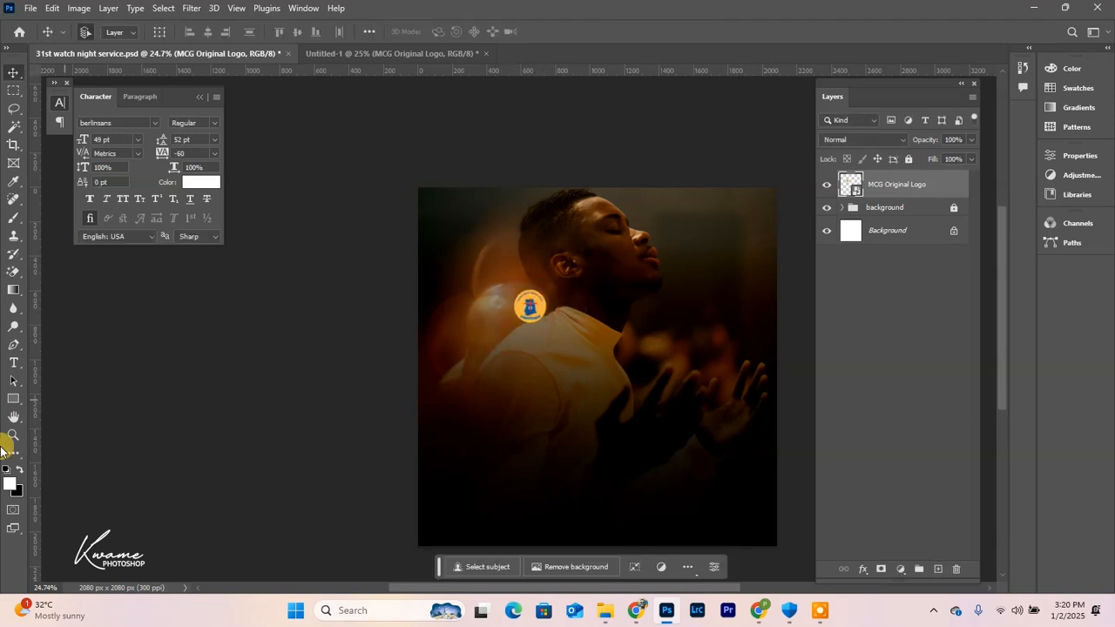
# - Add the text "THE METHODIST CHURCH GHANA" across the man's neck in Gotham Light at 13 pt
pyautogui.click(13, 362)
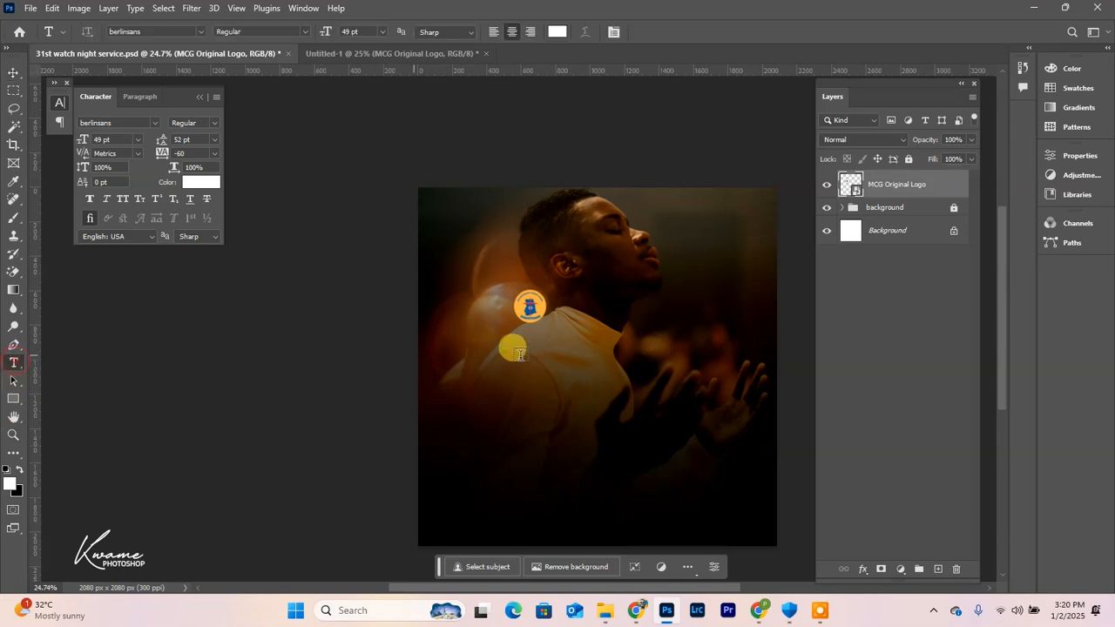
pyautogui.click(563, 289)
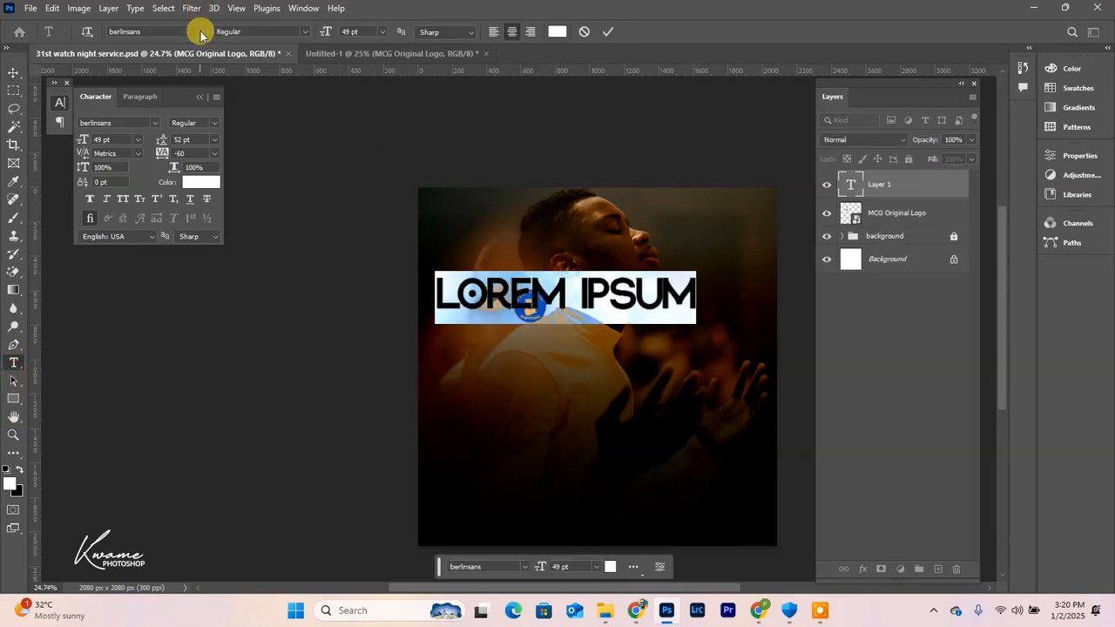
pyautogui.click(200, 32)
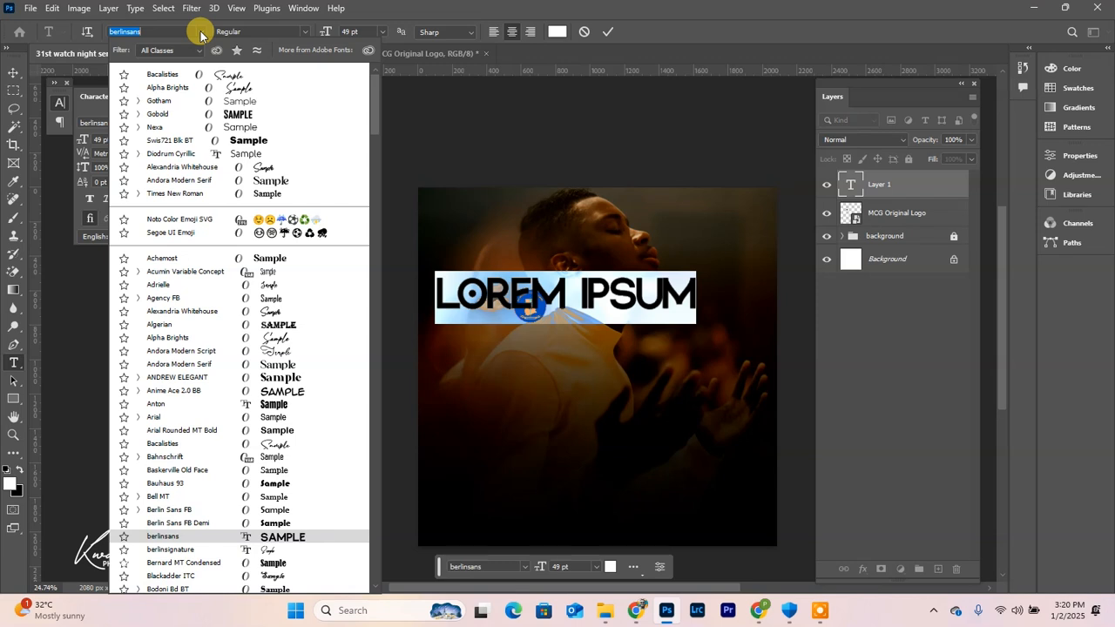
pyautogui.write('gotham')
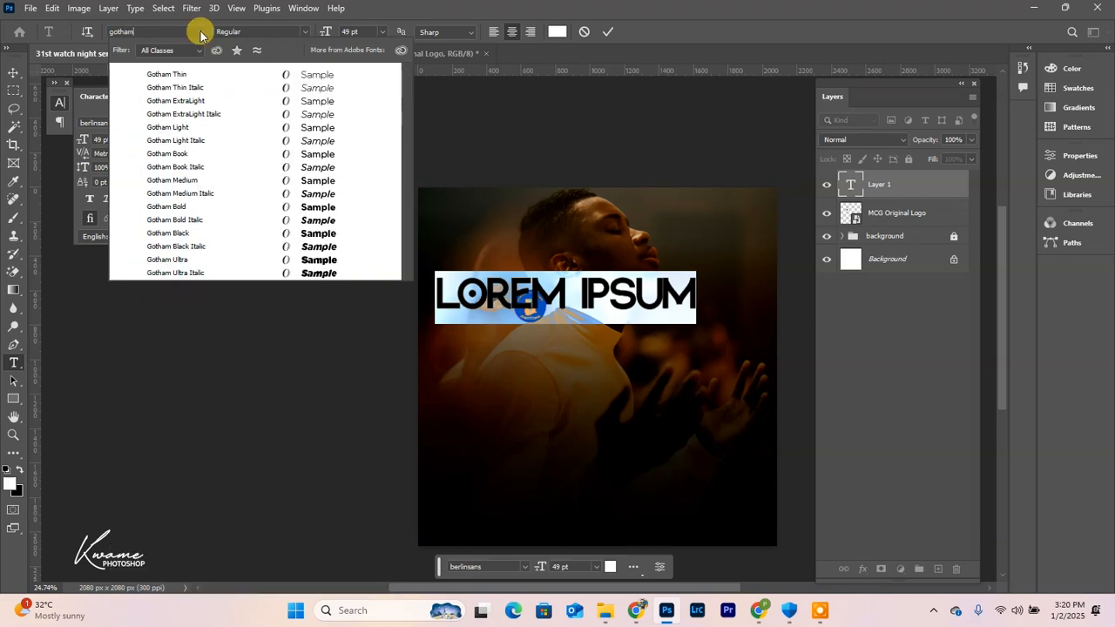
pyautogui.click(319, 128)
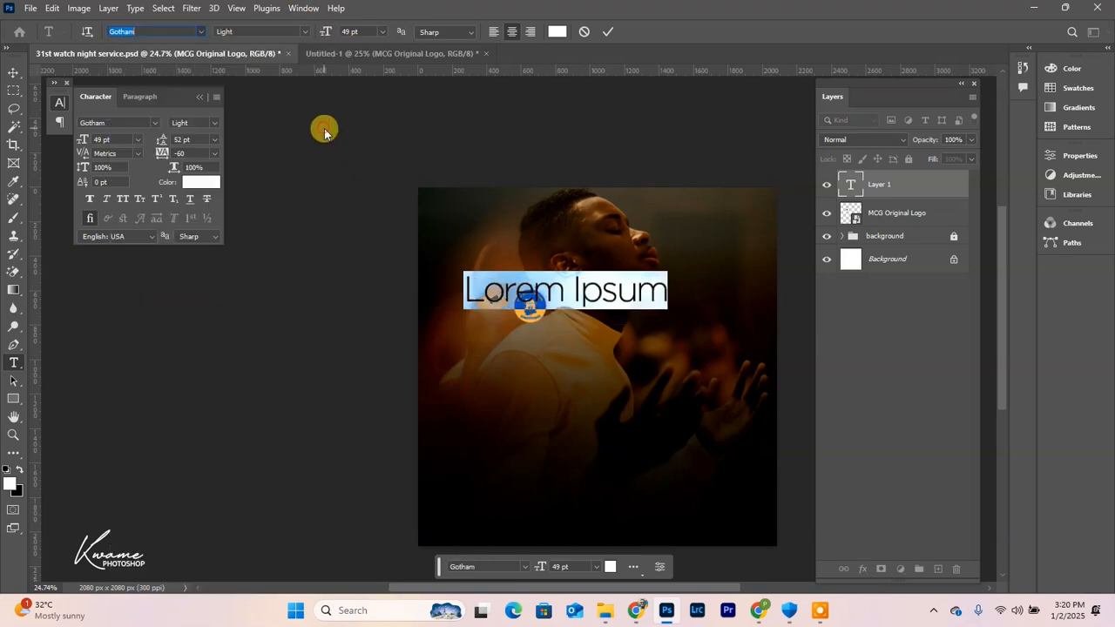
pyautogui.write('THE')
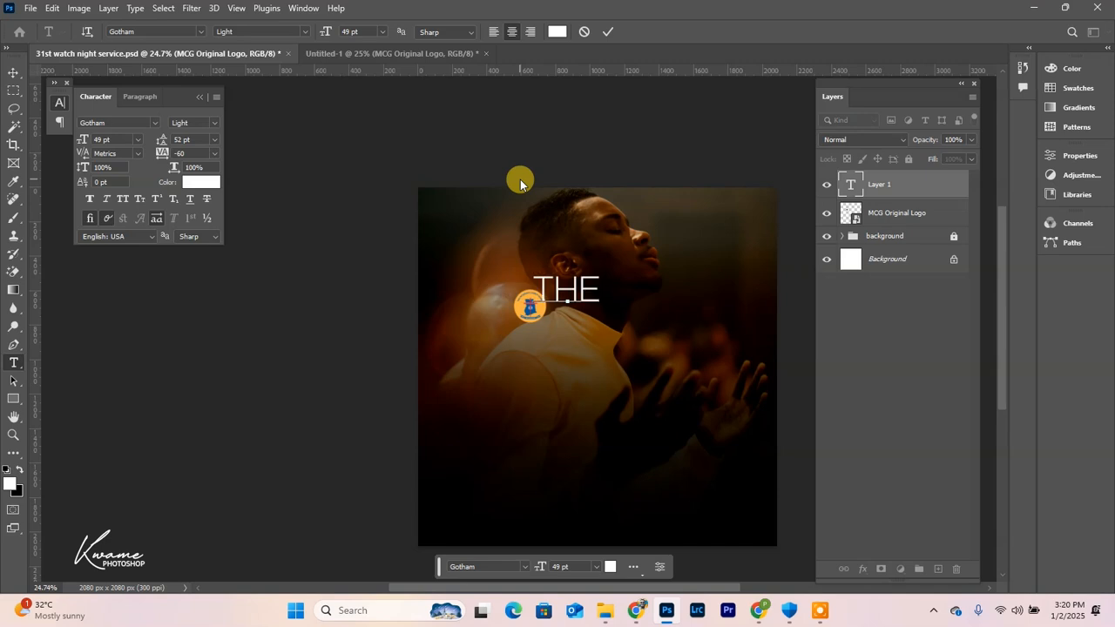
pyautogui.write(' METHODIS')
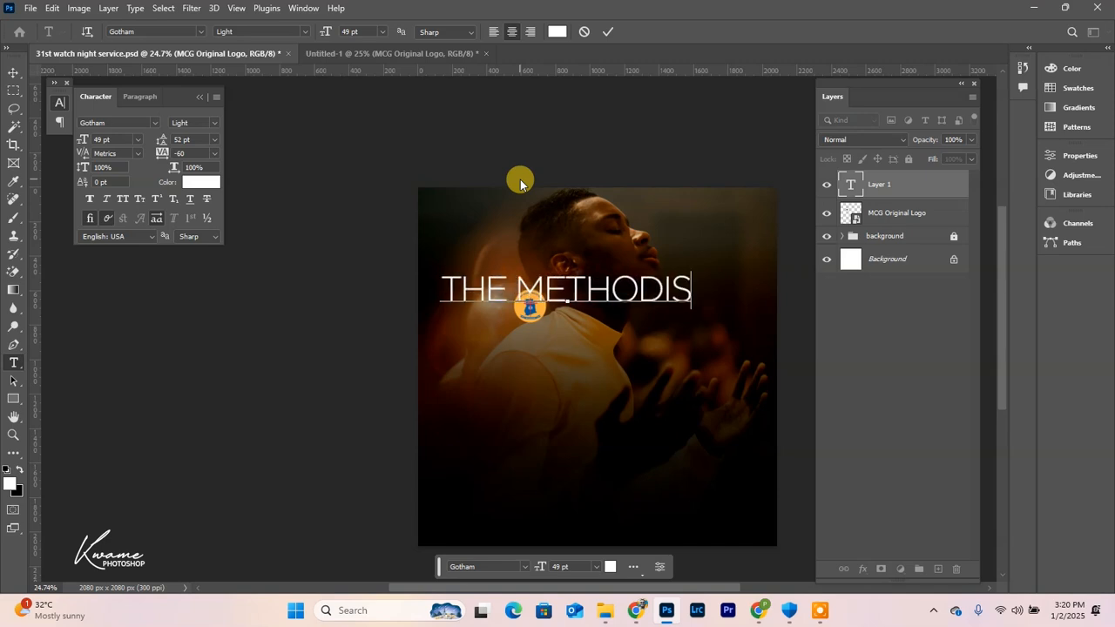
pyautogui.write('T C')
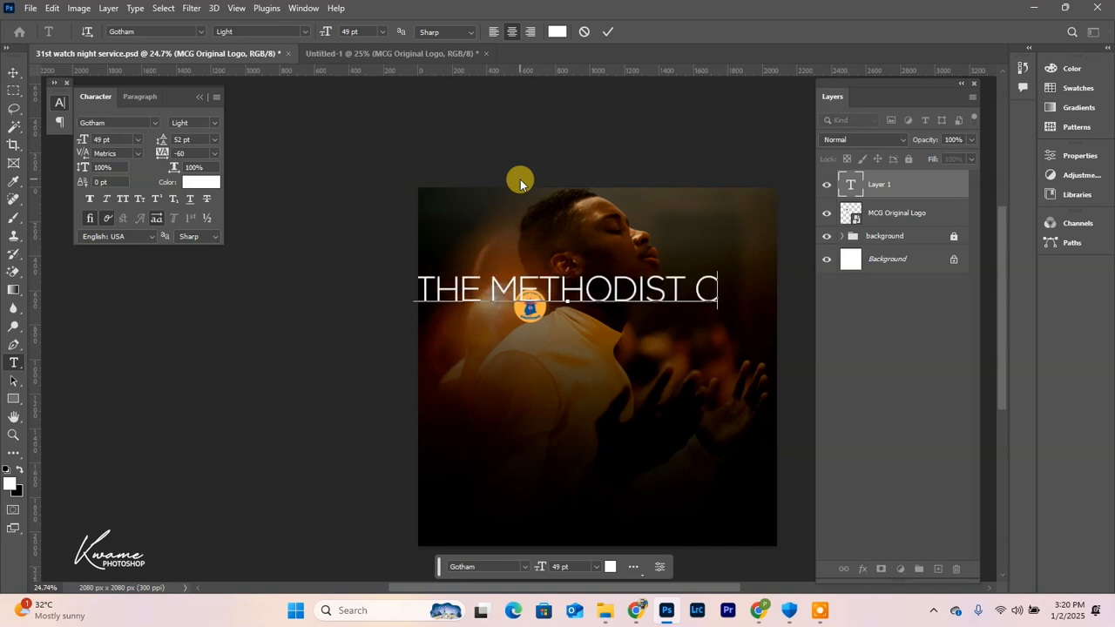
pyautogui.write('HURCH GHANA')
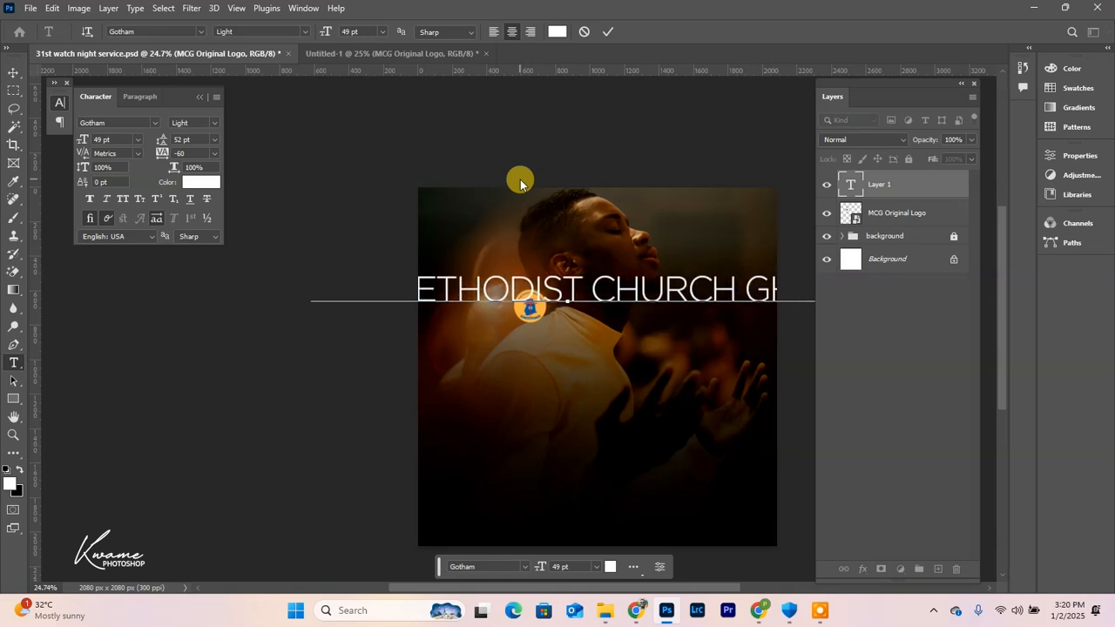
pyautogui.hotkey('ctrl', 'a')
pyautogui.moveTo(85, 141); pyautogui.dragTo(58, 135)
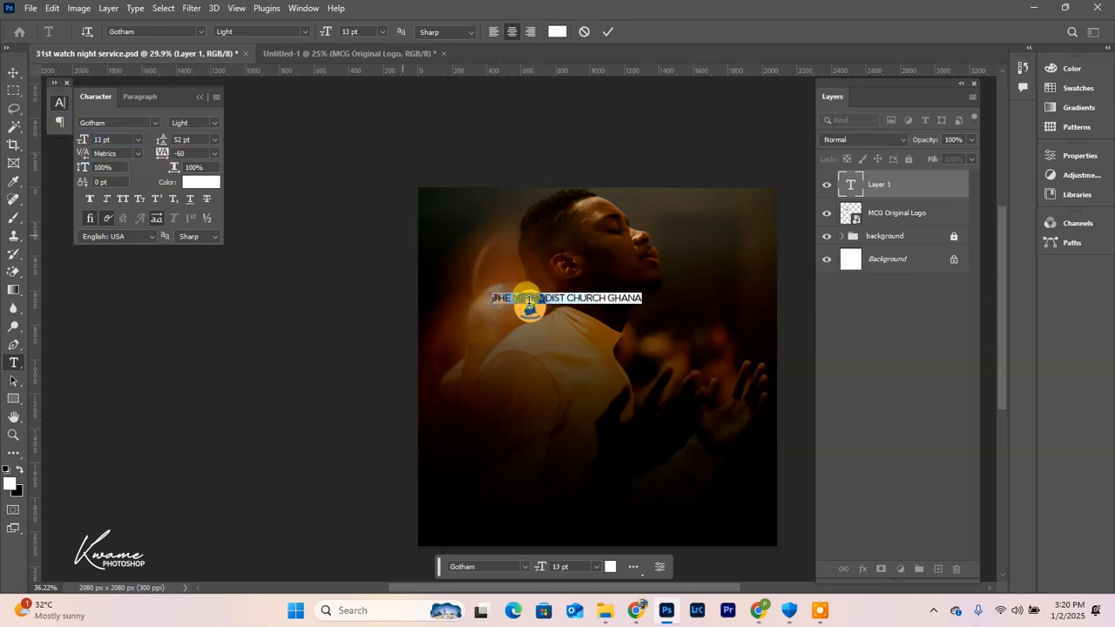
# - Add two more lines below the church heading: "OSU CIRCUIT" and the full name of the memorial Methodist church in capitals
pyautogui.scroll(5, 504, 294)
pyautogui.click(728, 302)
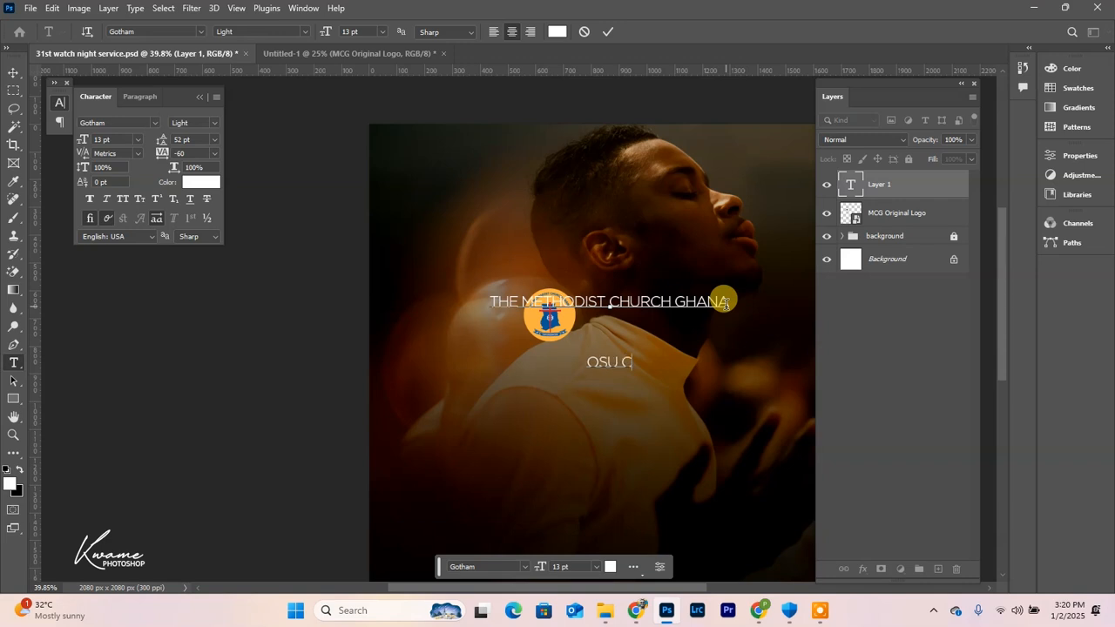
pyautogui.write('UIT')
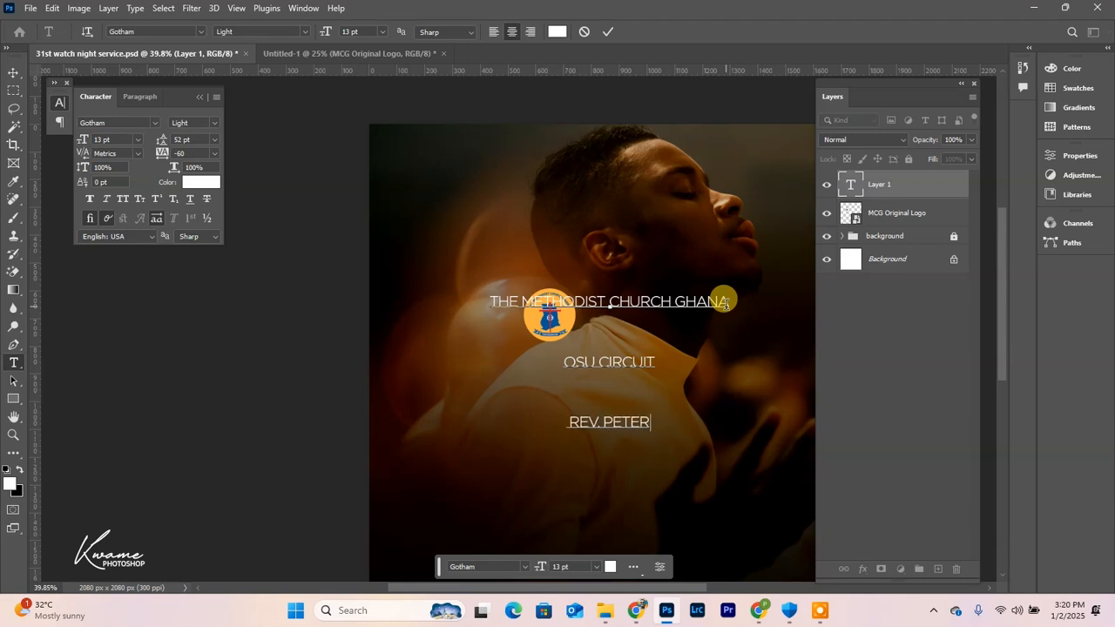
pyautogui.write('KWEI DA')
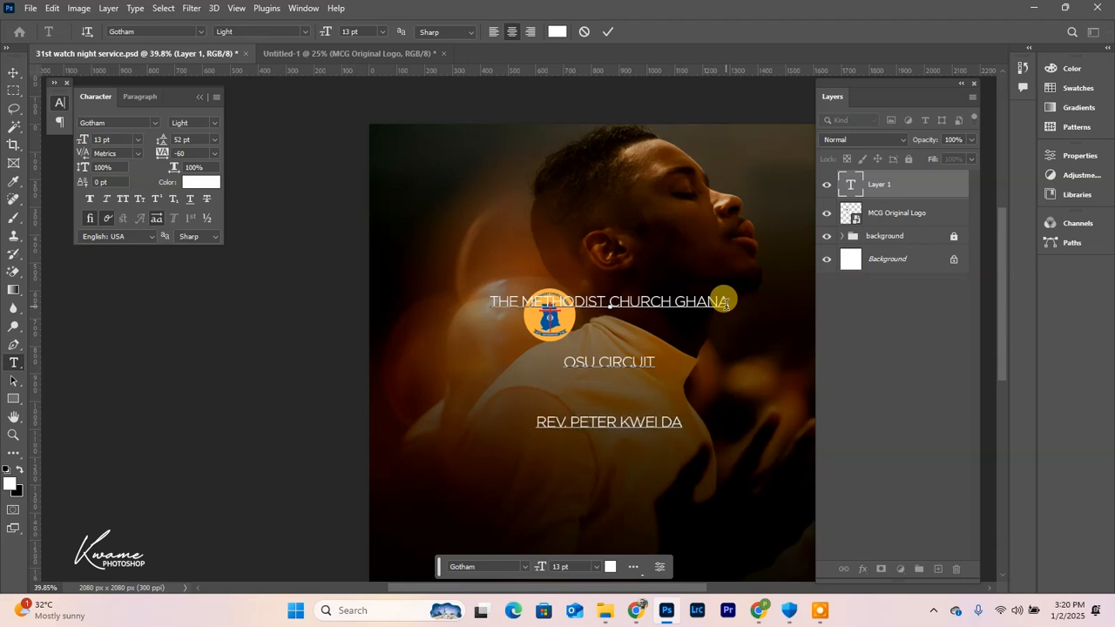
pyautogui.write('GADU ME')
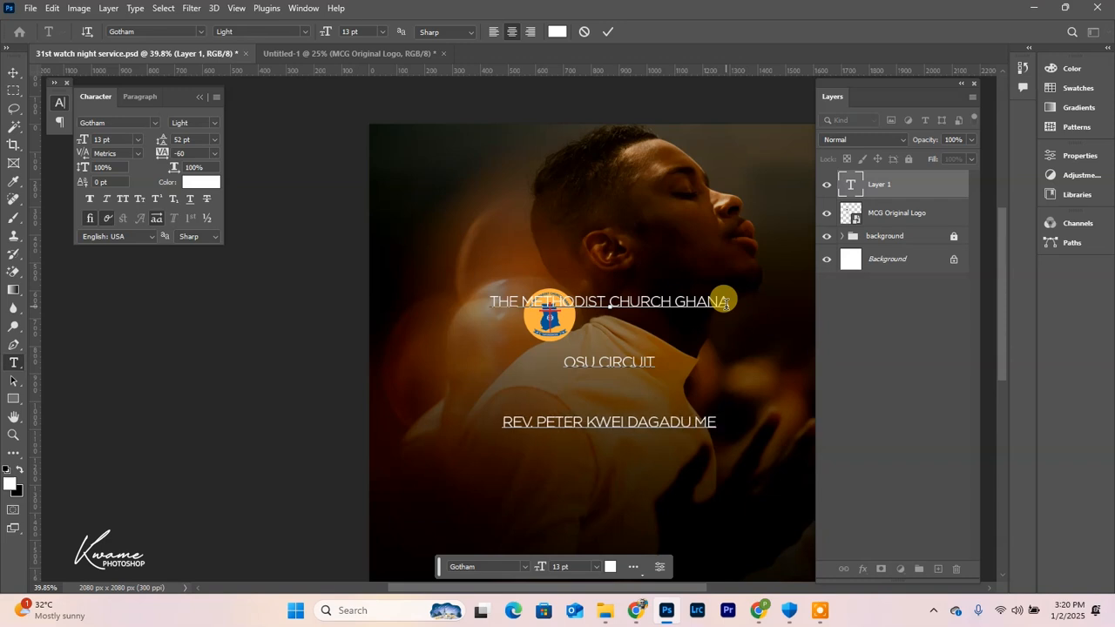
pyautogui.write('MORIAL ')
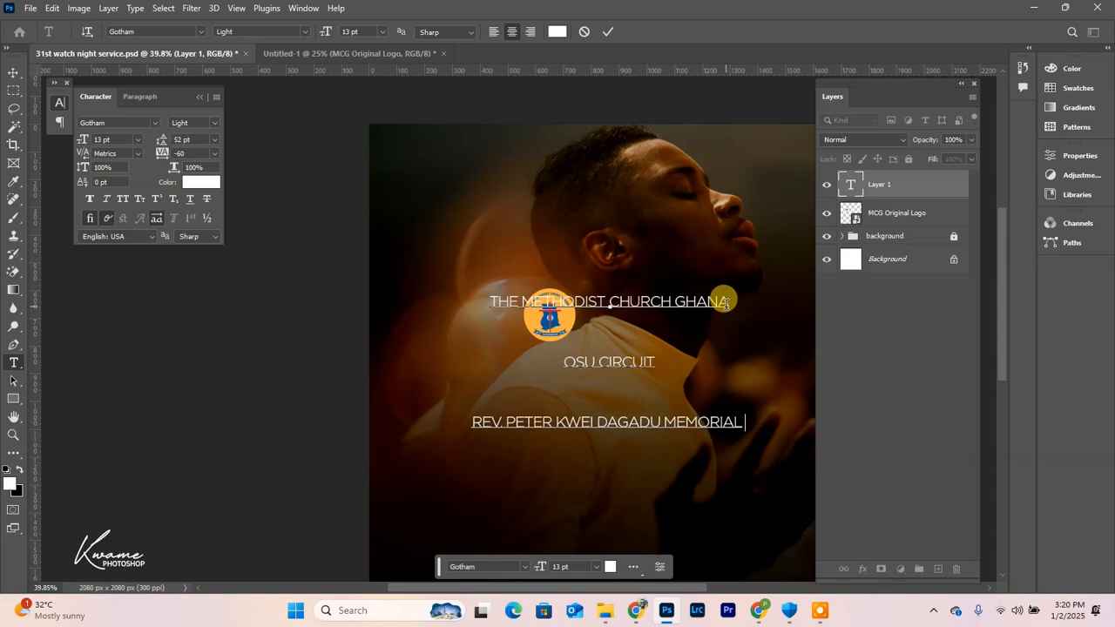
pyautogui.write('METHODI')
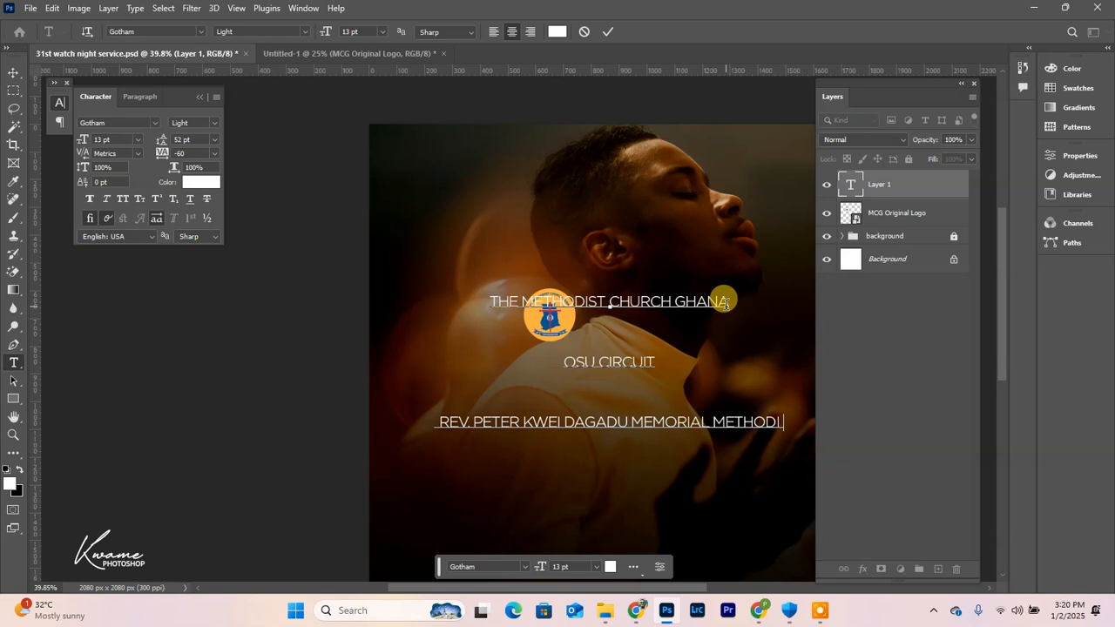
pyautogui.write('ST CHURCH')
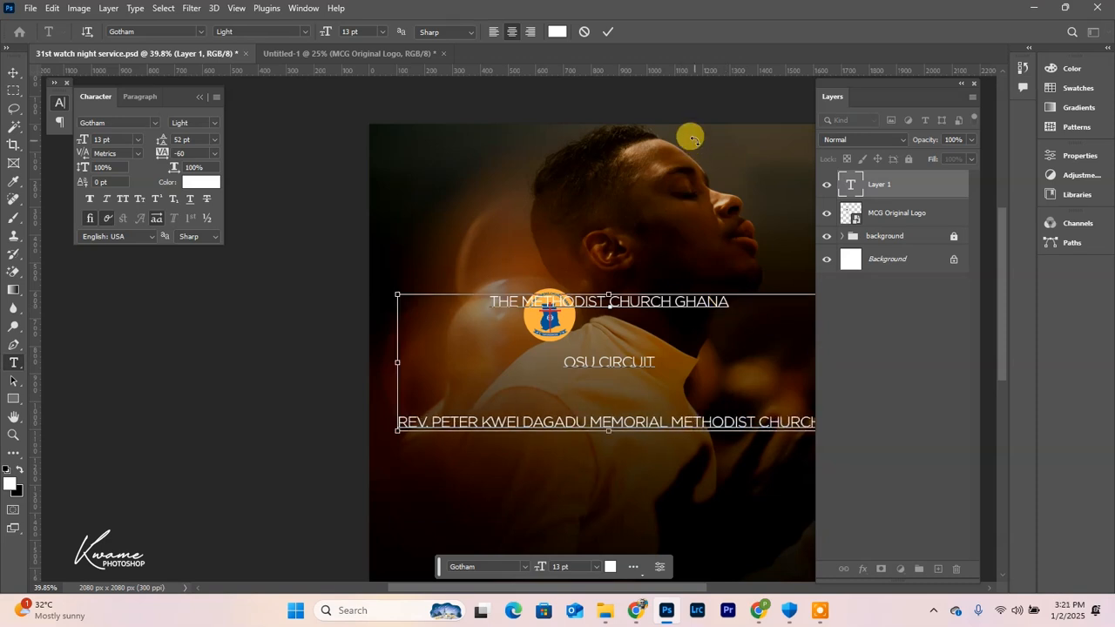
# - Set the whole church text block to Auto leading and left alignment
pyautogui.hotkey('ctrl', 'a')
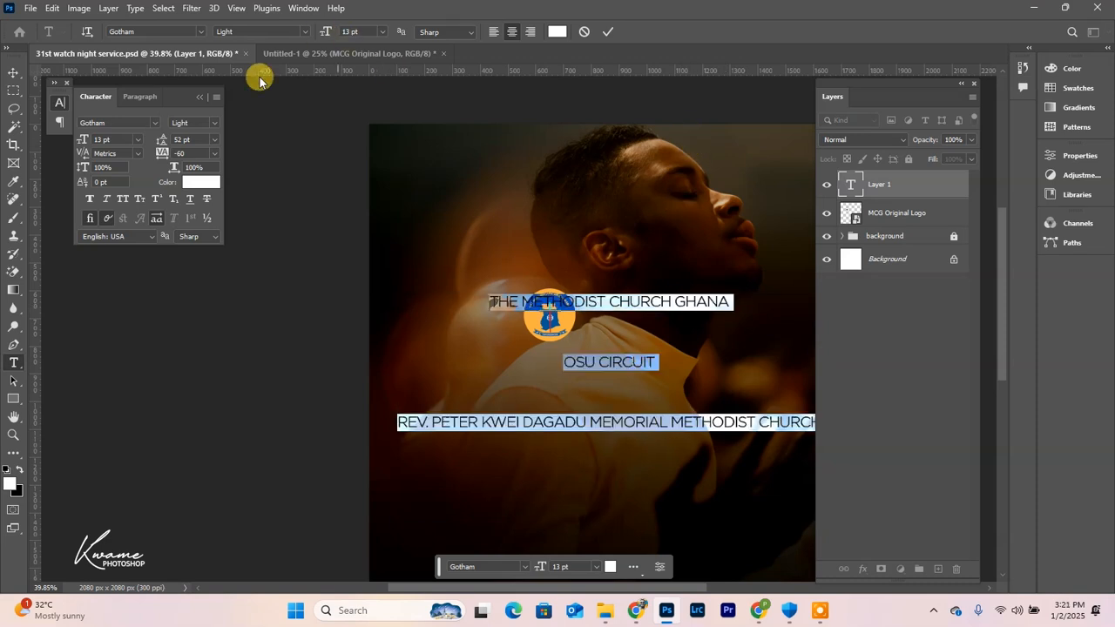
pyautogui.click(215, 144)
pyautogui.click(209, 147)
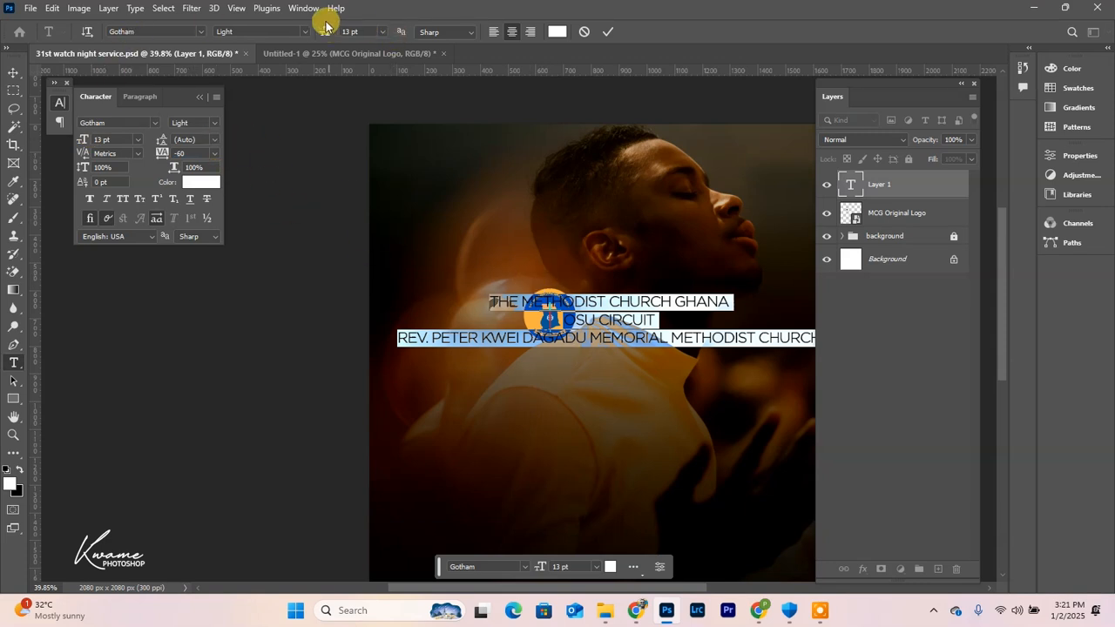
pyautogui.click(493, 31)
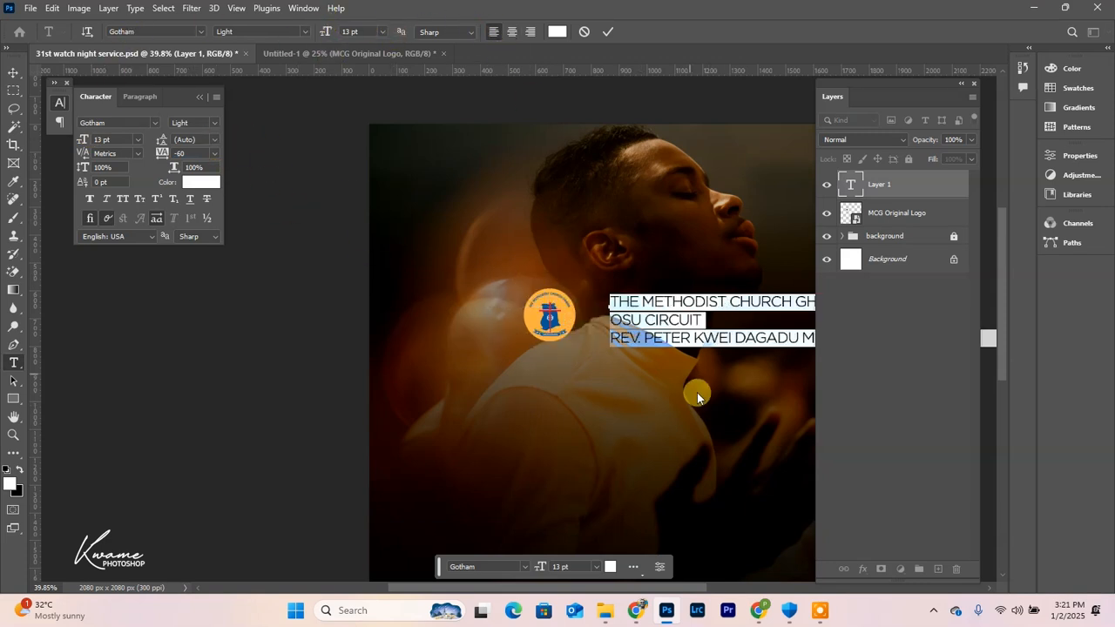
# - Move the church text block up above the logo and break its last line before "METHODIST CHURCH"
pyautogui.moveTo(702, 394); pyautogui.dragTo(508, 266)
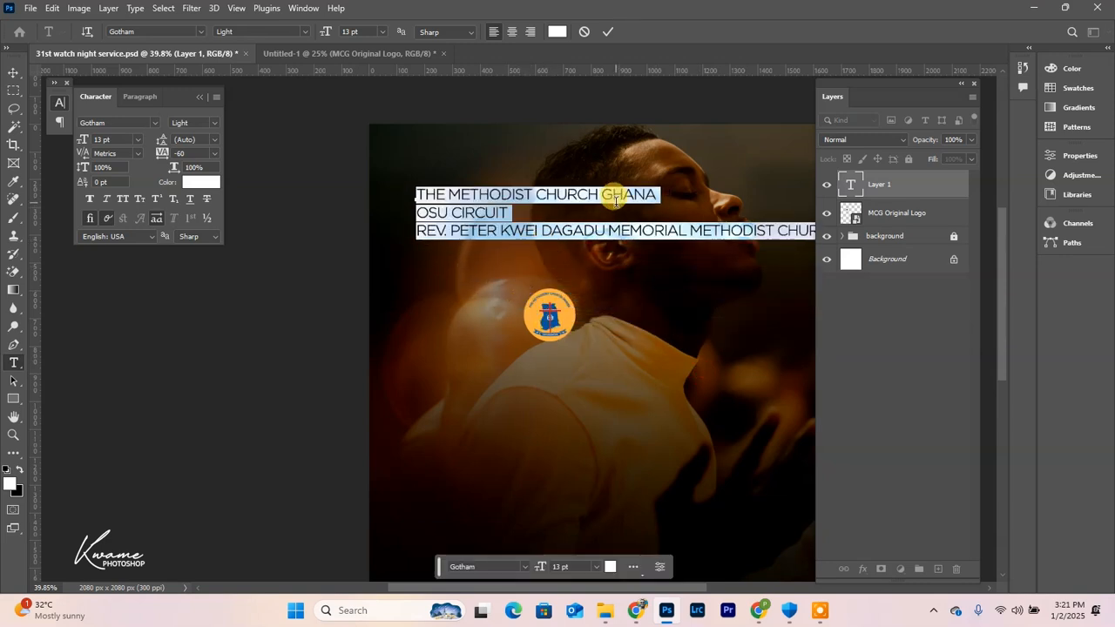
pyautogui.click(689, 230)
pyautogui.press('Return')
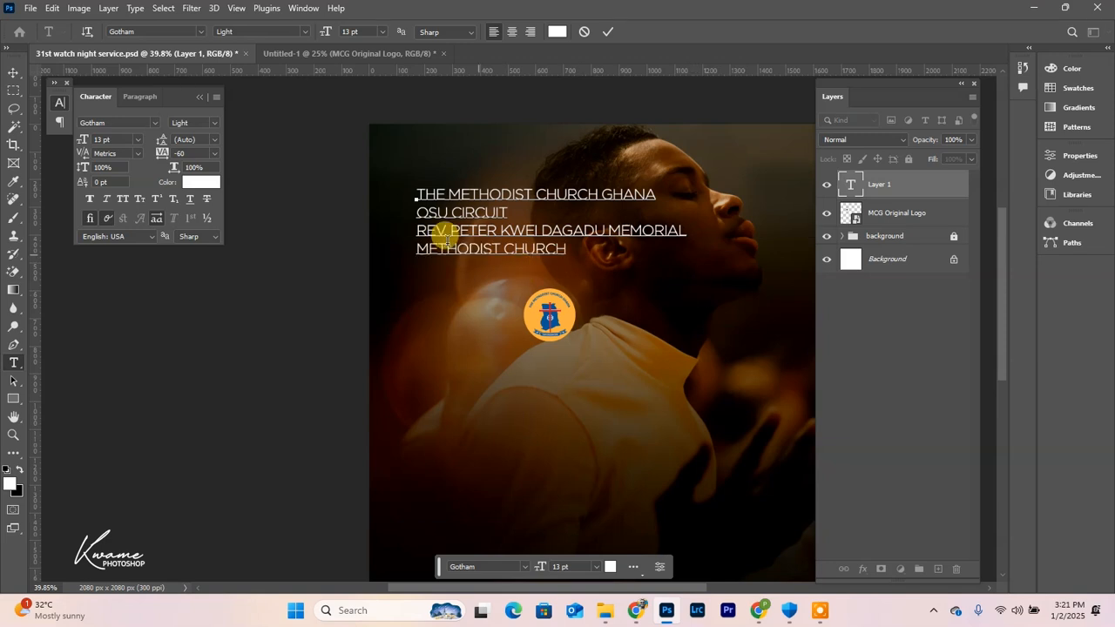
# - Reduce all of the church text to 8 pt with 7 pt leading
pyautogui.hotkey('ctrl', 'a')
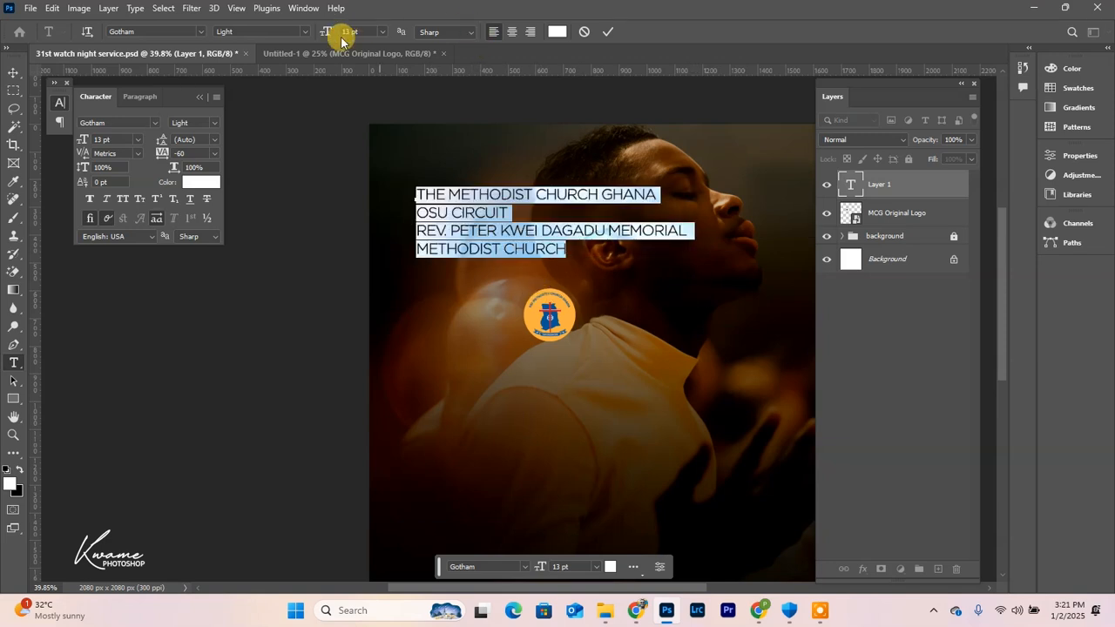
pyautogui.moveTo(324, 37); pyautogui.dragTo(321, 37)
pyautogui.moveTo(160, 140); pyautogui.dragTo(163, 141)
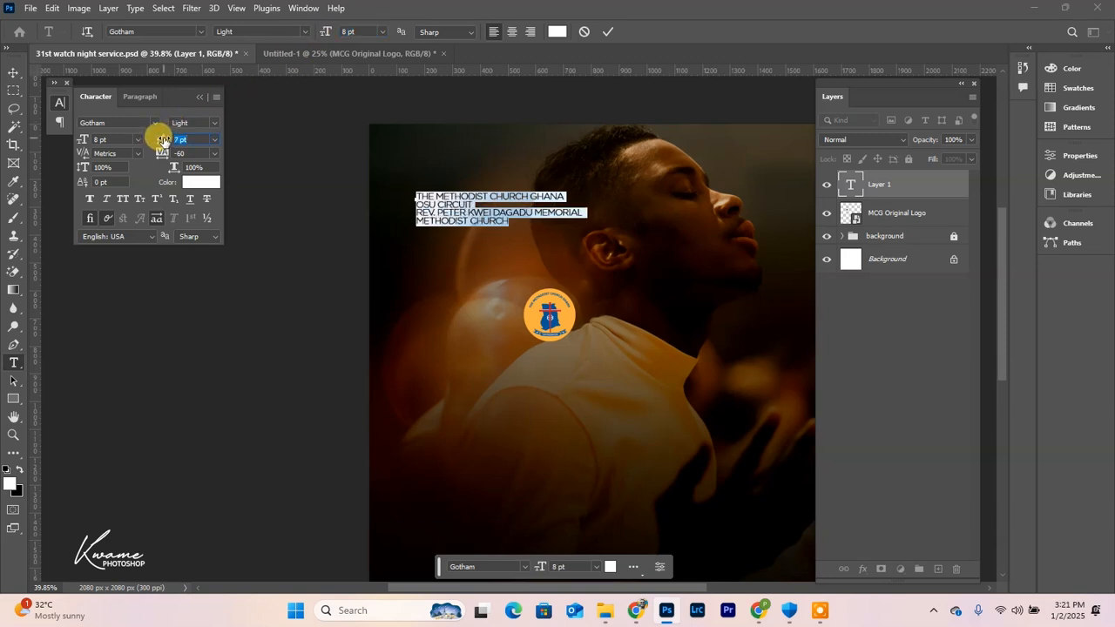
# - Place the church text block directly beside the round logo and scale the logo down to match the text's height
pyautogui.click(13, 72)
pyautogui.moveTo(434, 203); pyautogui.dragTo(564, 326)
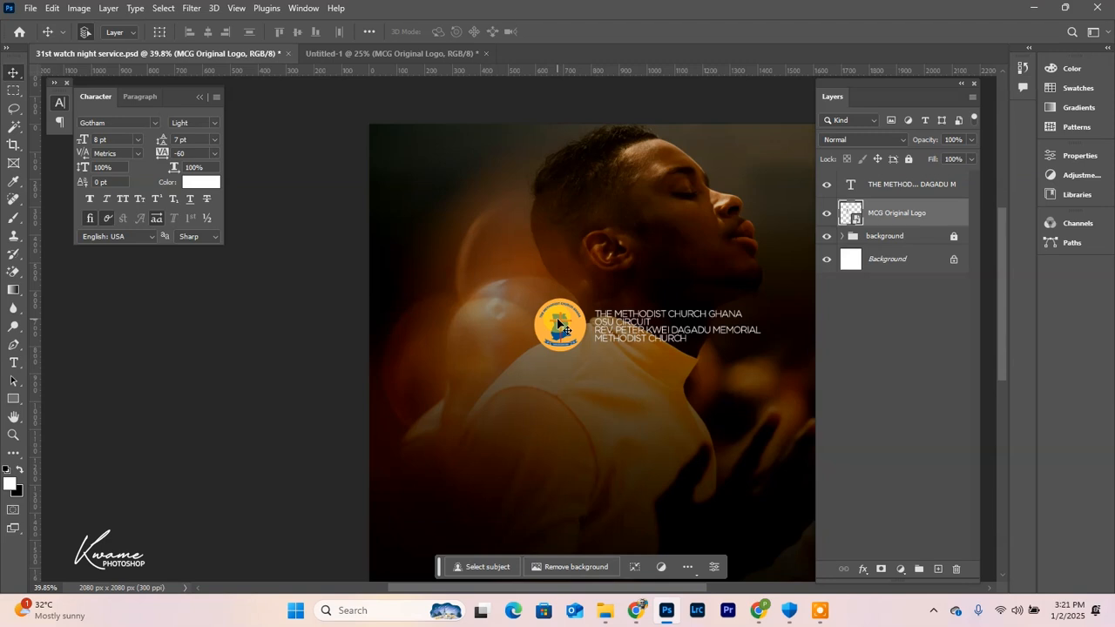
pyautogui.hotkey('ctrl', 't')
pyautogui.moveTo(536, 352); pyautogui.dragTo(559, 326)
pyautogui.press('Return')
# - Set the leading of the church text block to 8 pt
pyautogui.scroll(-3, 589, 351)
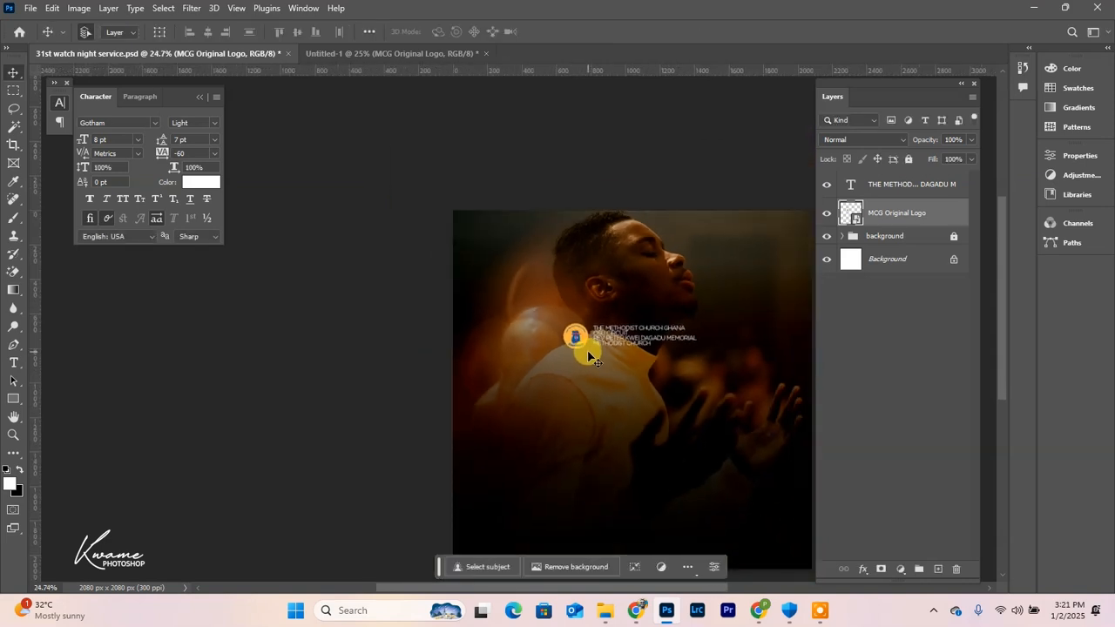
pyautogui.scroll(-4, 614, 364)
pyautogui.scroll(4, 699, 477)
pyautogui.moveTo(617, 361); pyautogui.dragTo(560, 346)
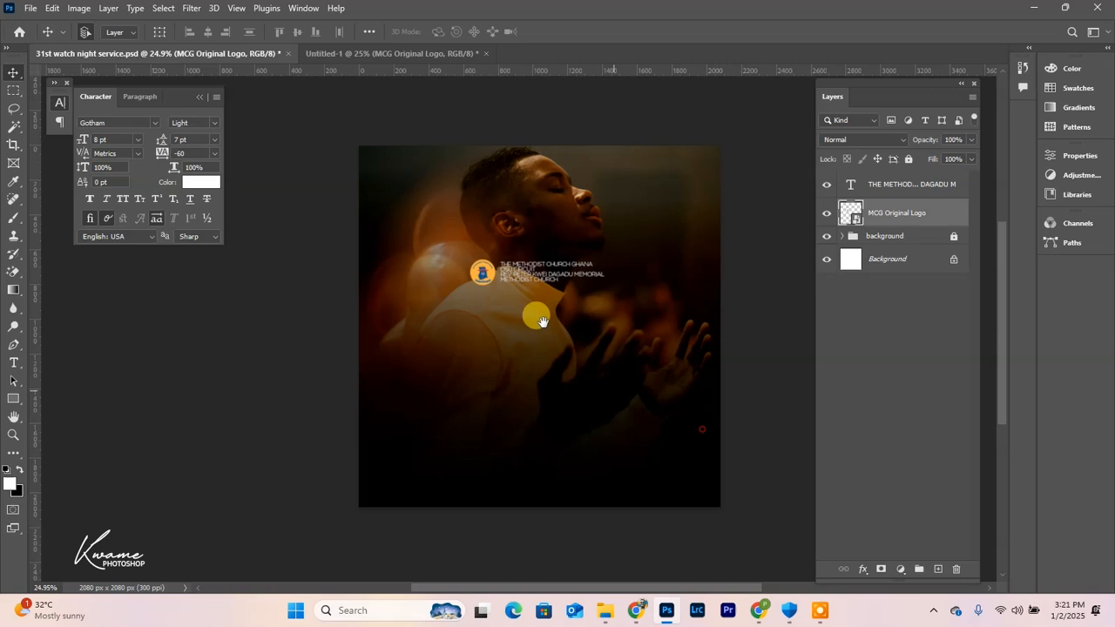
pyautogui.scroll(5, 562, 340)
pyautogui.scroll(6, 498, 258)
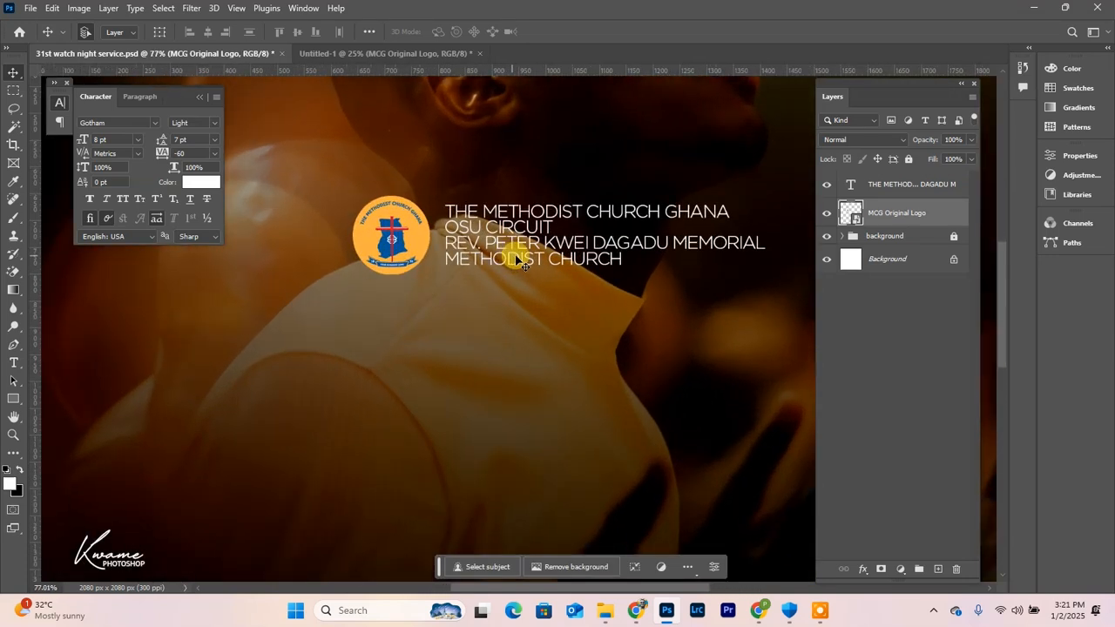
pyautogui.click(549, 253)
pyautogui.moveTo(160, 142); pyautogui.dragTo(158, 136)
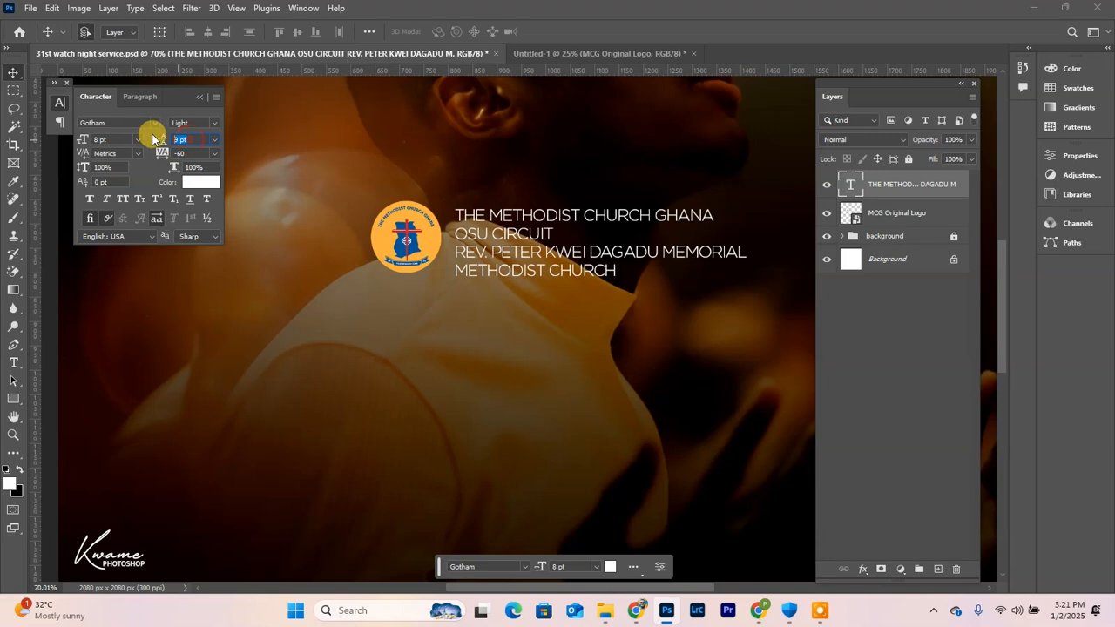
pyautogui.write('8')
pyautogui.press('Return')
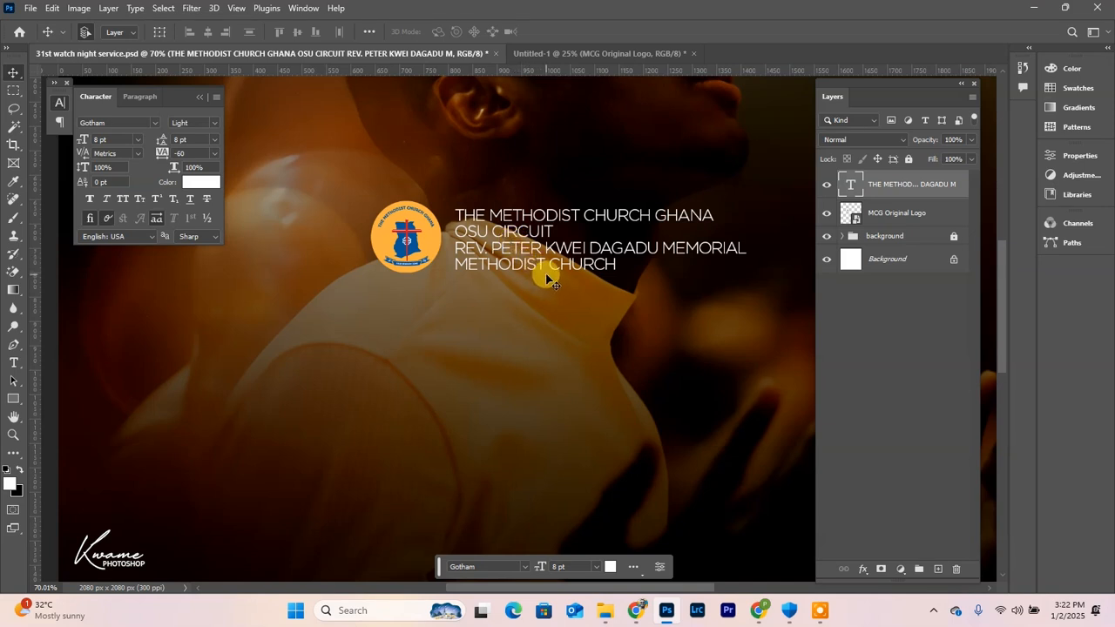
# - Add the text "Presents" in Gotham Light 8 pt and place it centrally just below the church text
pyautogui.click(23, 361)
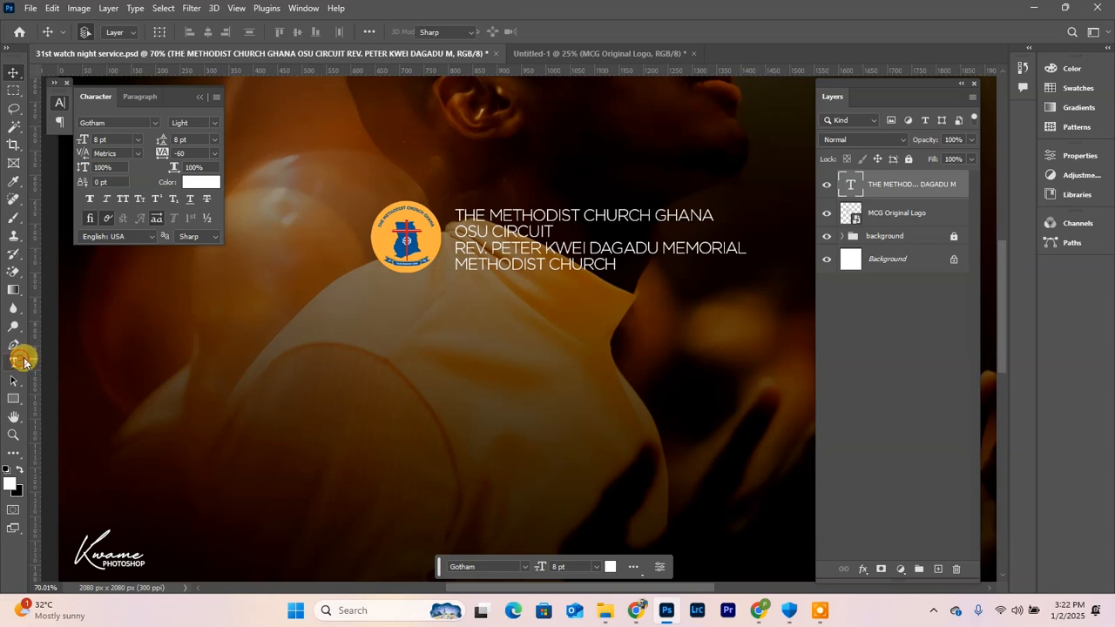
pyautogui.click(473, 352)
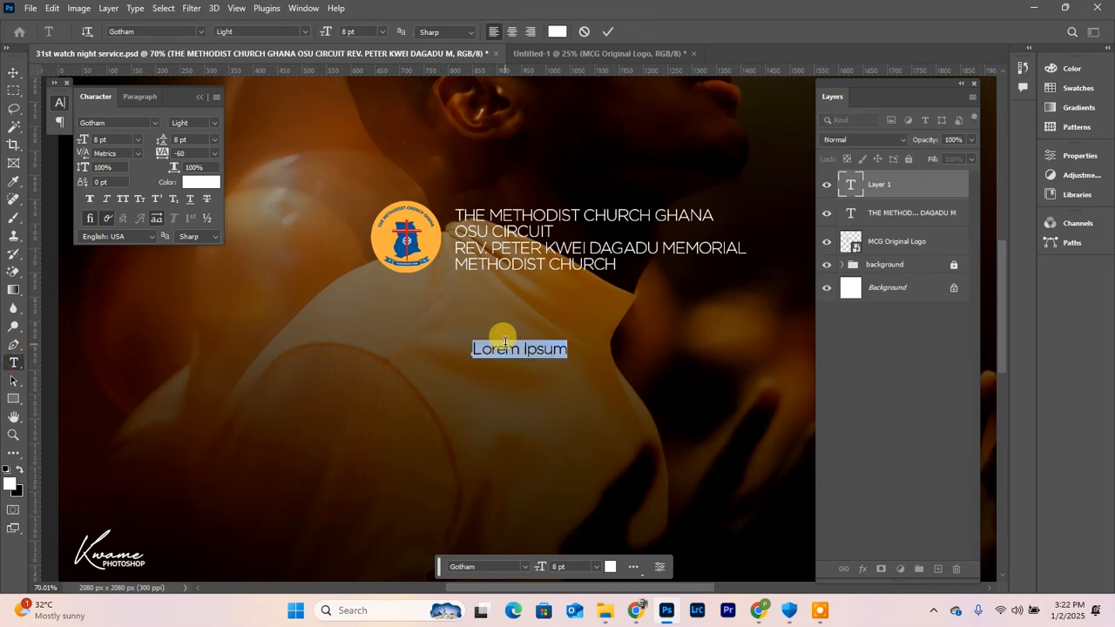
pyautogui.write('Presents')
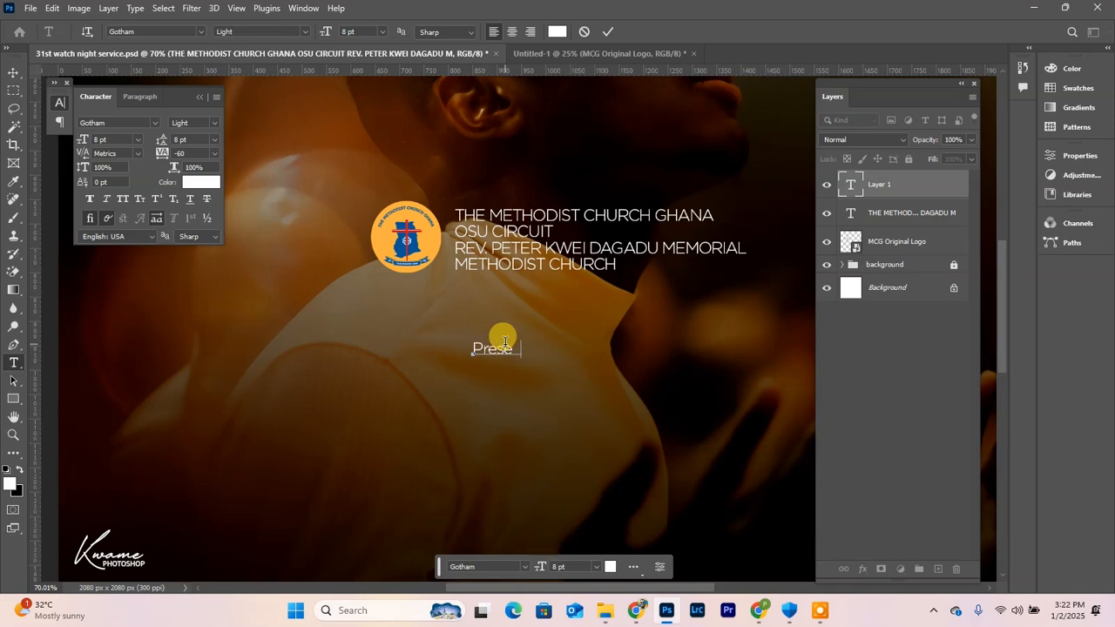
pyautogui.click(13, 73)
pyautogui.moveTo(506, 351); pyautogui.dragTo(535, 313)
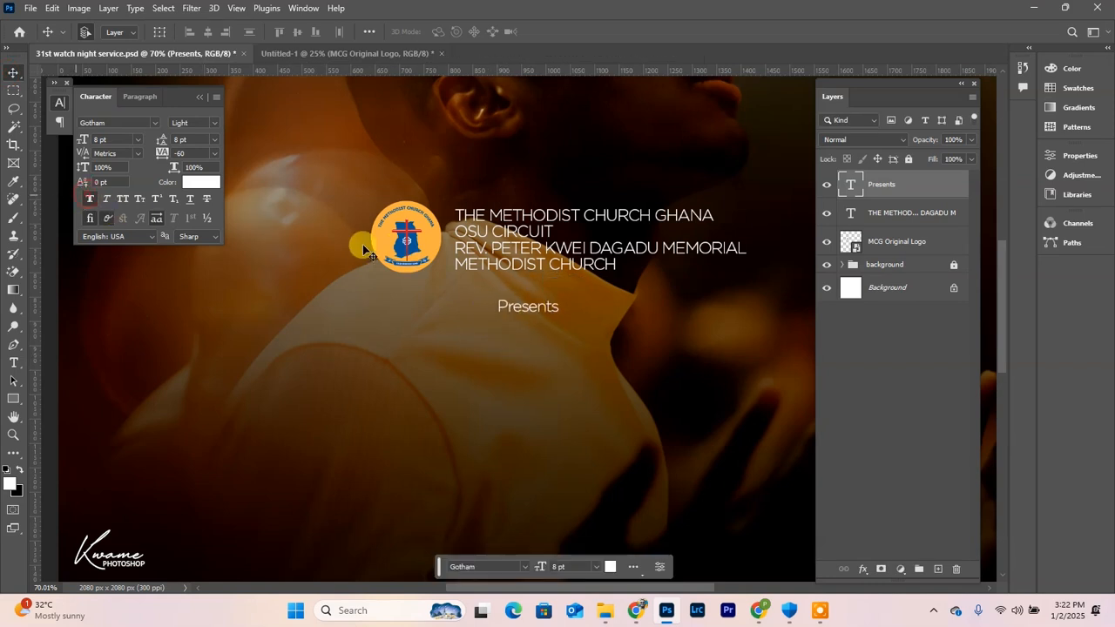
# - Apply faux bold to the church text block and to the "Presents" text
pyautogui.click(472, 264)
pyautogui.click(88, 197)
pyautogui.click(535, 305)
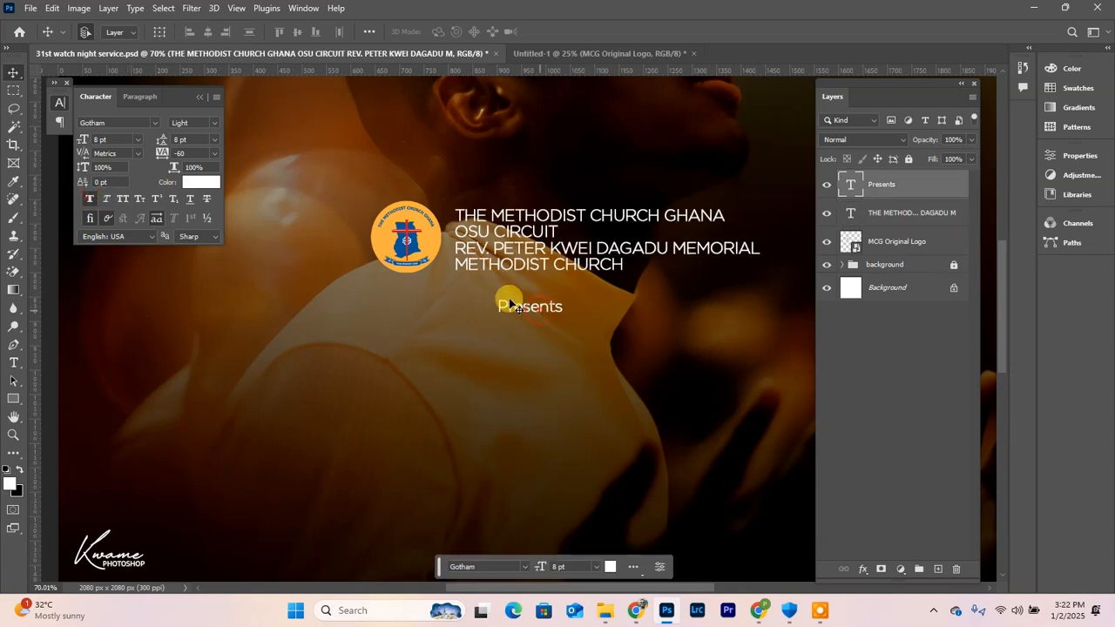
# - Remove the faux bold from the "Presents" text and move it up closer beneath the church text block
pyautogui.click(88, 202)
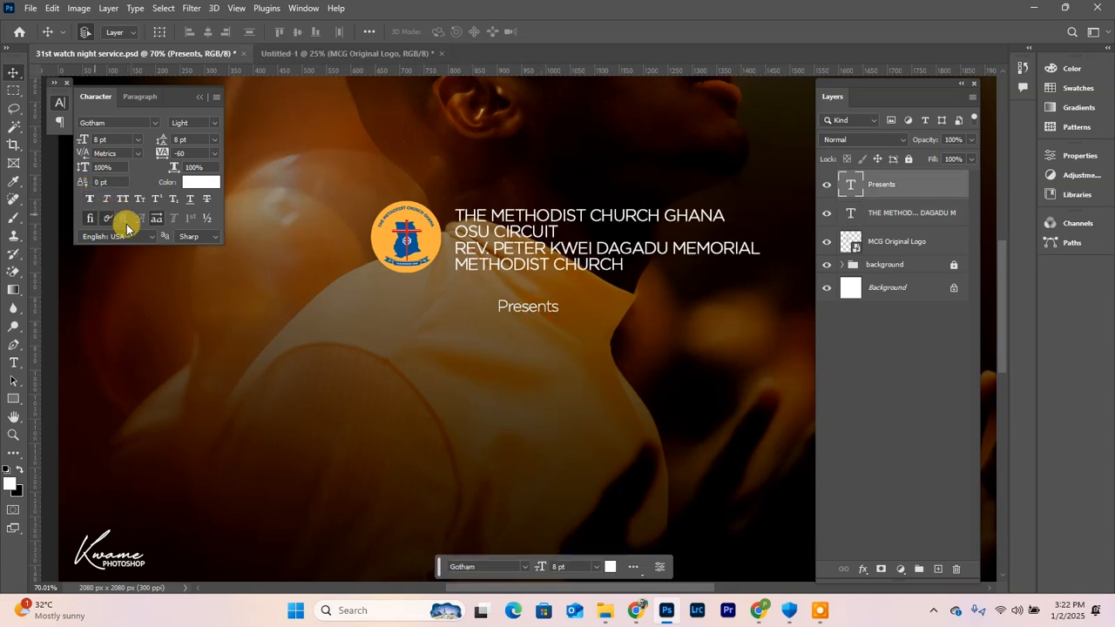
pyautogui.moveTo(522, 309); pyautogui.dragTo(506, 297)
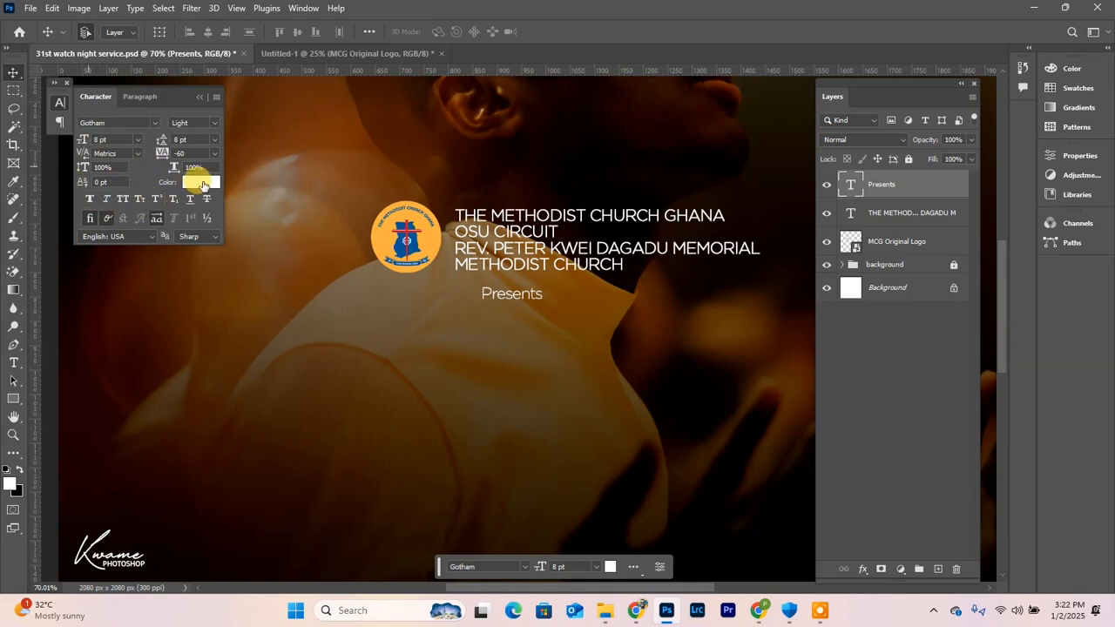
pyautogui.click(305, 8)
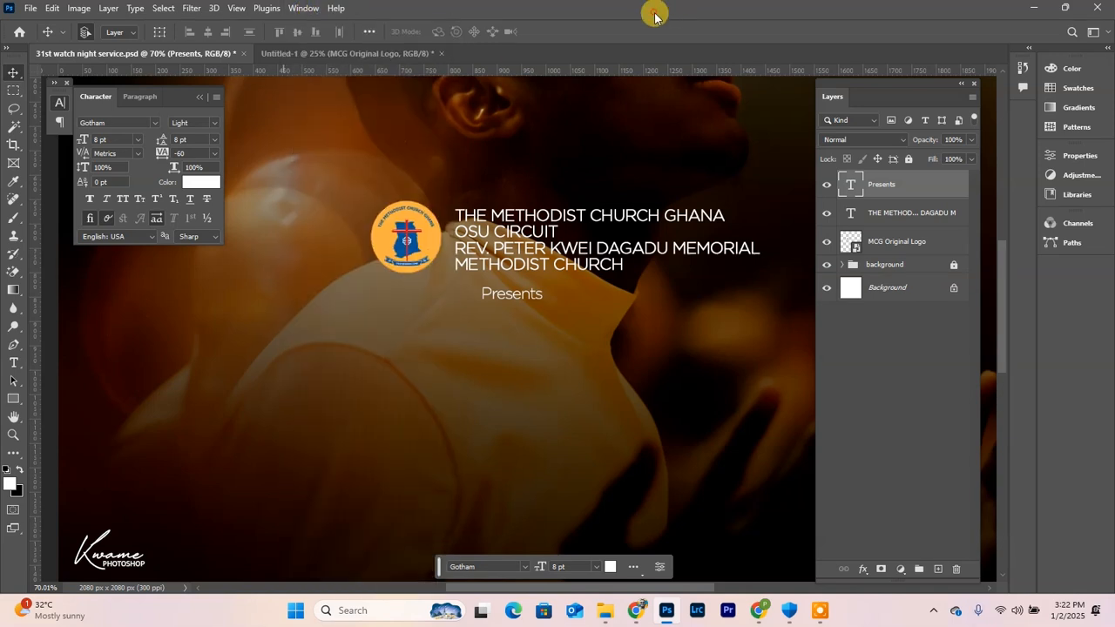
pyautogui.click(1068, 11)
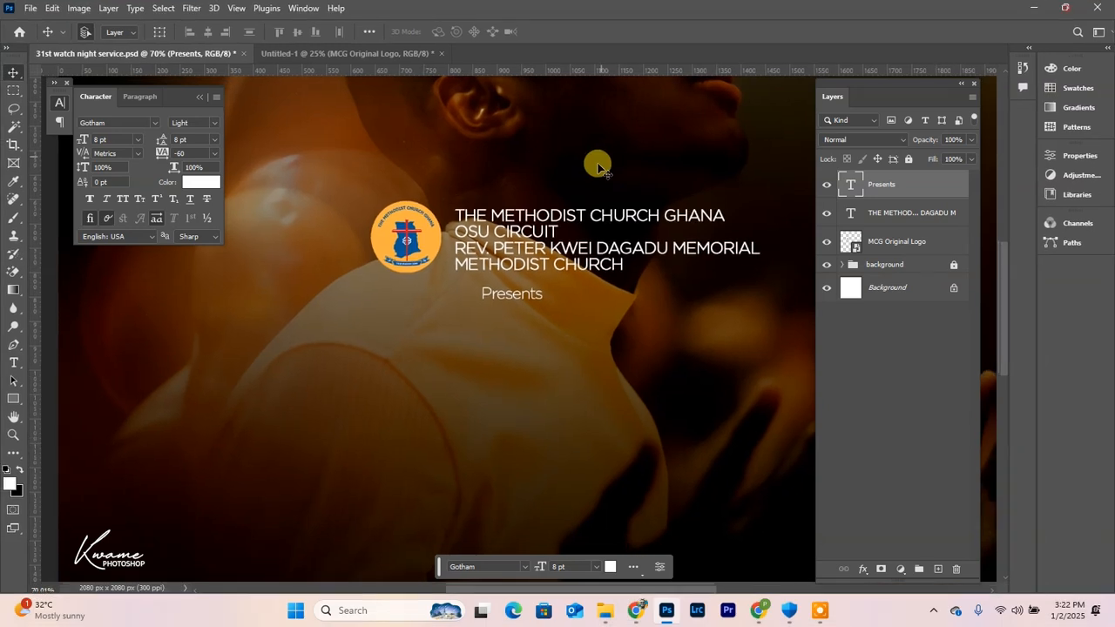
pyautogui.hotkey('ctrl', '0')
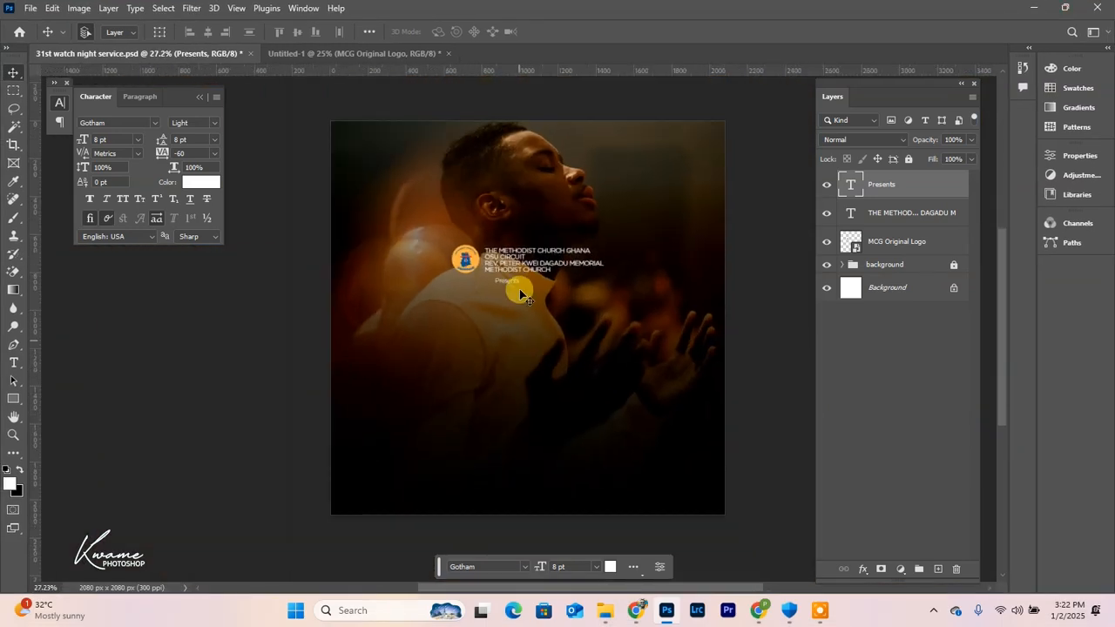
# - Add the text "31ST" below "Presents" and enlarge it to 59 pt
pyautogui.click(14, 366)
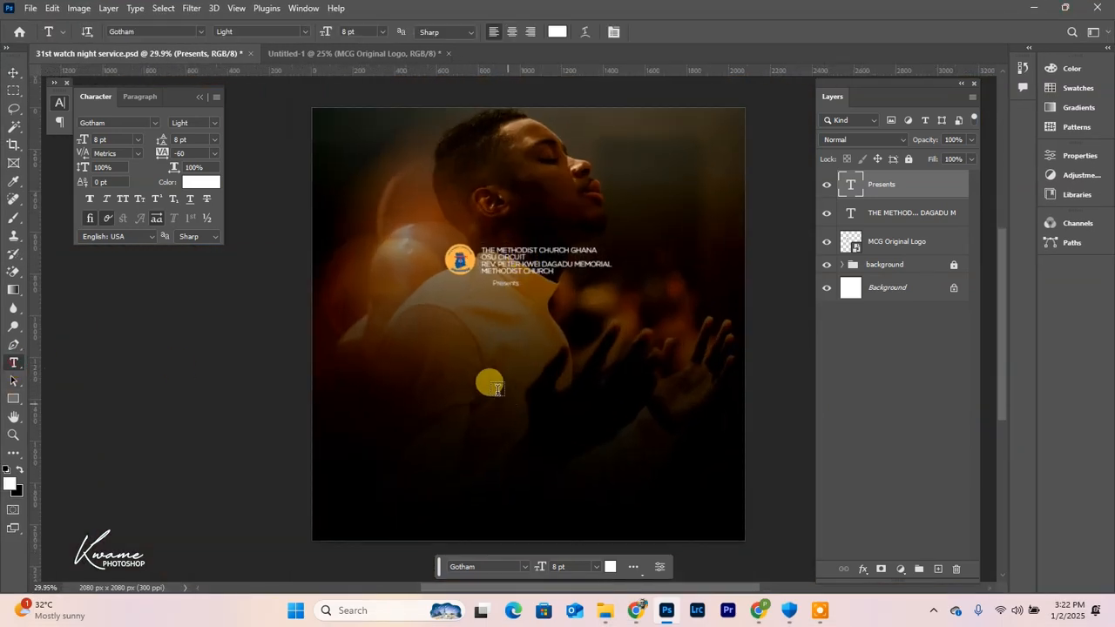
pyautogui.click(433, 343)
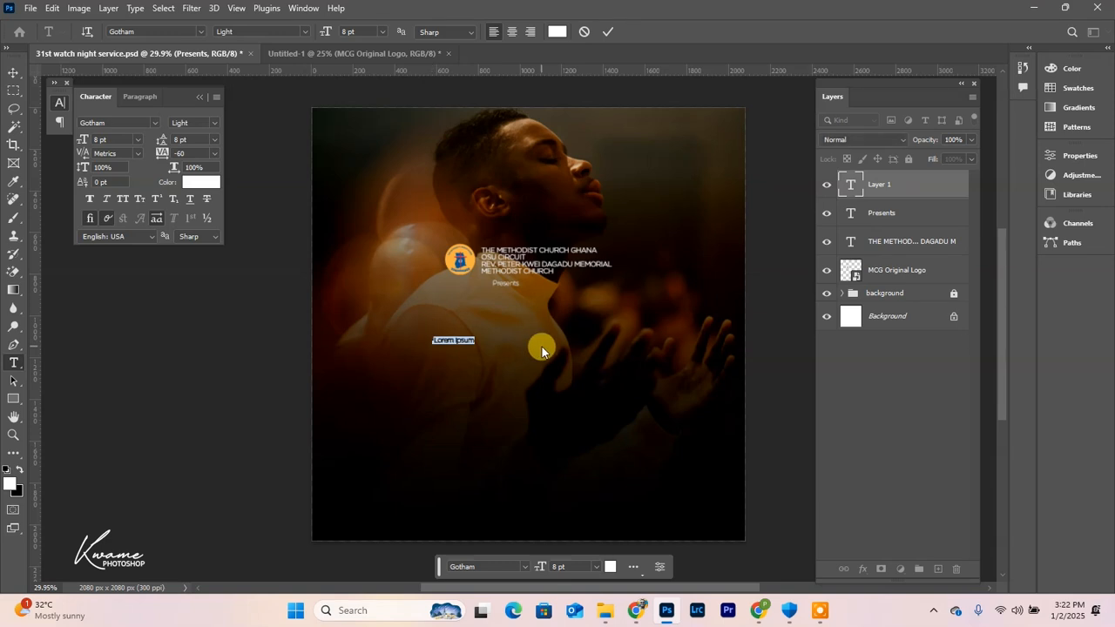
pyautogui.press('BackSpace')
pyautogui.write('31st')
pyautogui.hotkey('ctrl', 'a')
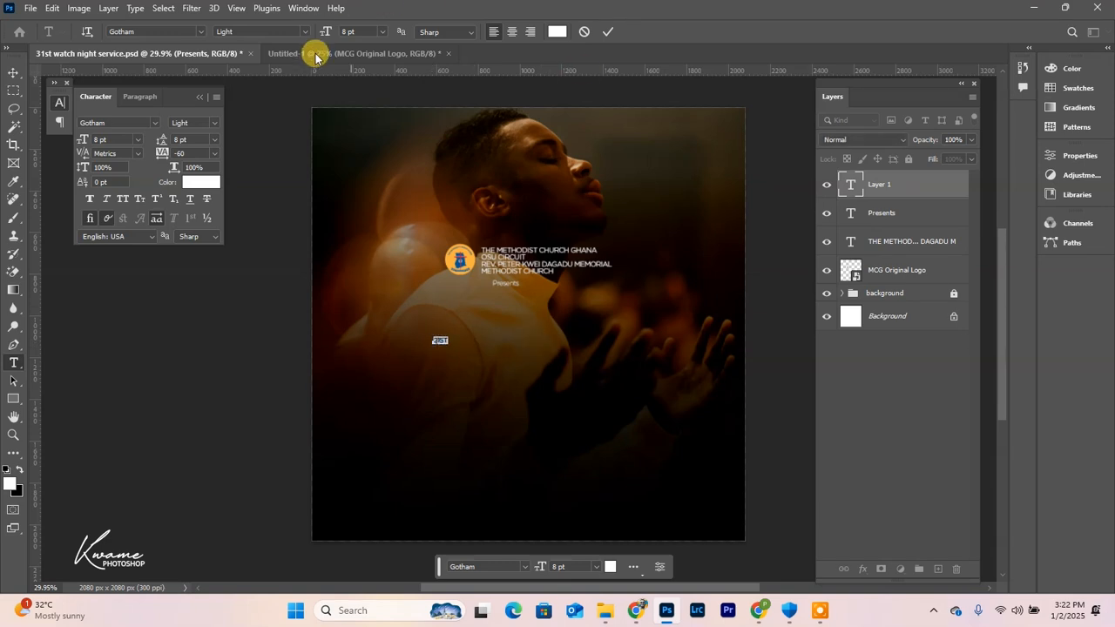
pyautogui.moveTo(325, 33); pyautogui.dragTo(348, 35)
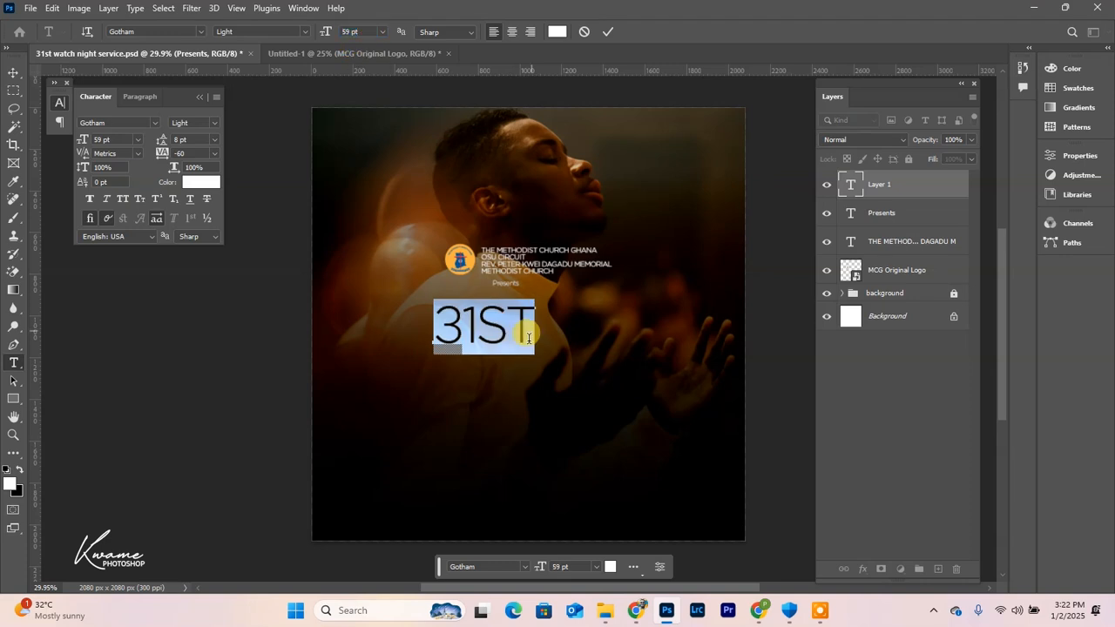
# - Add the lines "WATCH" and "NIGHJT" under "31ST" and set the leading of the whole title to Auto
pyautogui.click(533, 325)
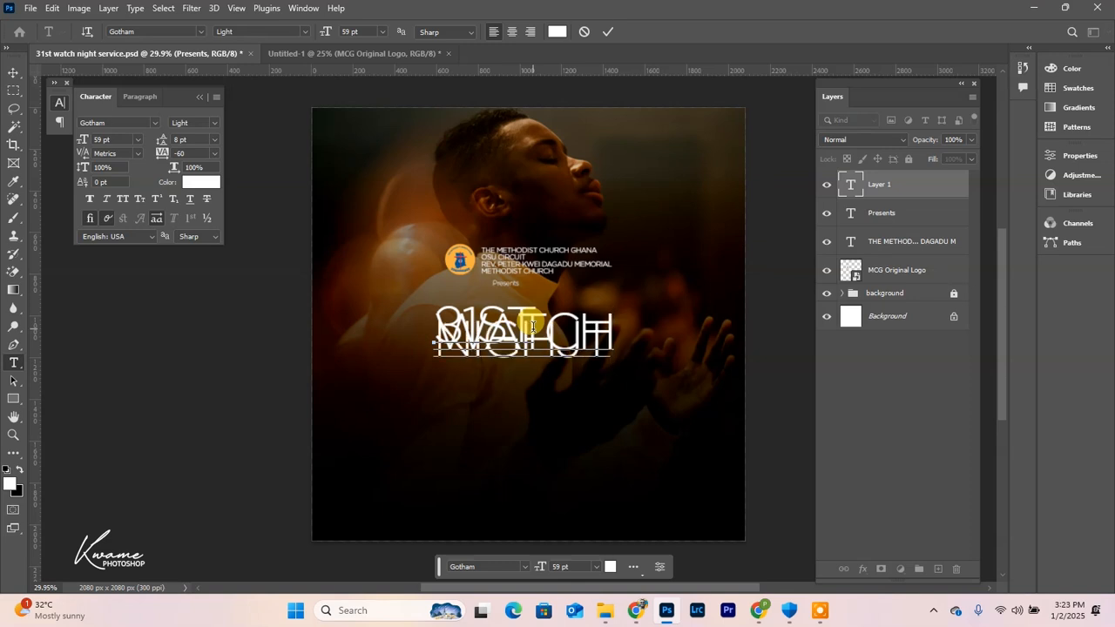
pyautogui.hotkey('ctrl', 'a')
pyautogui.click(215, 140)
pyautogui.click(215, 154)
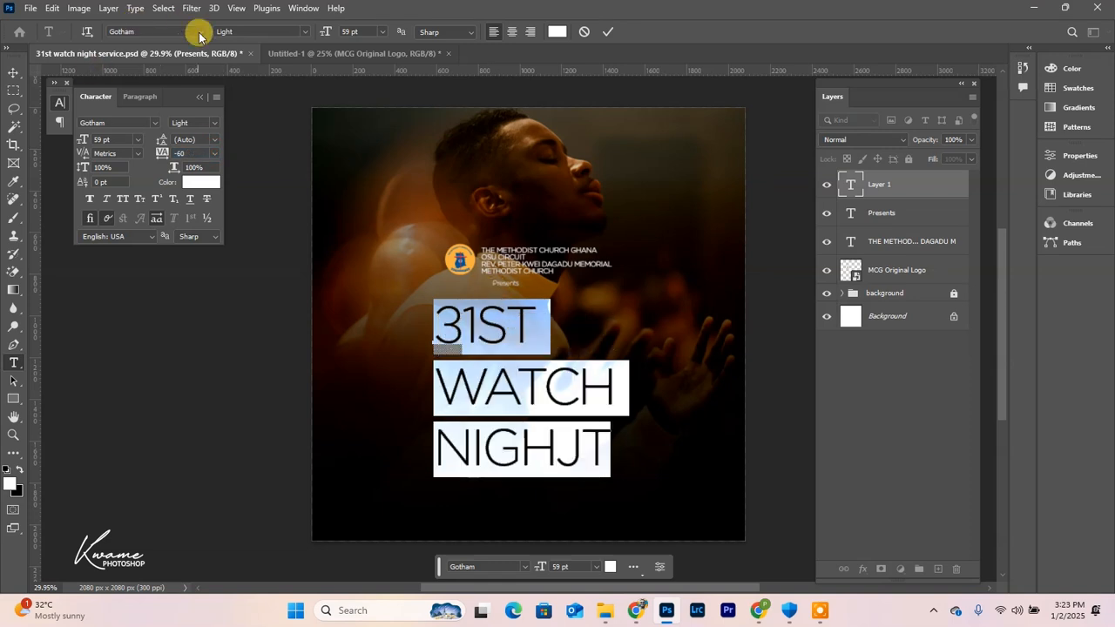
# - Change the title's font to berlinsans Regular and centre-align its lines
pyautogui.click(198, 35)
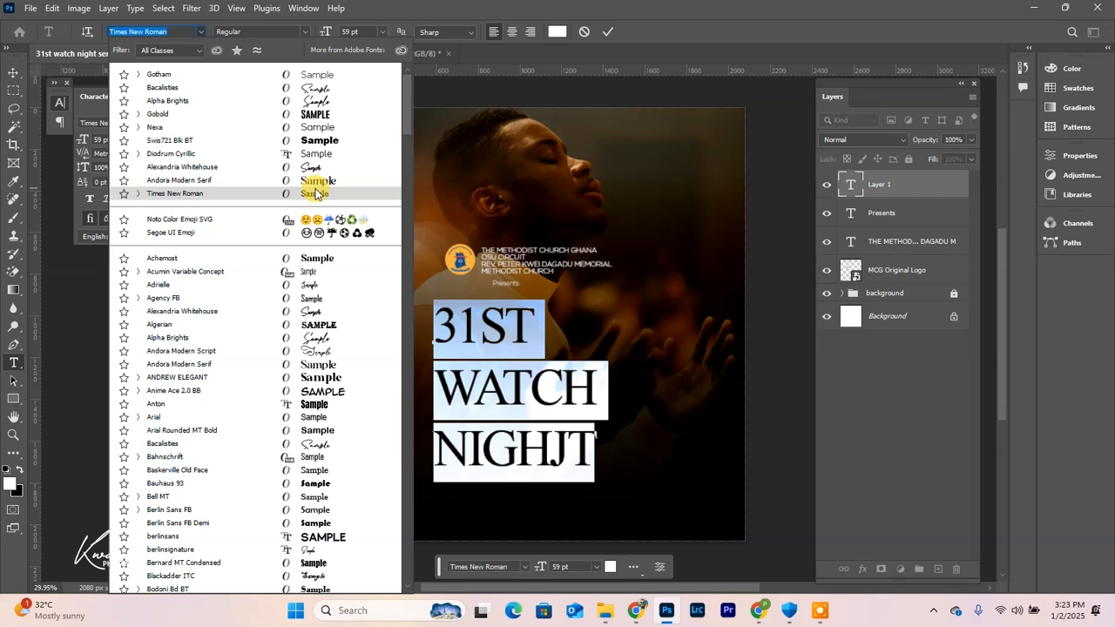
pyautogui.write('B')
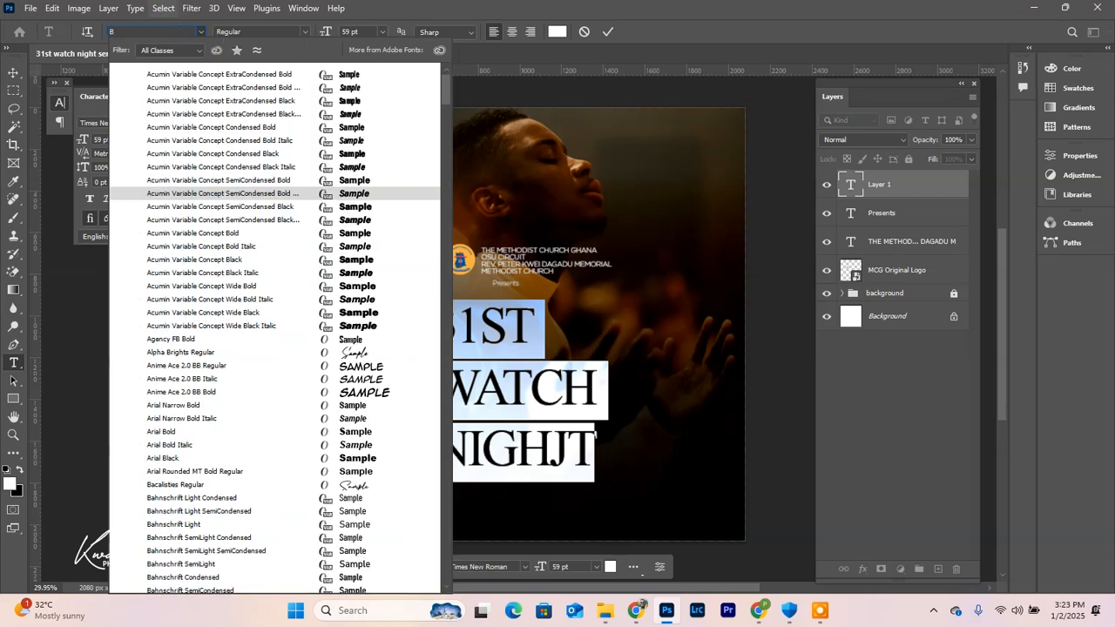
pyautogui.write('ER')
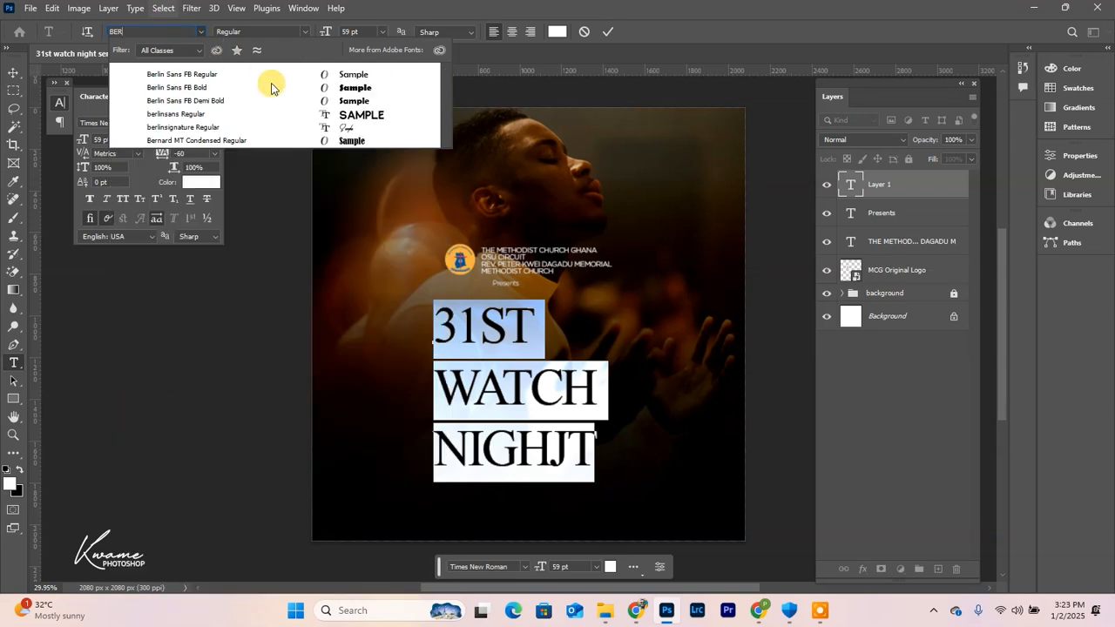
pyautogui.click(357, 115)
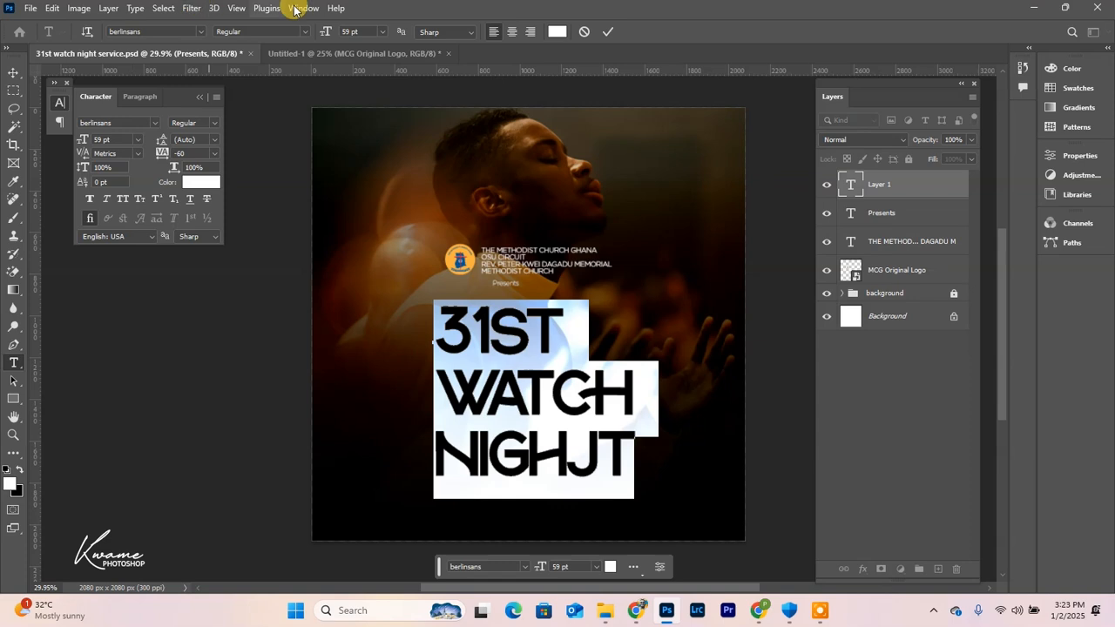
pyautogui.click(511, 31)
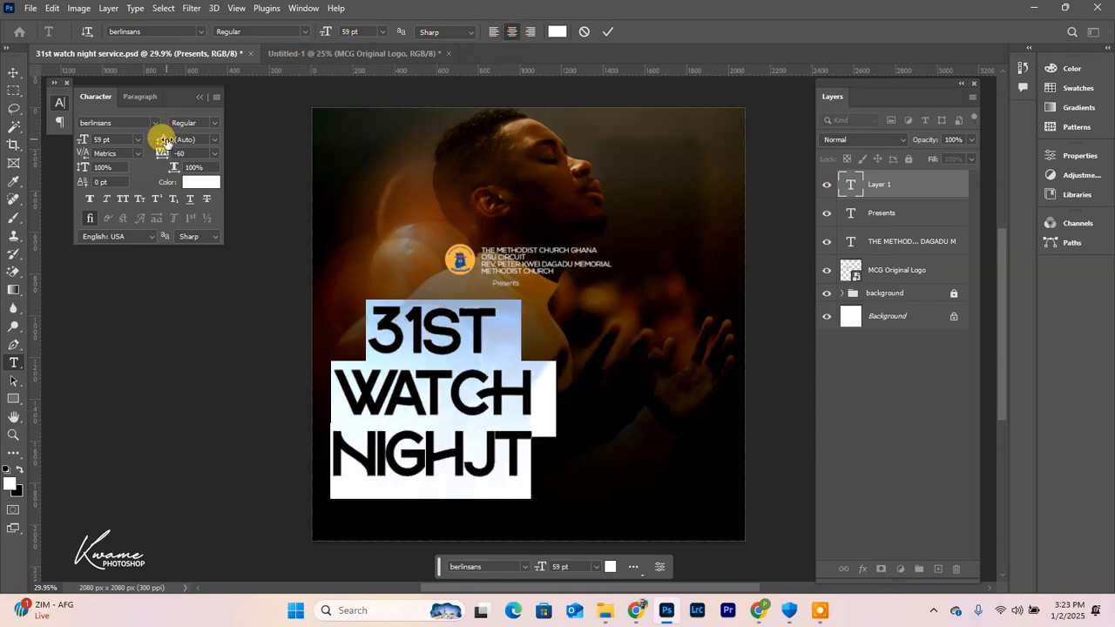
# - Reduce the title to 41 pt and correct its last line to "NIGHT"
pyautogui.moveTo(320, 31); pyautogui.dragTo(316, 35)
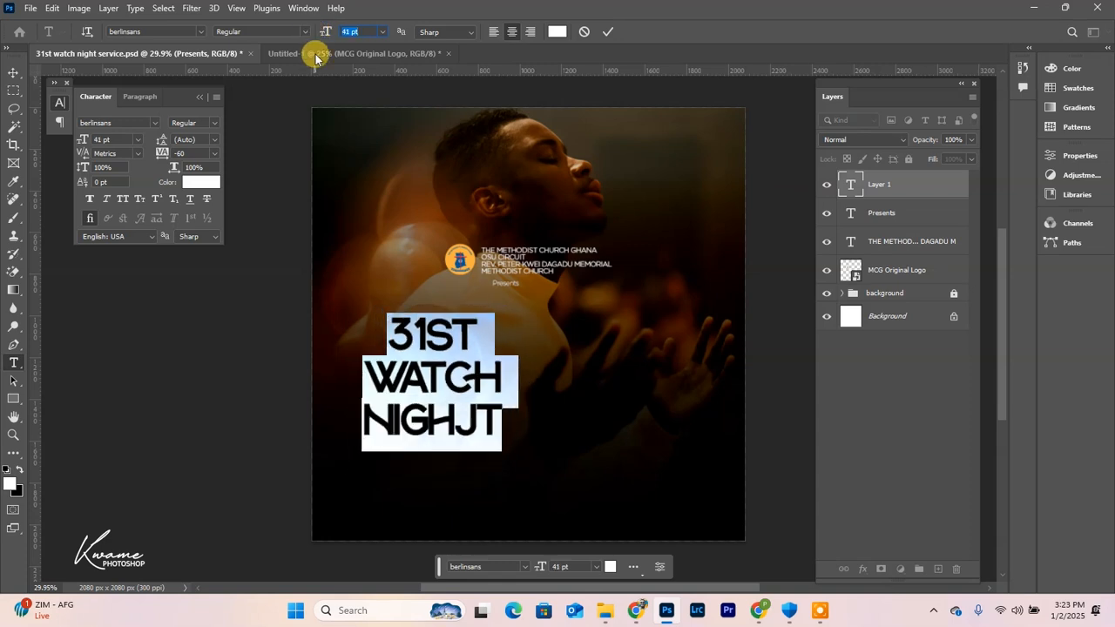
pyautogui.click(499, 415)
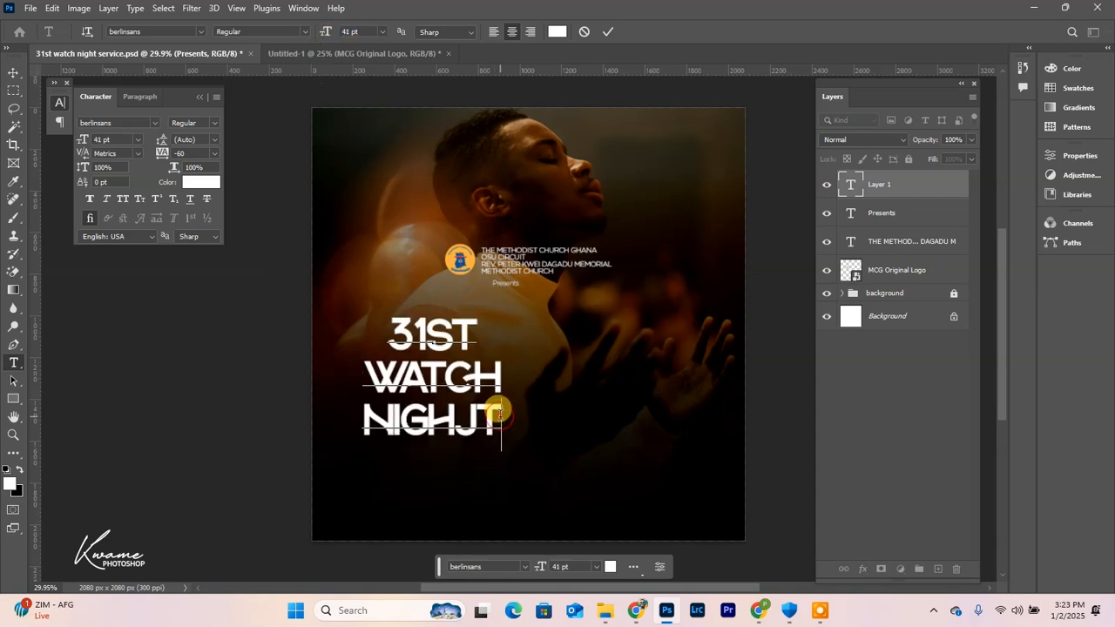
pyautogui.click(477, 411)
pyautogui.press('BackSpace')
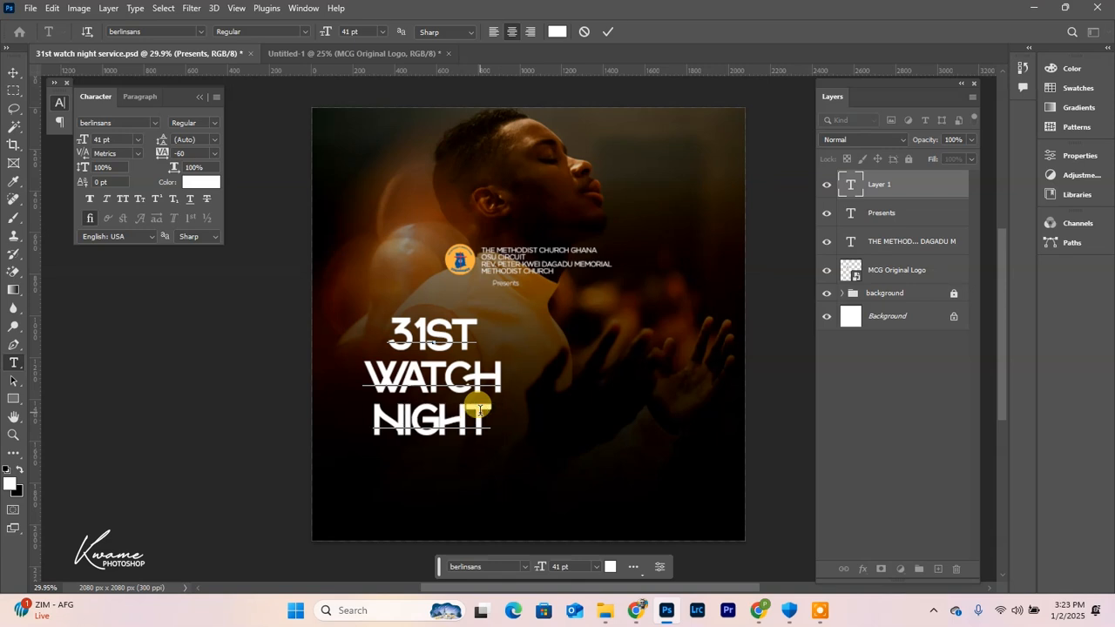
# - Move the title block to just beneath "Presents" and set the "31ST" line to 34 pt
pyautogui.hotkey('ctrl', 'a')
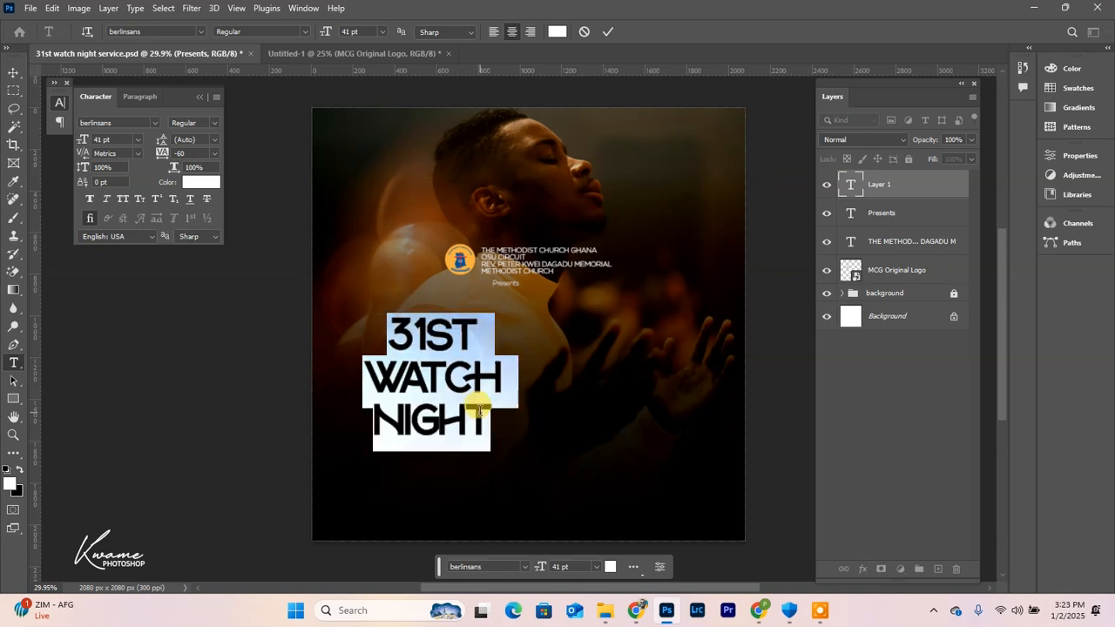
pyautogui.moveTo(436, 485); pyautogui.dragTo(522, 465)
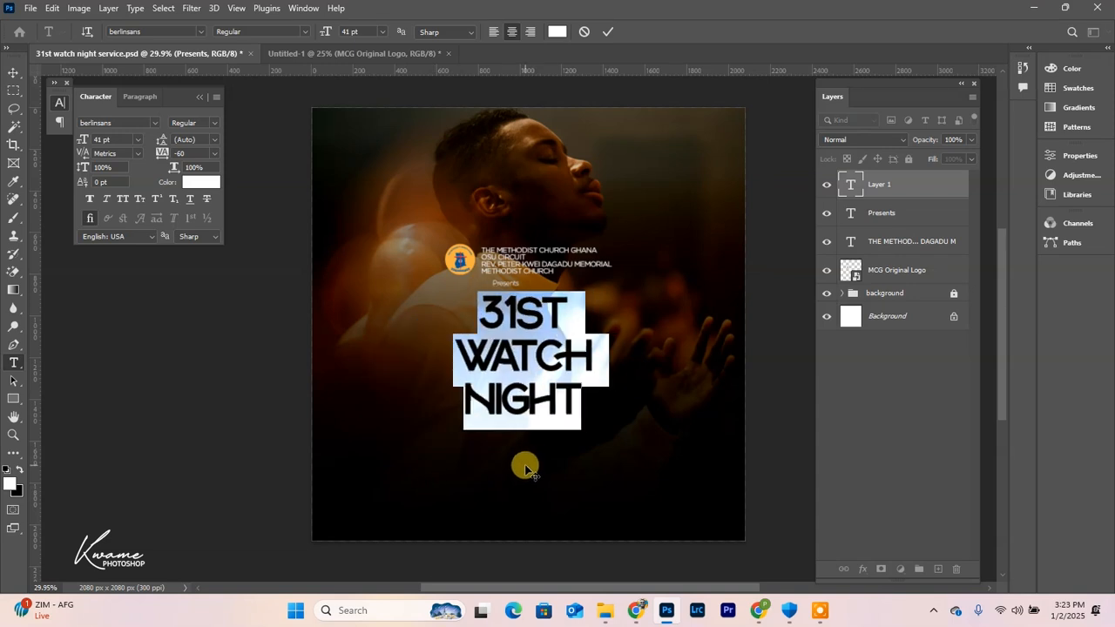
pyautogui.moveTo(570, 308); pyautogui.dragTo(391, 306)
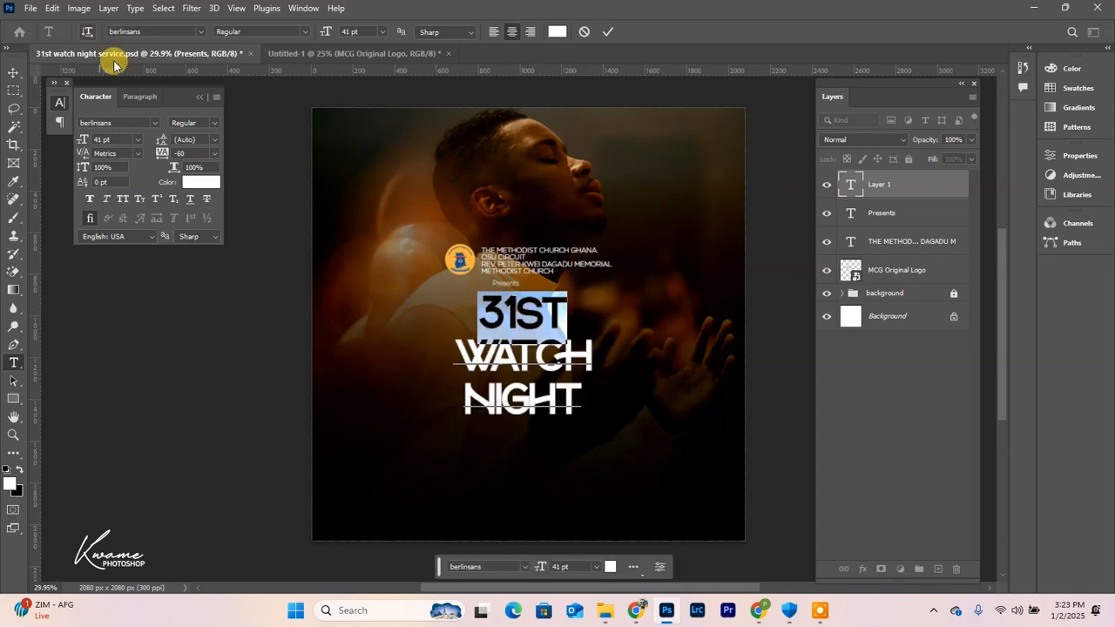
pyautogui.moveTo(81, 140)
pyautogui.mouseDown()
pyautogui.moveTo(63, 138)
pyautogui.moveTo(78, 139)
pyautogui.mouseUp()
# - Tighten the leading of the "WATCH" and "NIGHT" lines to 43 pt
pyautogui.moveTo(577, 406); pyautogui.dragTo(398, 337)
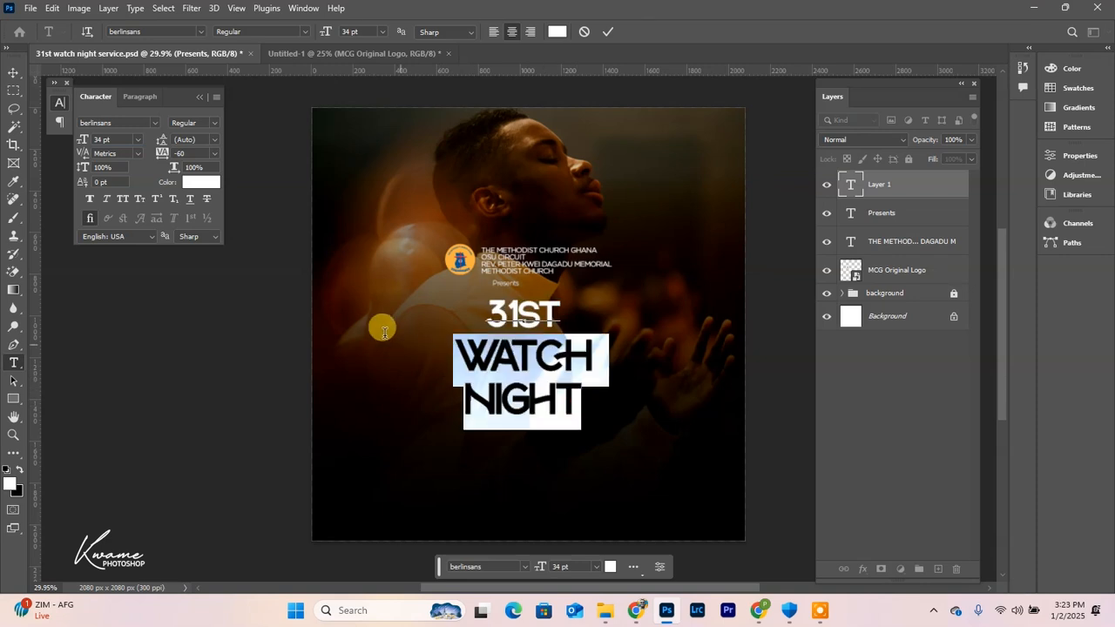
pyautogui.moveTo(163, 142); pyautogui.dragTo(153, 143)
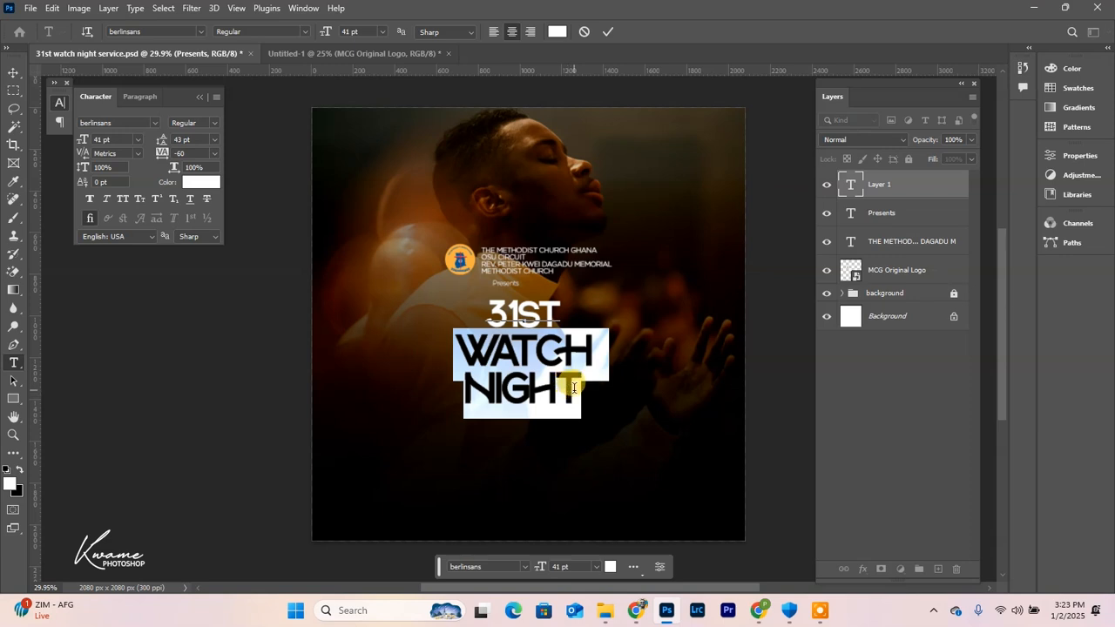
pyautogui.click(574, 386)
# - Scale the finished title up to about 108% and place it centrally below "Presents"
pyautogui.click(13, 72)
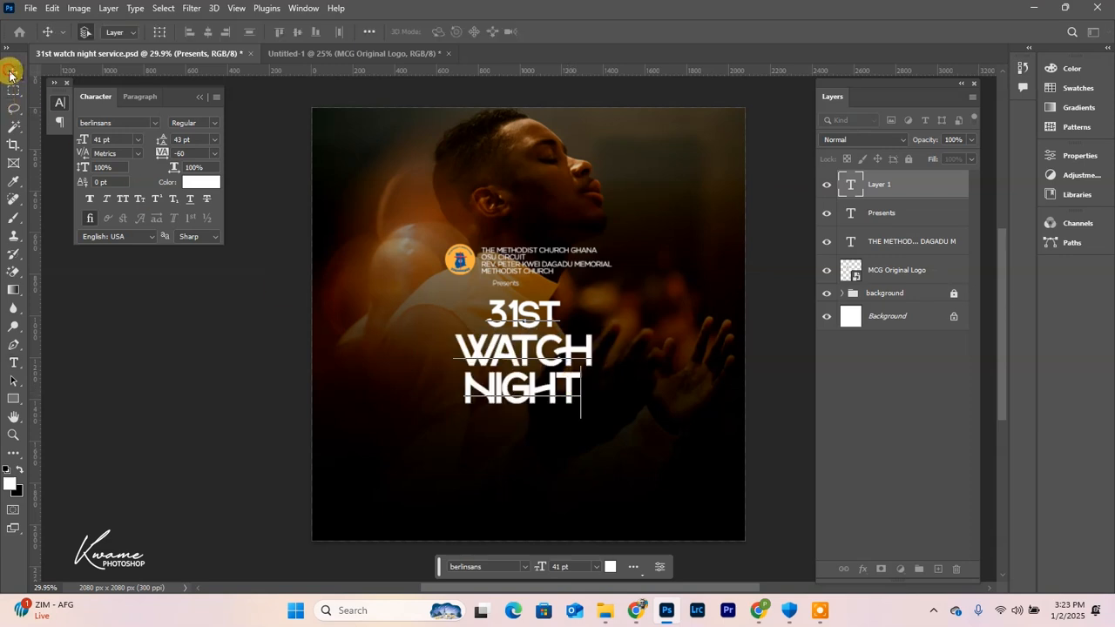
pyautogui.moveTo(534, 383); pyautogui.dragTo(514, 388)
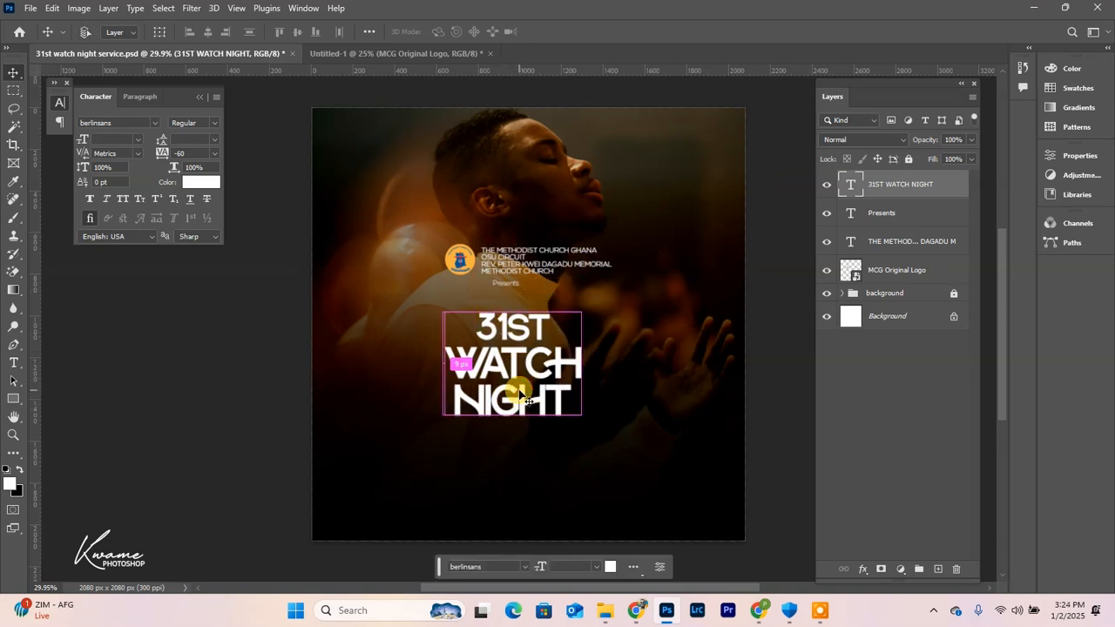
pyautogui.hotkey('ctrl', 't')
pyautogui.moveTo(514, 309); pyautogui.dragTo(516, 293)
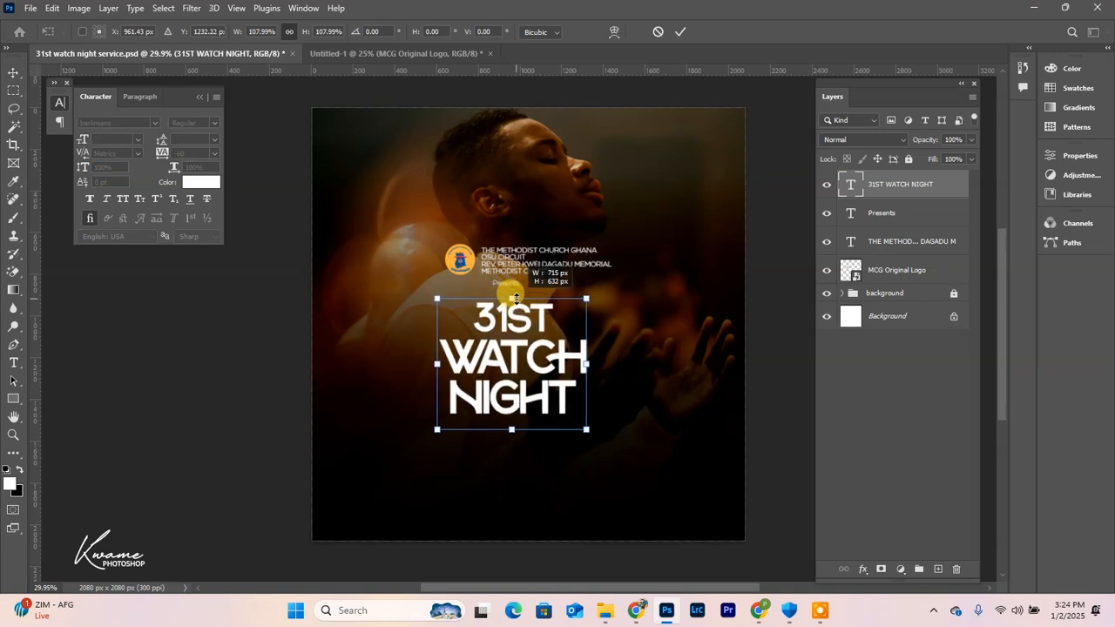
pyautogui.press('Return')
pyautogui.moveTo(509, 355); pyautogui.dragTo(516, 361)
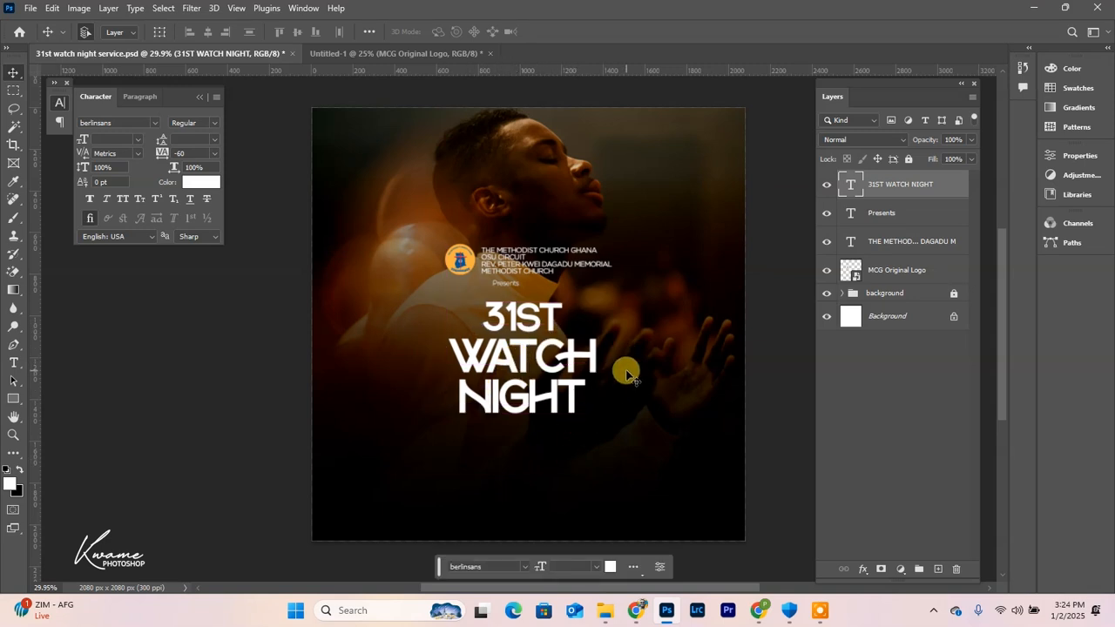
# - Apply a gold linear Gradient Overlay at 90° and 100% opacity to the "31ST WATCH NIGHT" text layer
pyautogui.doubleClick(918, 180)
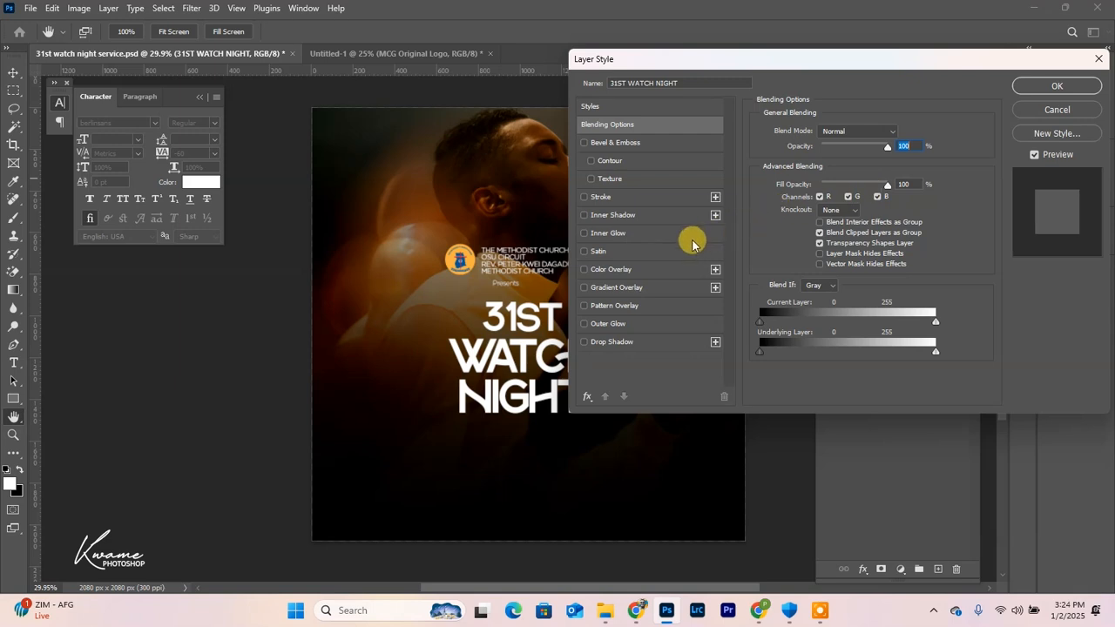
pyautogui.click(610, 288)
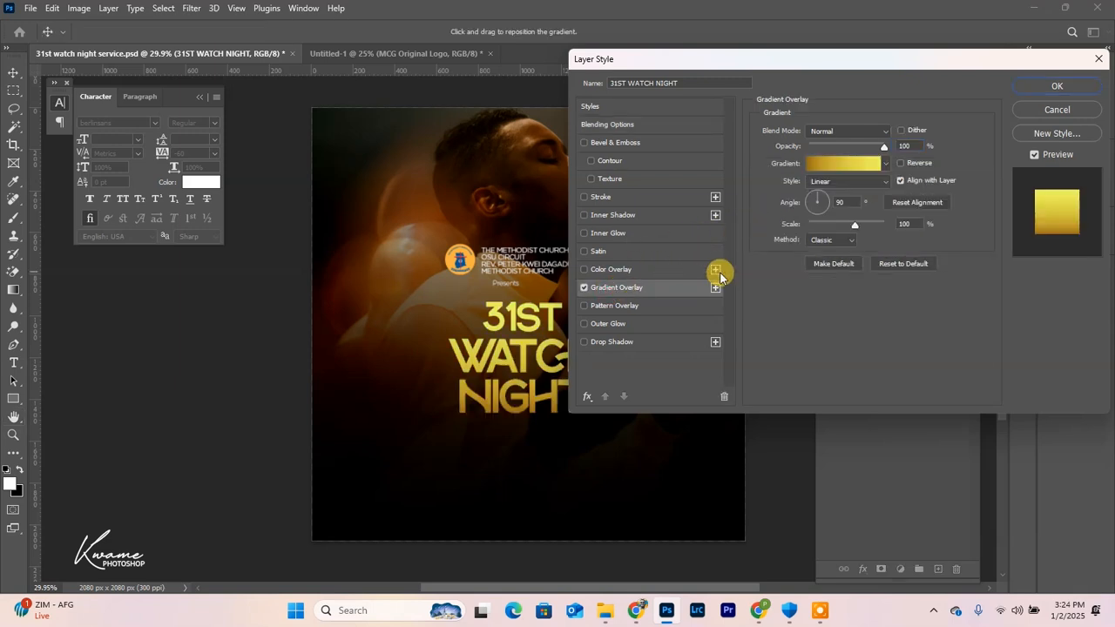
pyautogui.click(836, 163)
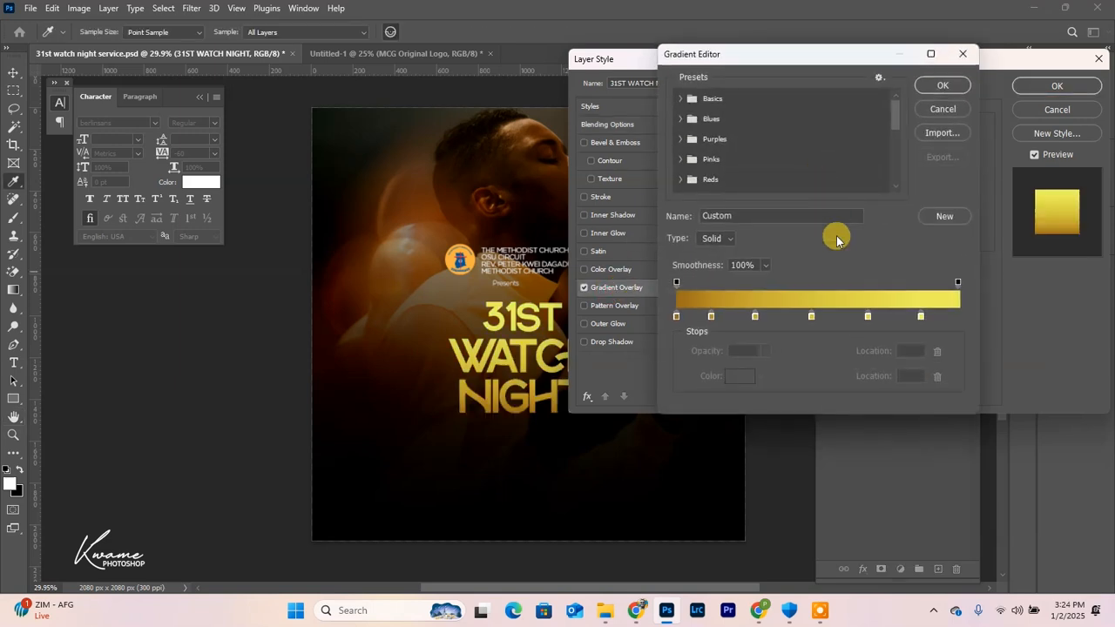
pyautogui.scroll(-5, 832, 181)
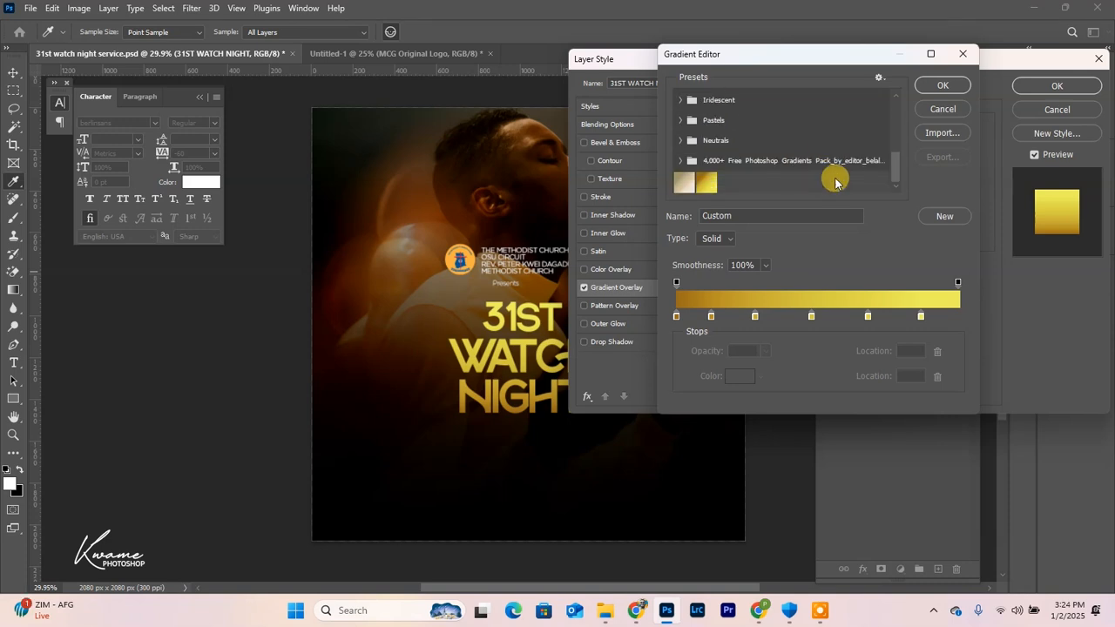
pyautogui.click(939, 85)
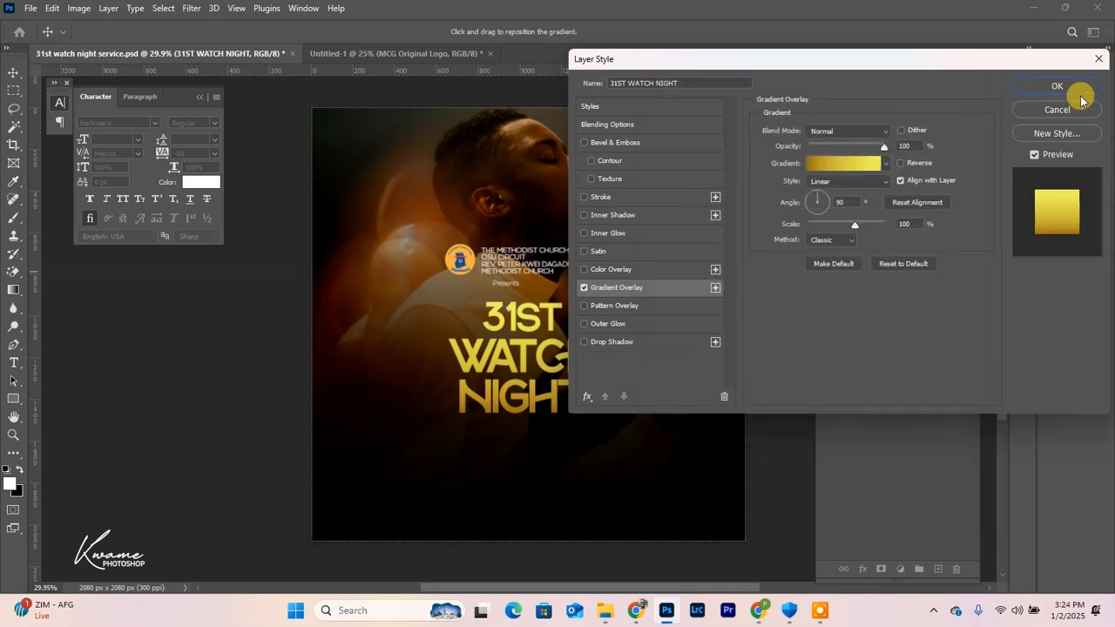
pyautogui.click(1057, 83)
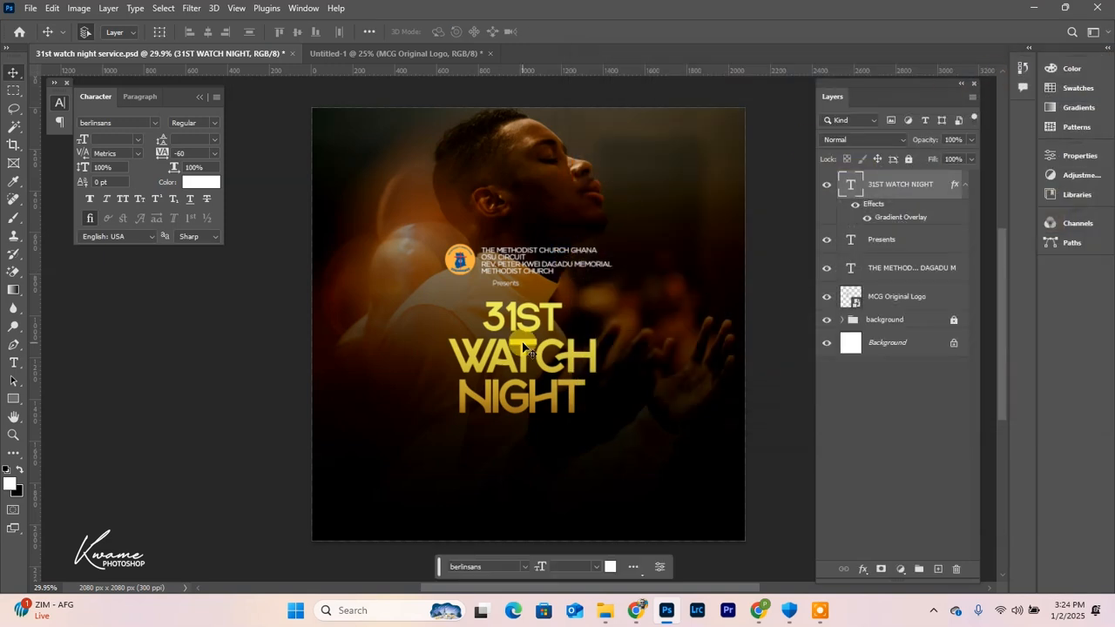
pyautogui.scroll(4, 518, 368)
pyautogui.scroll(-5, 518, 369)
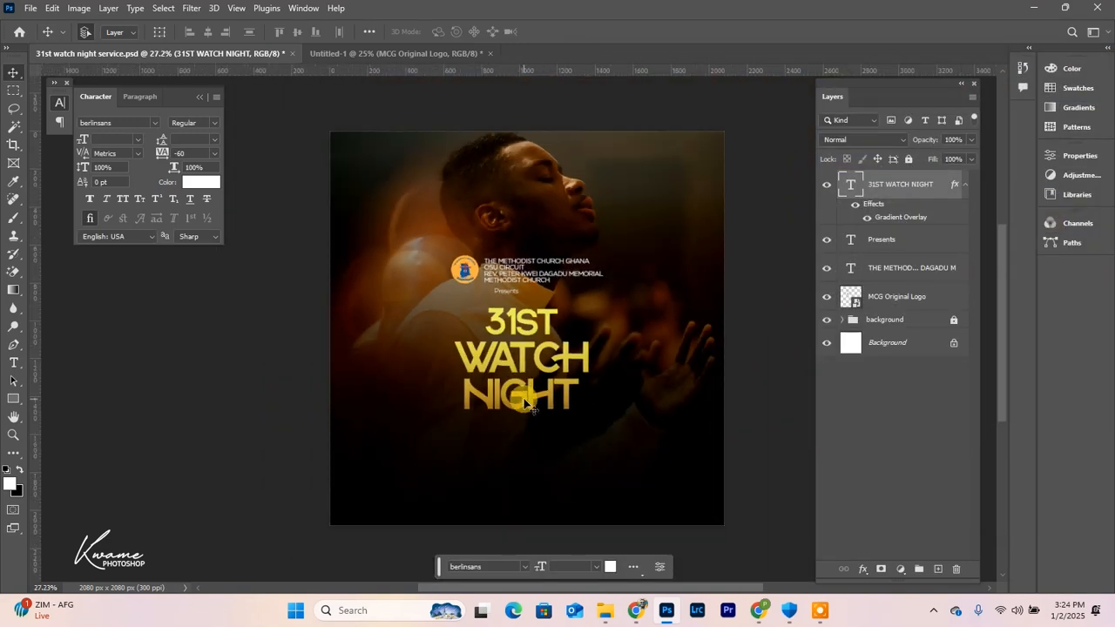
# - Add a separate "SEIVICE" text line at 40 pt and place it centrally beneath "NIGHT"
pyautogui.scroll(3, 524, 399)
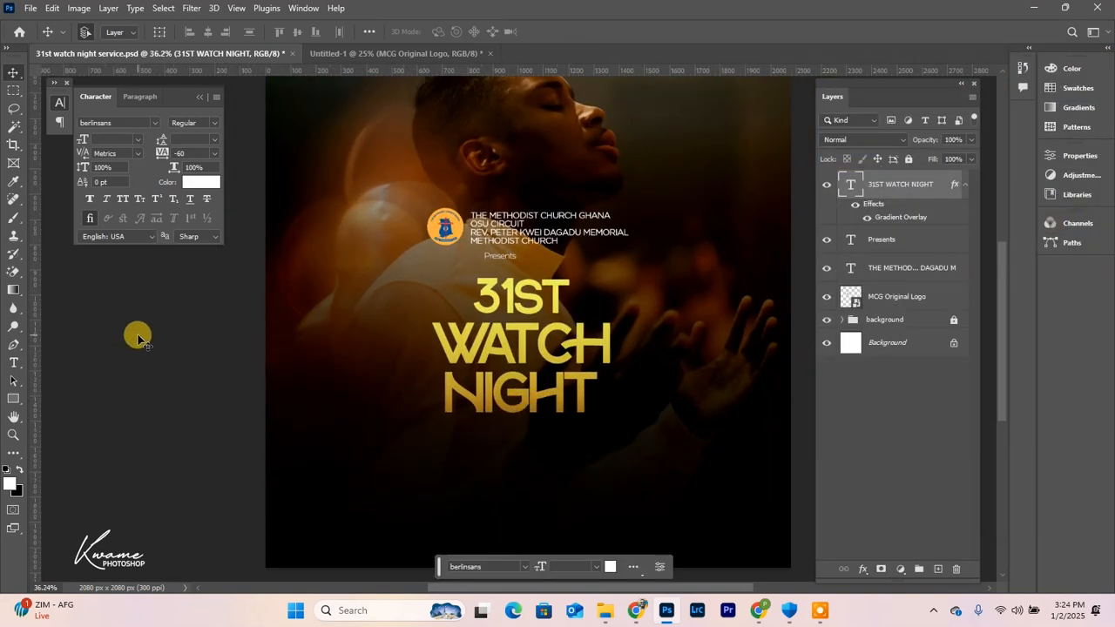
pyautogui.click(13, 363)
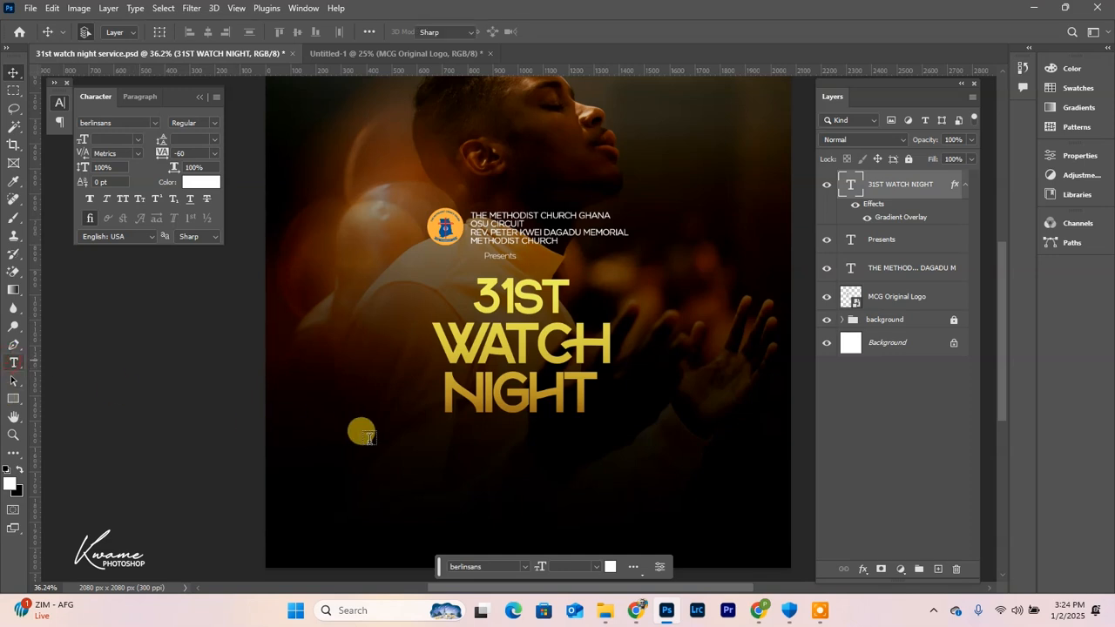
pyautogui.click(415, 479)
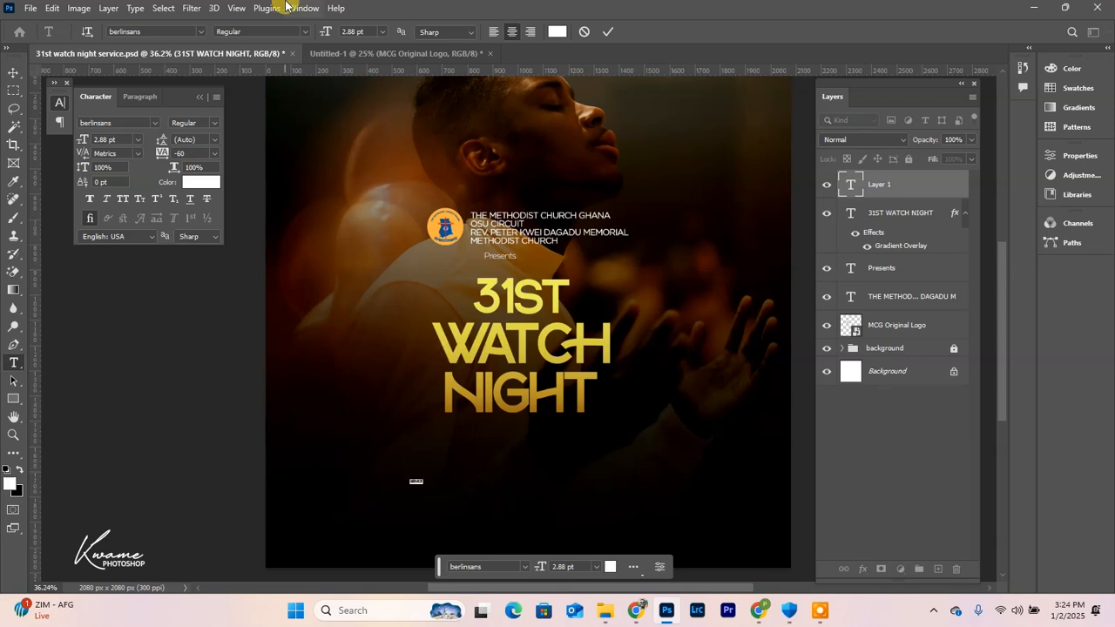
pyautogui.moveTo(326, 32); pyautogui.dragTo(351, 56)
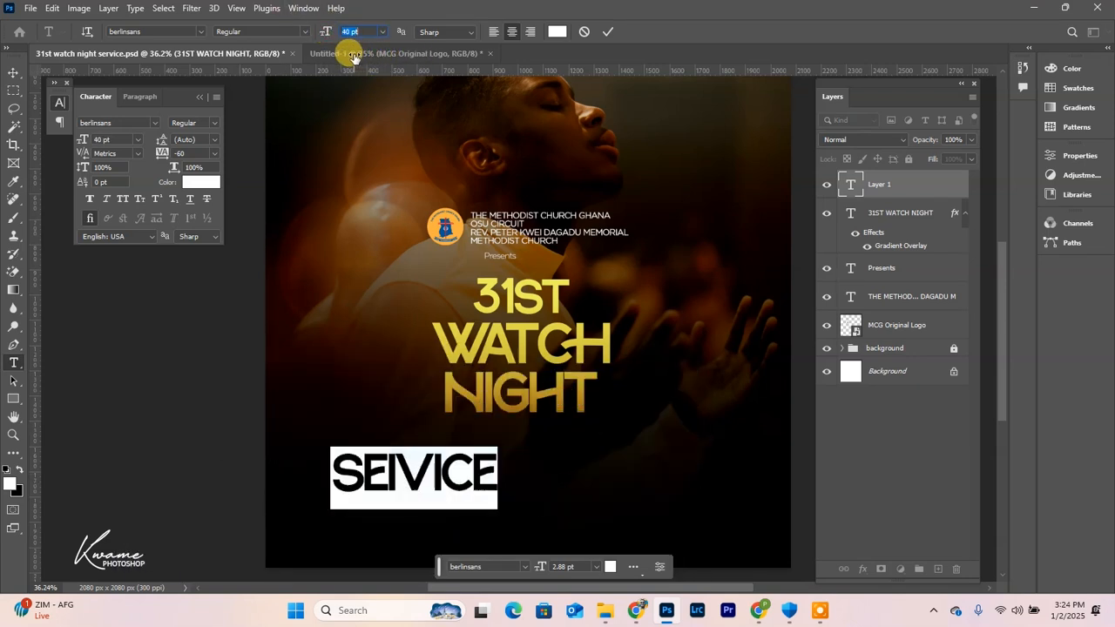
pyautogui.moveTo(368, 528); pyautogui.dragTo(474, 517)
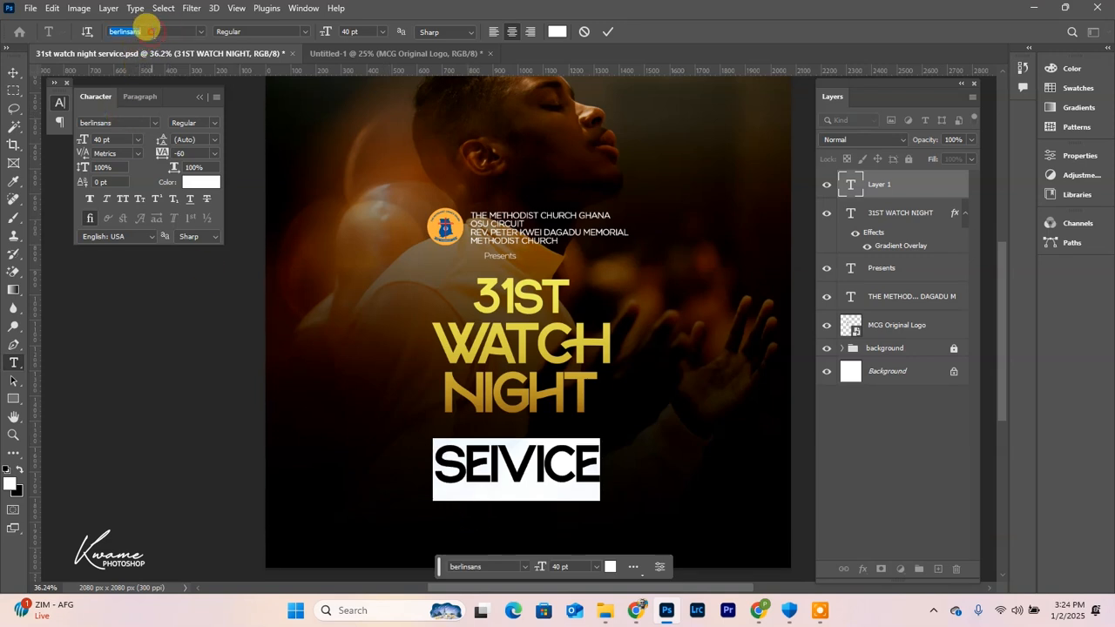
# - Change the new line's font to Alexandria Whitehouse Regular and replace its wording with "Service"
pyautogui.click(146, 28)
pyautogui.write('ALE')
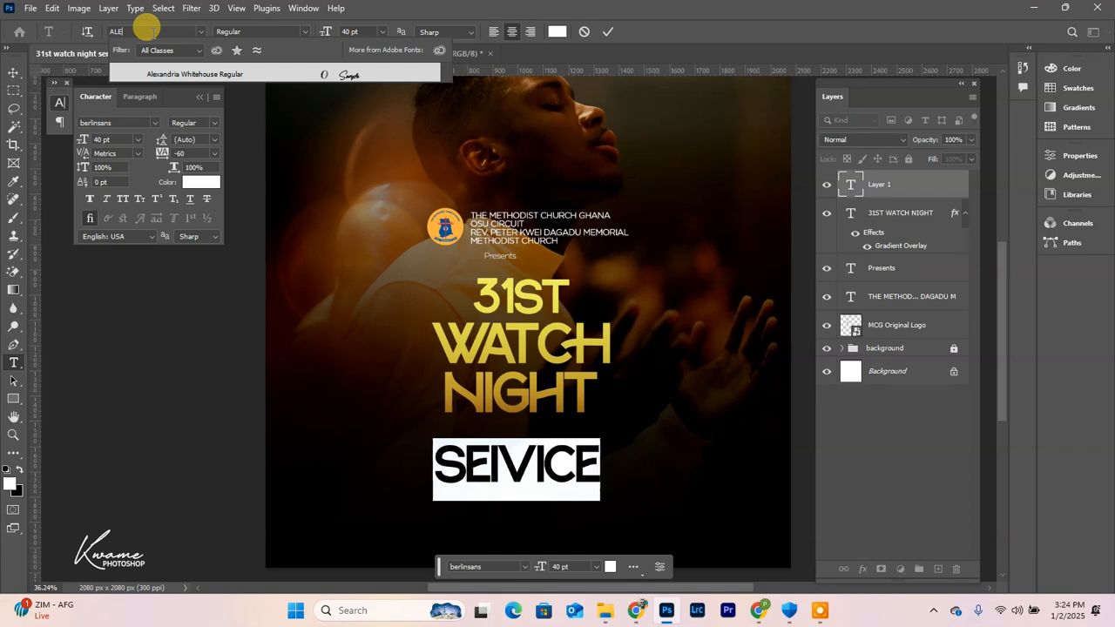
pyautogui.click(299, 77)
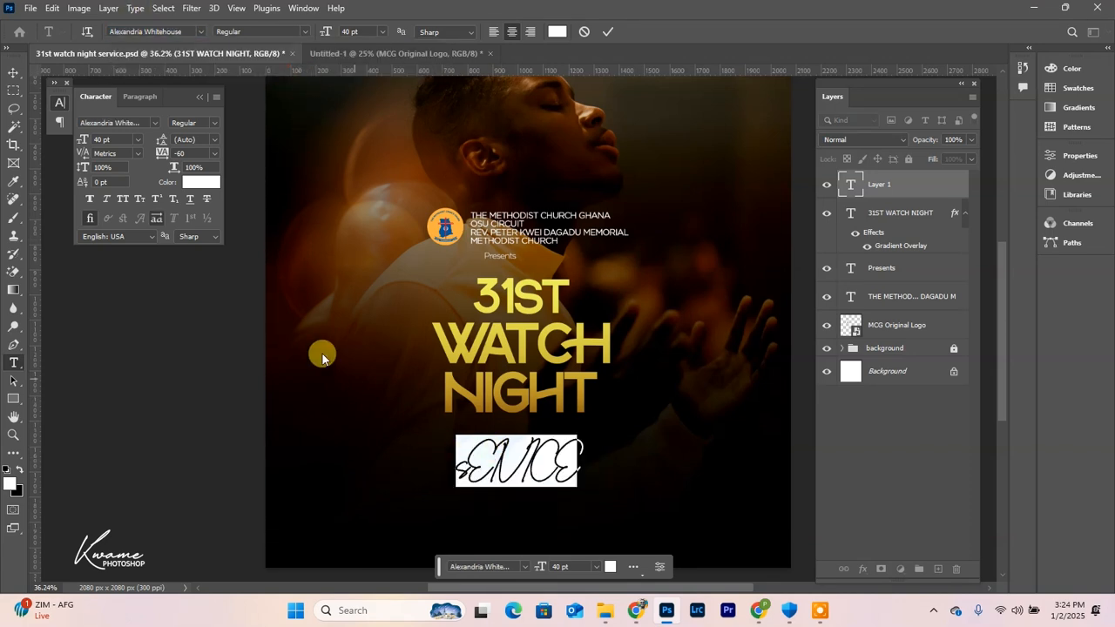
pyautogui.moveTo(453, 469); pyautogui.dragTo(712, 450)
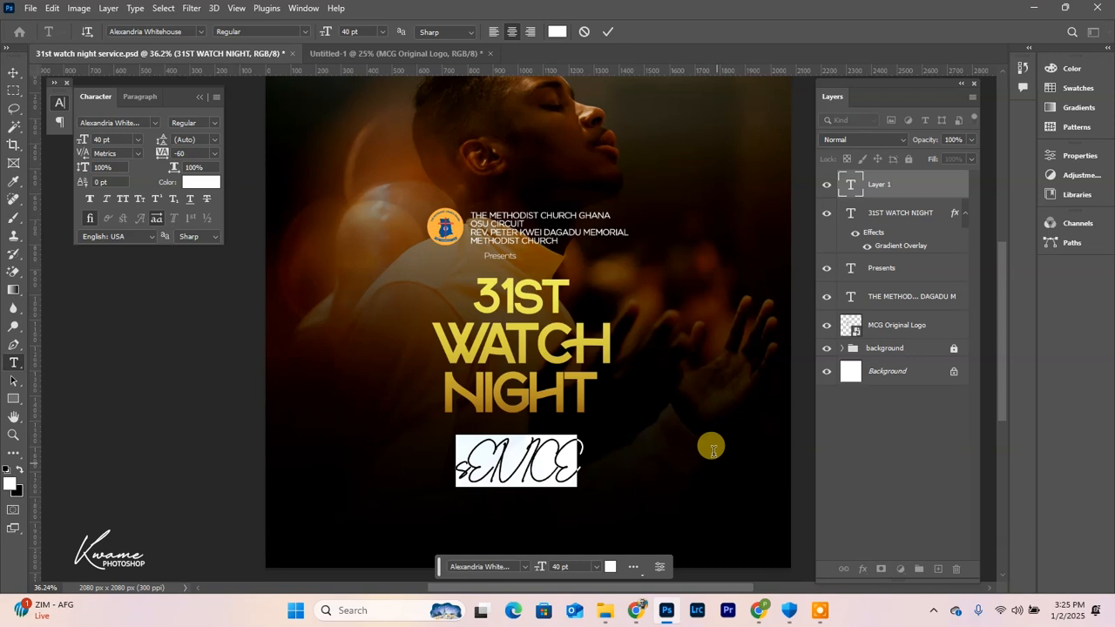
pyautogui.write('Service')
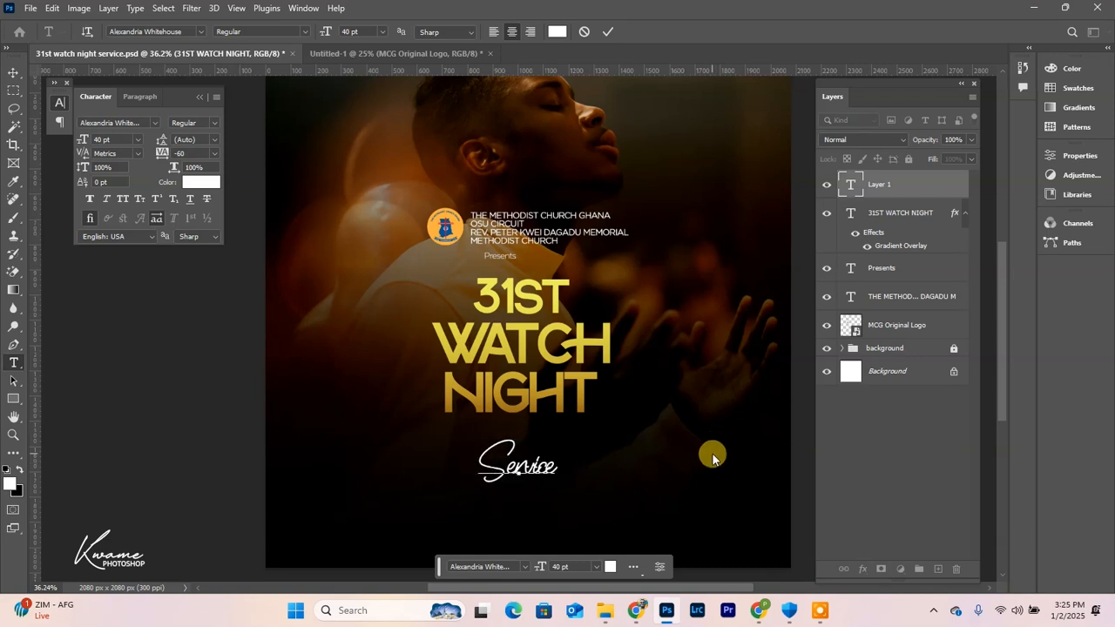
# - Set the "Service" text to 74 pt with tracking 0
pyautogui.hotkey('ctrl', 'a')
pyautogui.moveTo(326, 32)
pyautogui.mouseDown()
pyautogui.moveTo(350, 31)
pyautogui.moveTo(343, 24)
pyautogui.mouseUp()
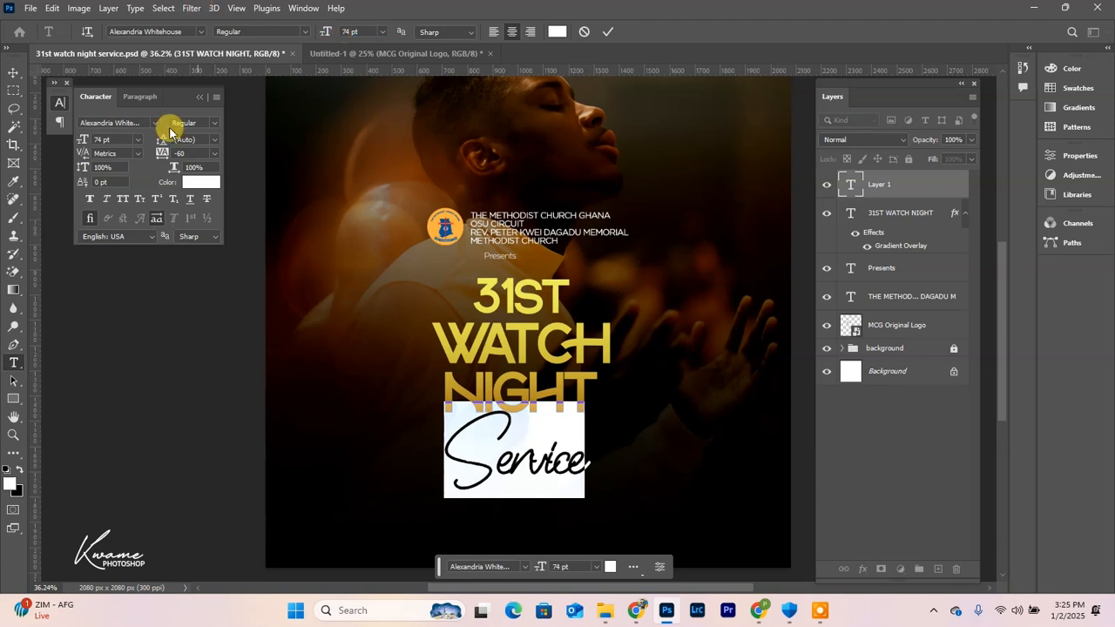
pyautogui.click(215, 153)
pyautogui.click(201, 235)
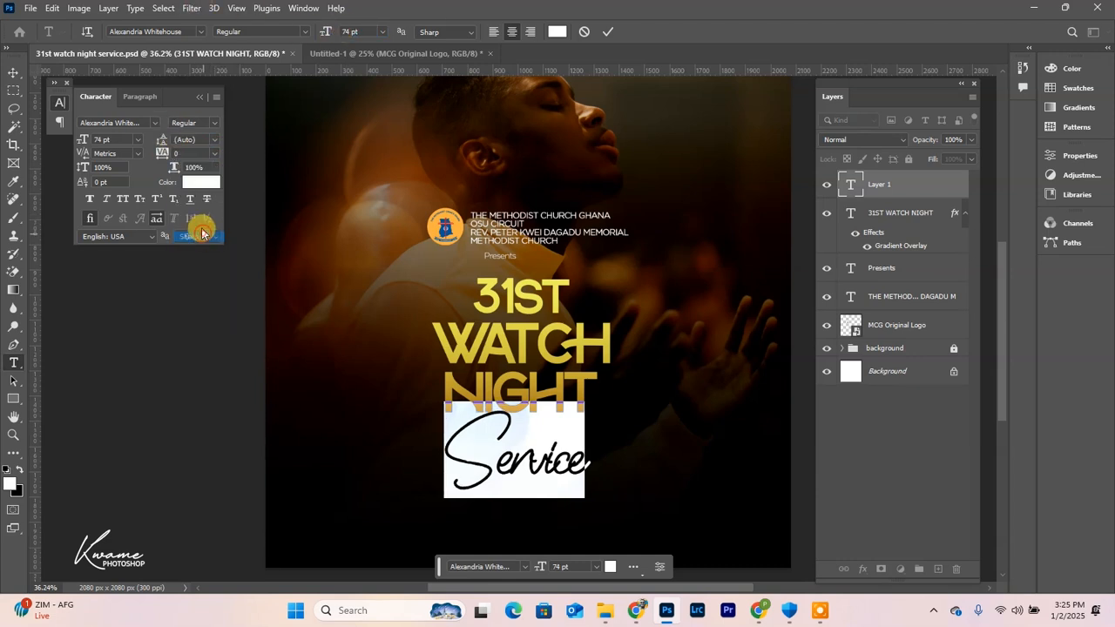
pyautogui.click(12, 66)
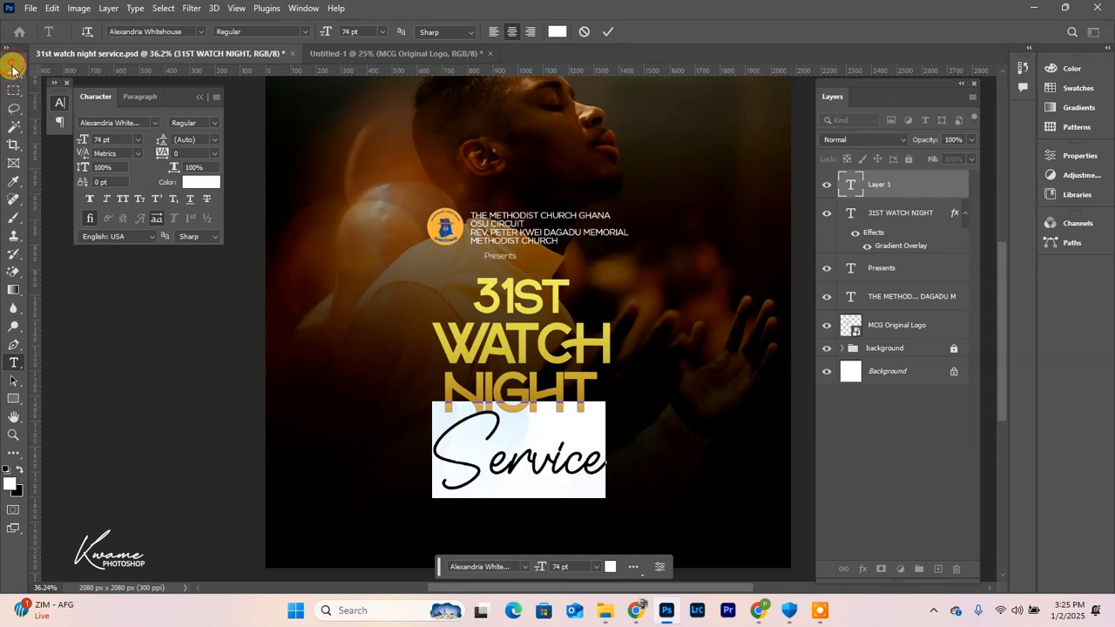
# - Scale "Service" down to about 52 pt and position it centrally, overlapping the lower edge of "NIGHT"
pyautogui.moveTo(522, 467); pyautogui.dragTo(527, 449)
pyautogui.hotkey('ctrl', 't')
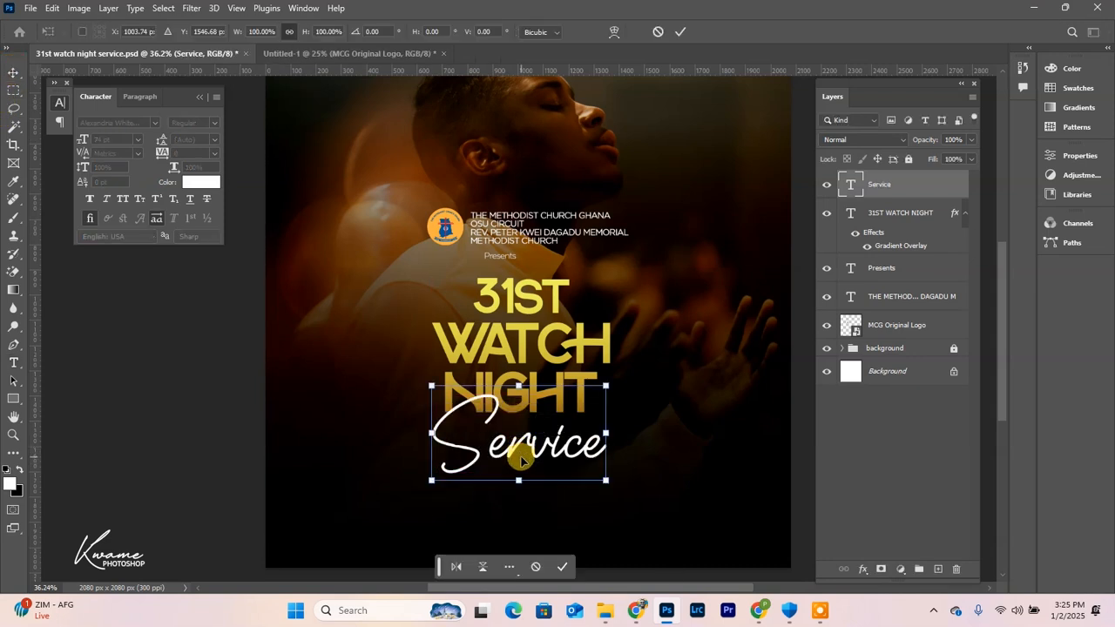
pyautogui.moveTo(523, 477); pyautogui.dragTo(524, 429)
pyautogui.press('Return')
pyautogui.scroll(-3, 523, 418)
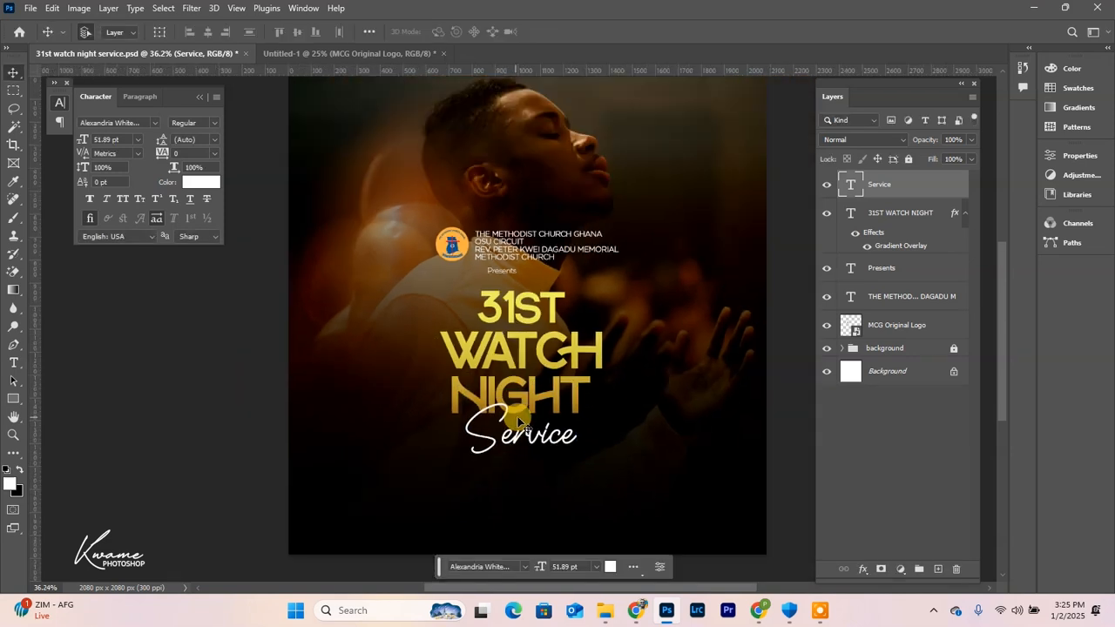
pyautogui.scroll(2, 523, 416)
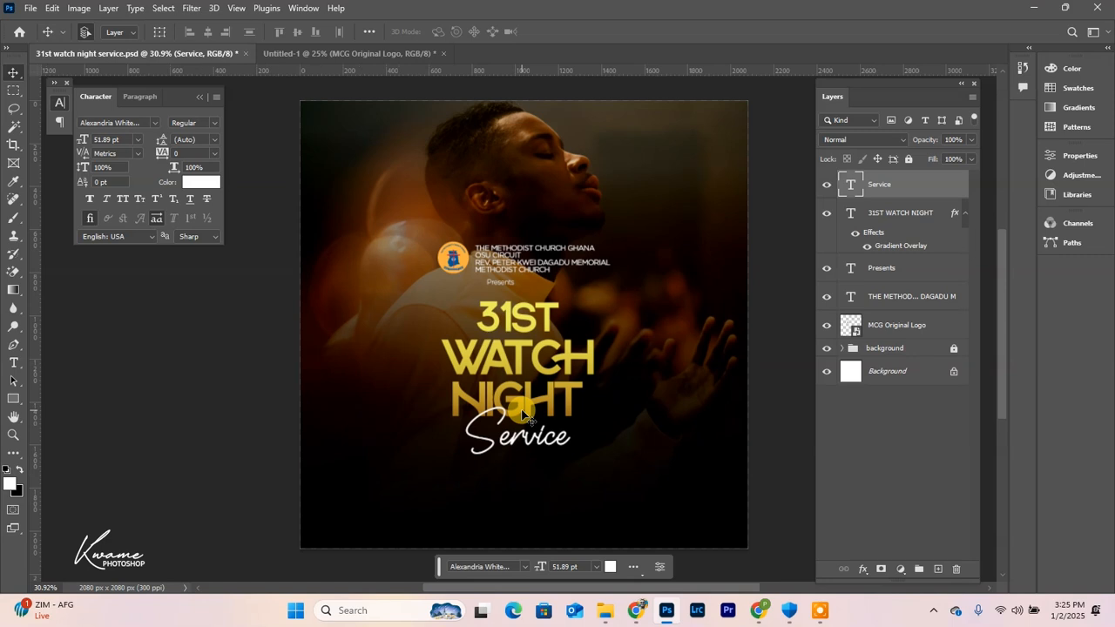
pyautogui.scroll(1, 540, 429)
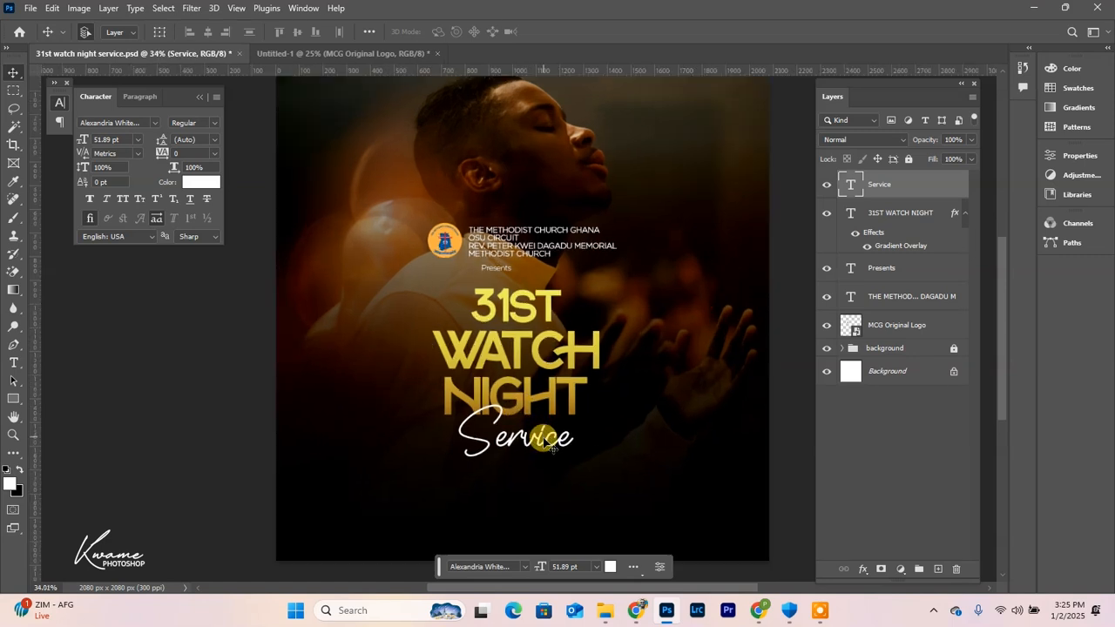
pyautogui.scroll(2, 435, 444)
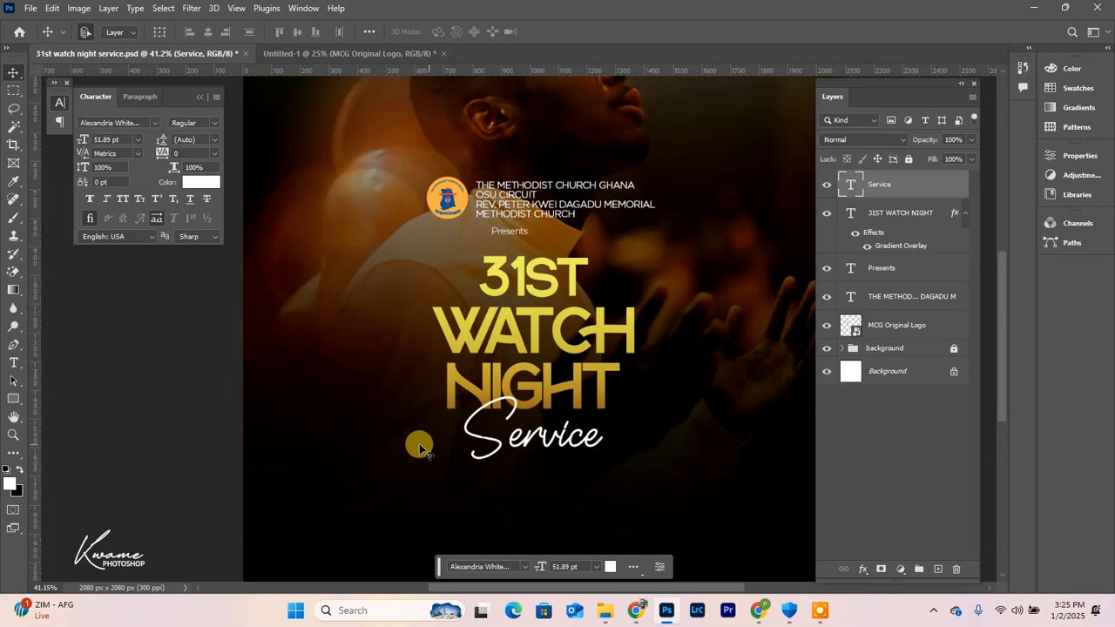
# - Start a new text layer below "Service" in Nexa Extra Light at 15 pt
pyautogui.click(13, 363)
pyautogui.click(352, 500)
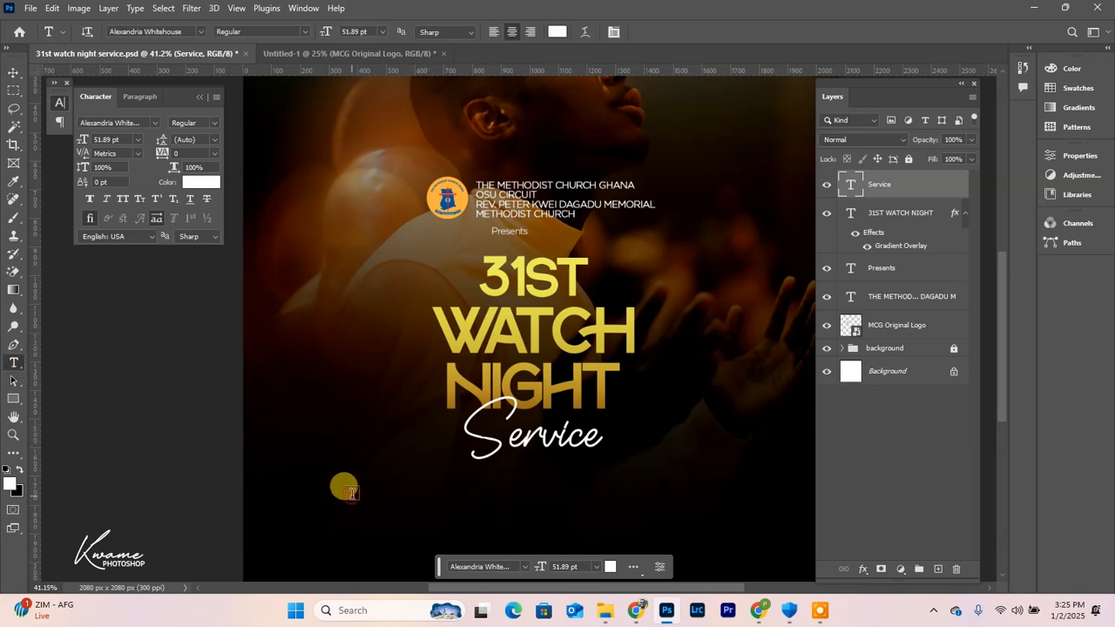
pyautogui.click(182, 26)
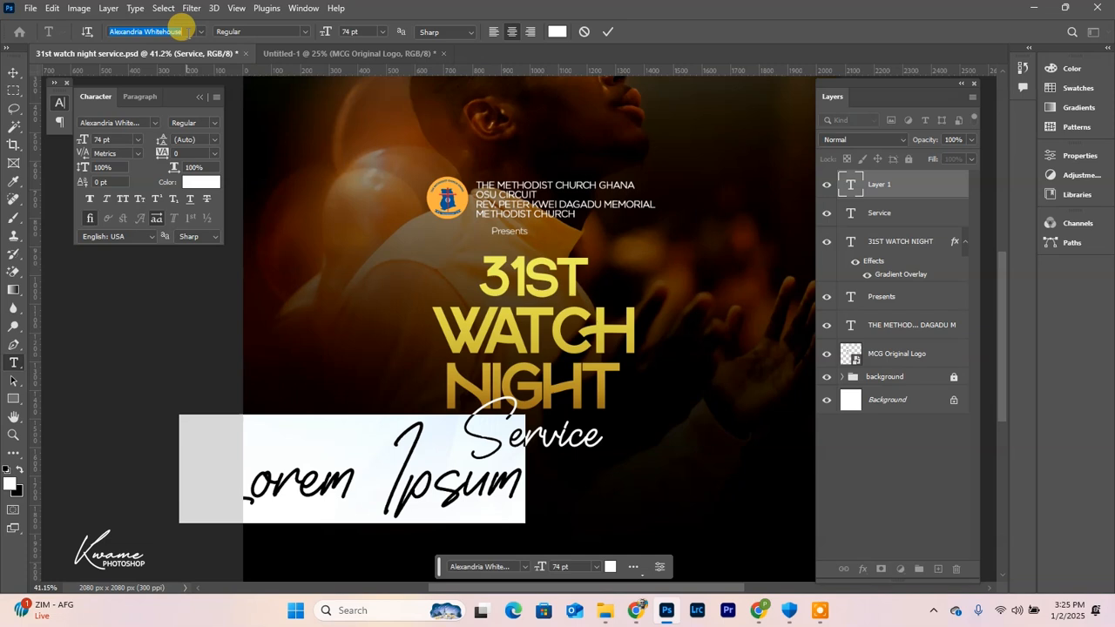
pyautogui.write('Nexa')
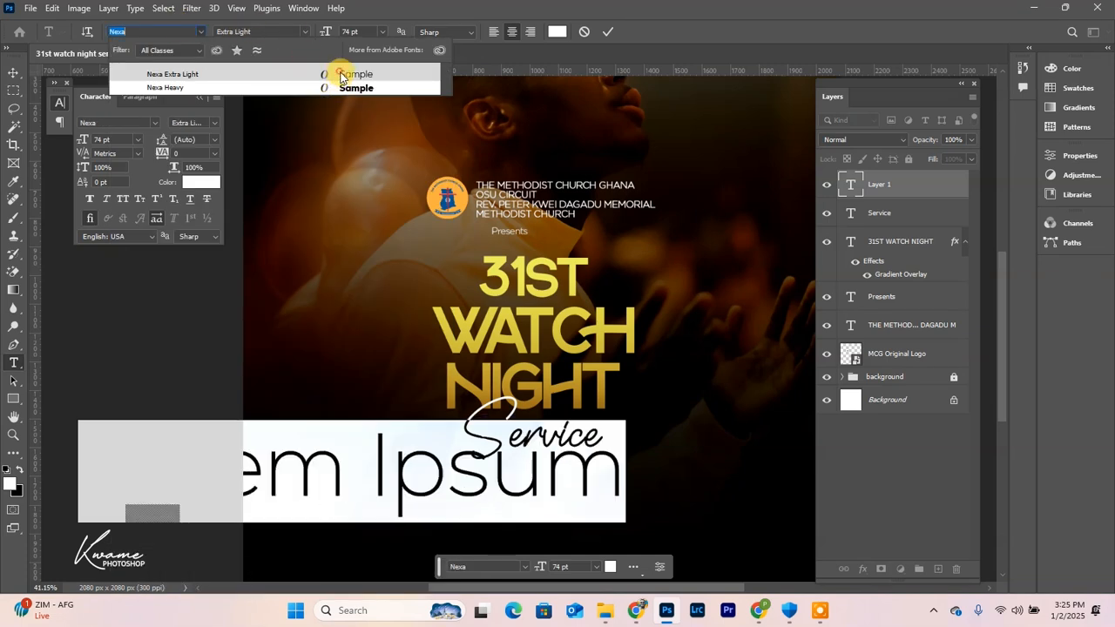
pyautogui.click(341, 77)
pyautogui.moveTo(321, 31); pyautogui.dragTo(286, 33)
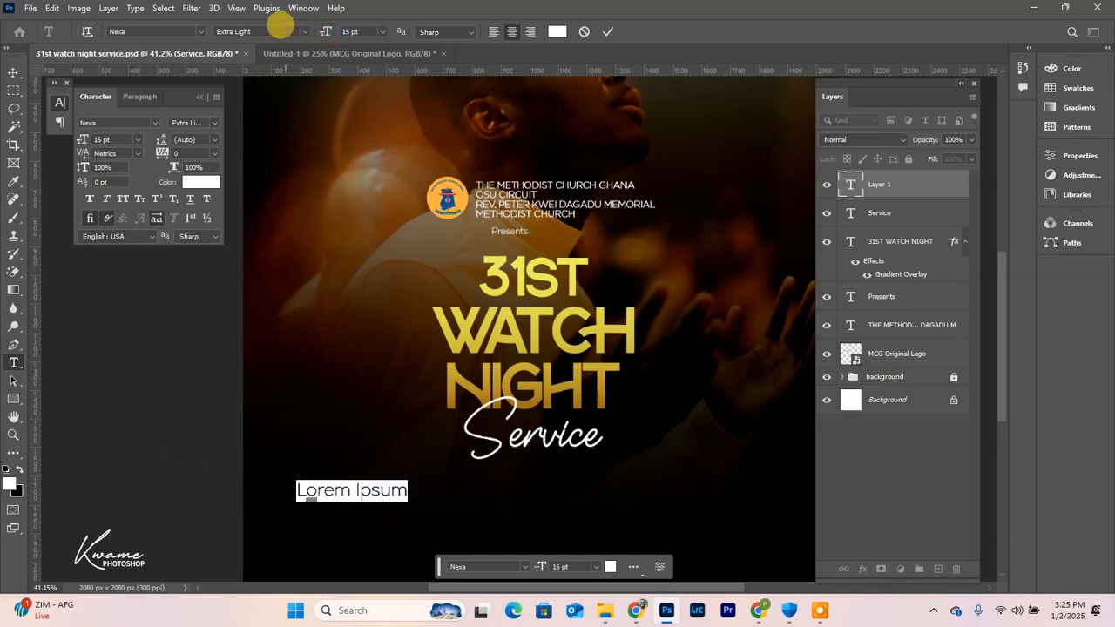
# - Enter "Date: Tuesday" and "31st December, 2024" as two lines in the new text layer
pyautogui.write('Date: T')
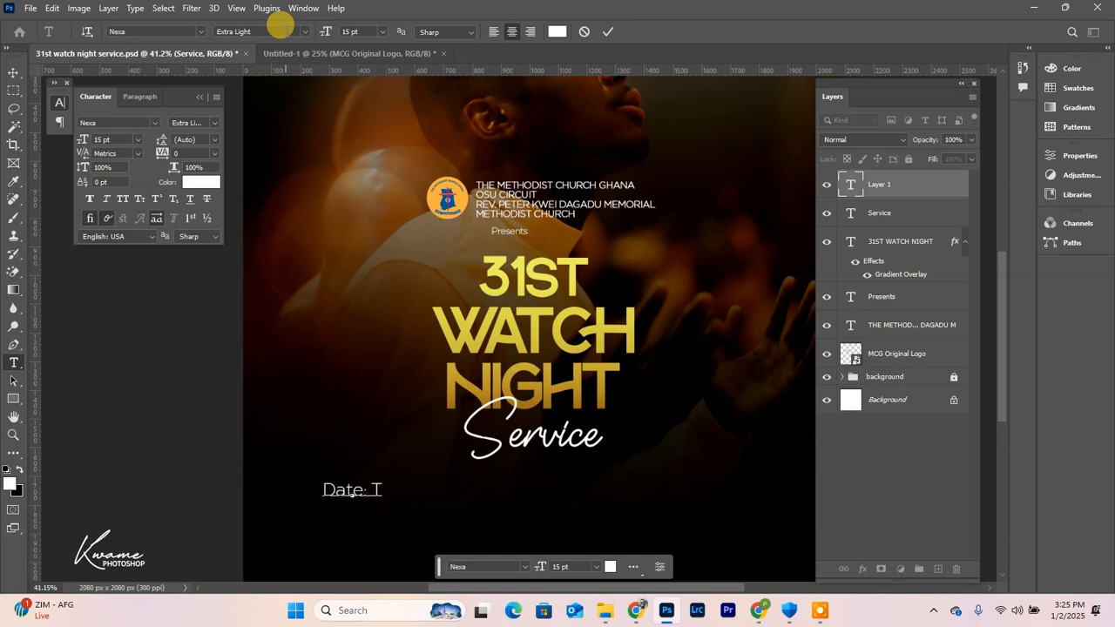
pyautogui.write('uesday')
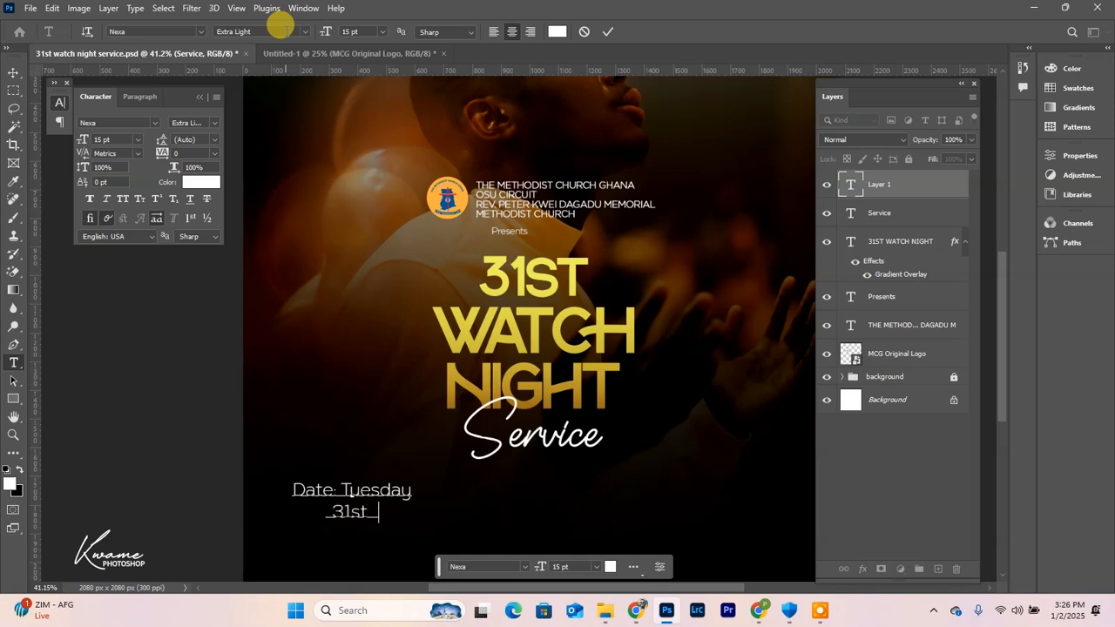
pyautogui.write('ecemb')
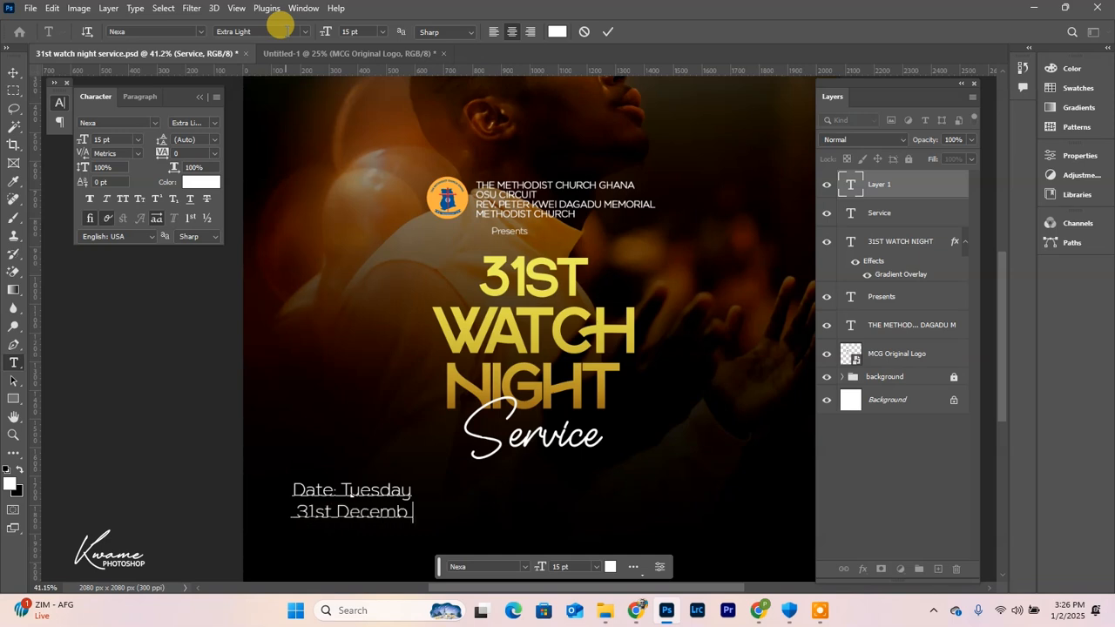
pyautogui.write('er, 29')
pyautogui.press('BackSpace')
pyautogui.write('024')
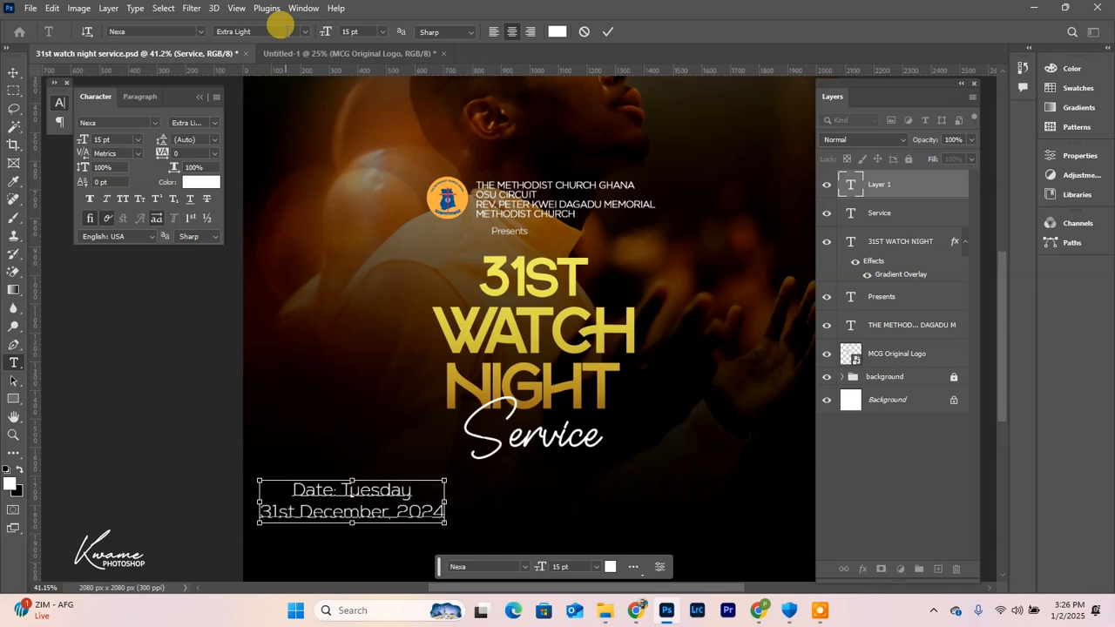
# - Left-align the two date lines and move the block to the flyer's lower left, just below "Service"
pyautogui.hotkey('ctrl', 'a')
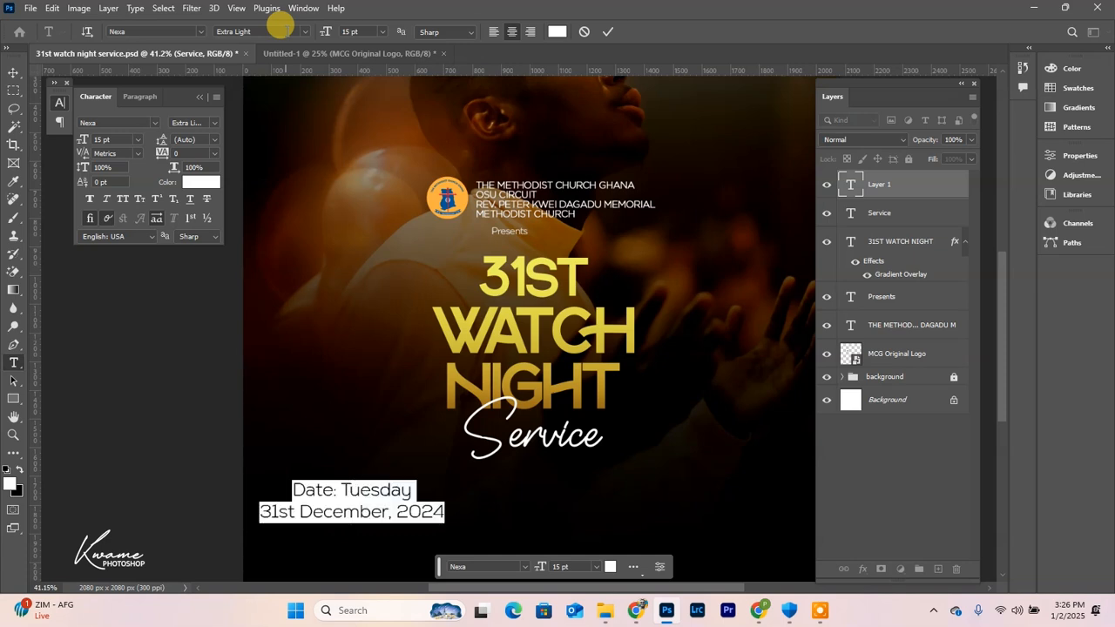
pyautogui.click(494, 32)
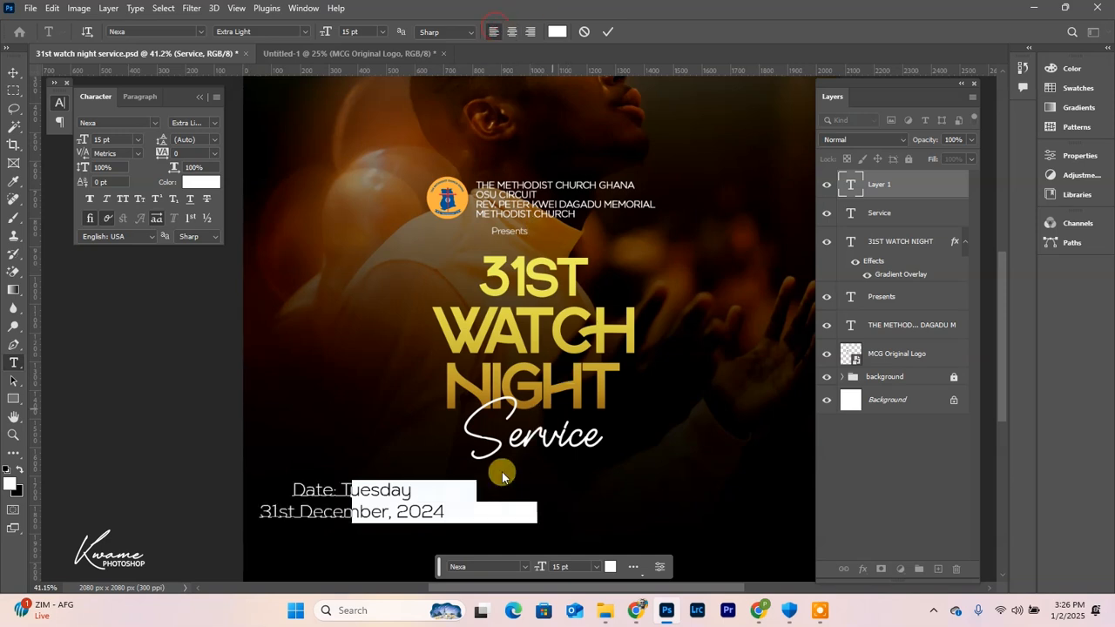
pyautogui.moveTo(406, 534); pyautogui.dragTo(381, 548)
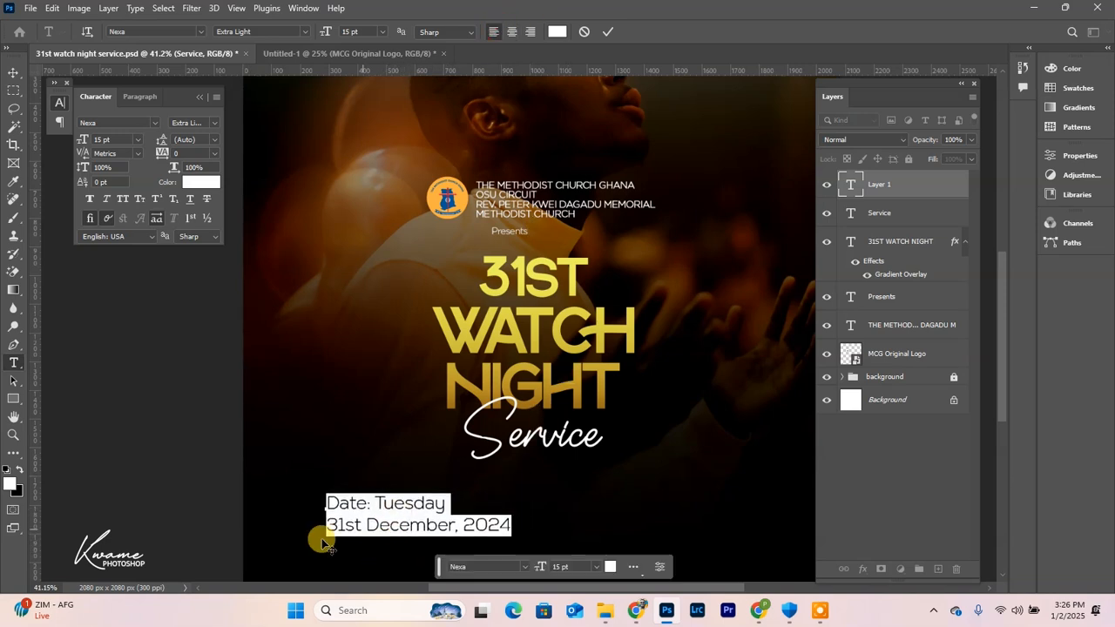
# - Set the "31st December, 2024" line to the Heavy weight and finish editing the text
pyautogui.moveTo(322, 524); pyautogui.dragTo(542, 528)
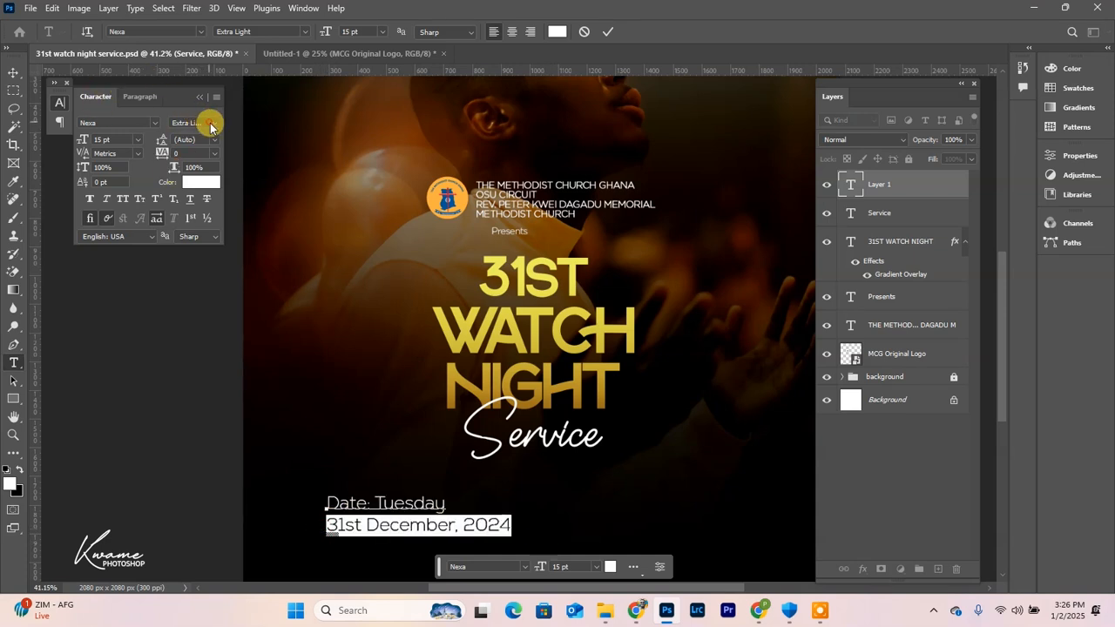
pyautogui.click(209, 128)
pyautogui.click(235, 149)
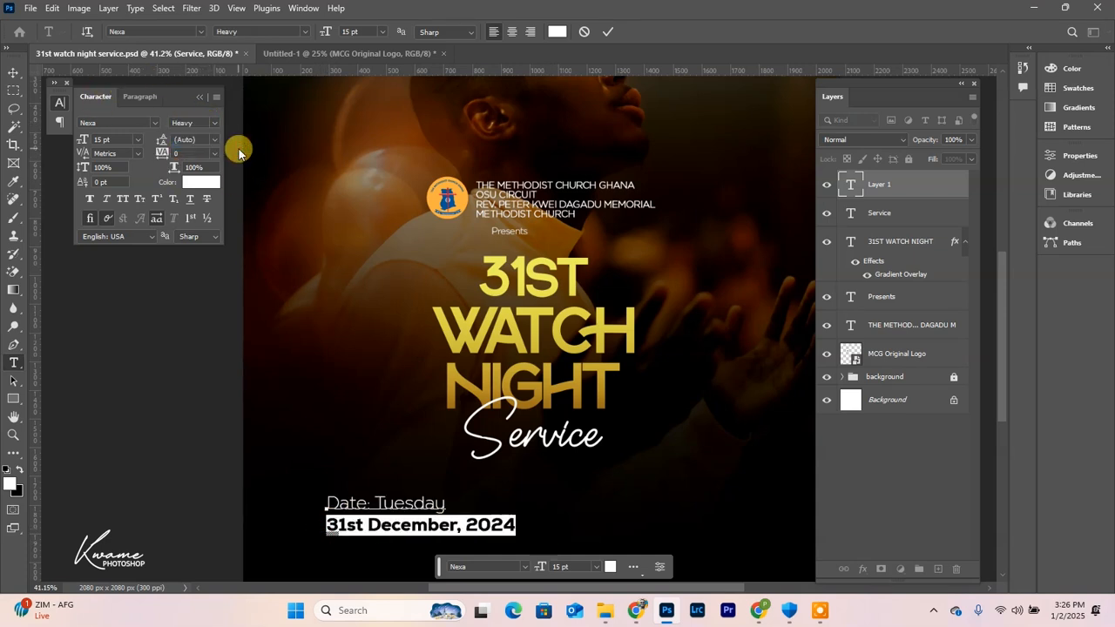
pyautogui.click(13, 71)
# - Change the font of the "Date: Tuesday" line to Gotham Book
pyautogui.scroll(-2, 424, 507)
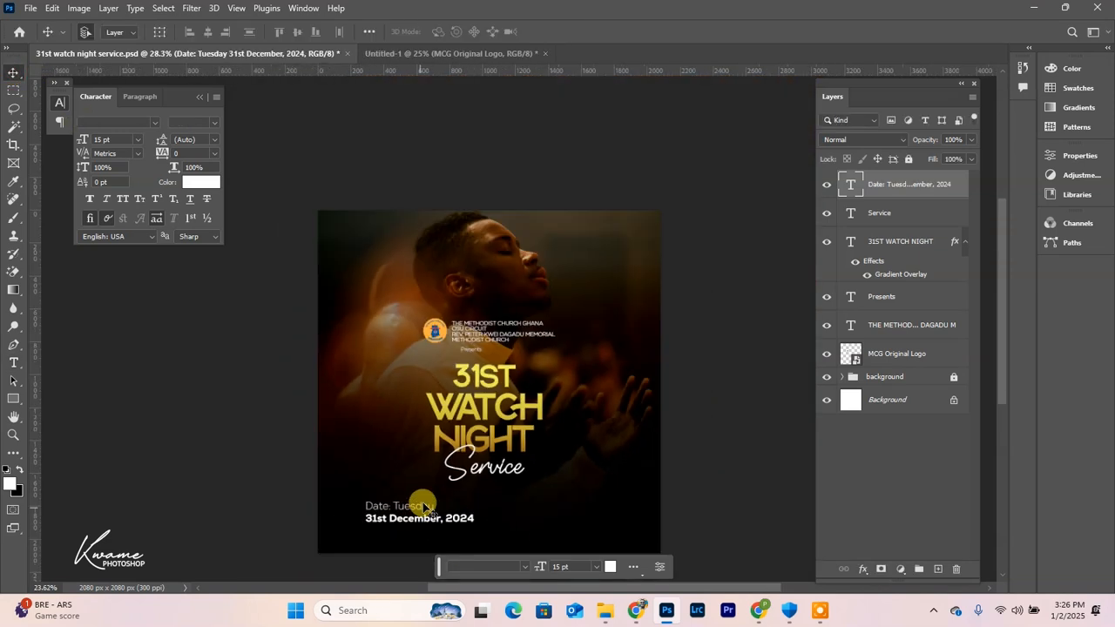
pyautogui.scroll(-2, 424, 507)
pyautogui.scroll(4, 467, 514)
pyautogui.moveTo(497, 495); pyautogui.dragTo(445, 458)
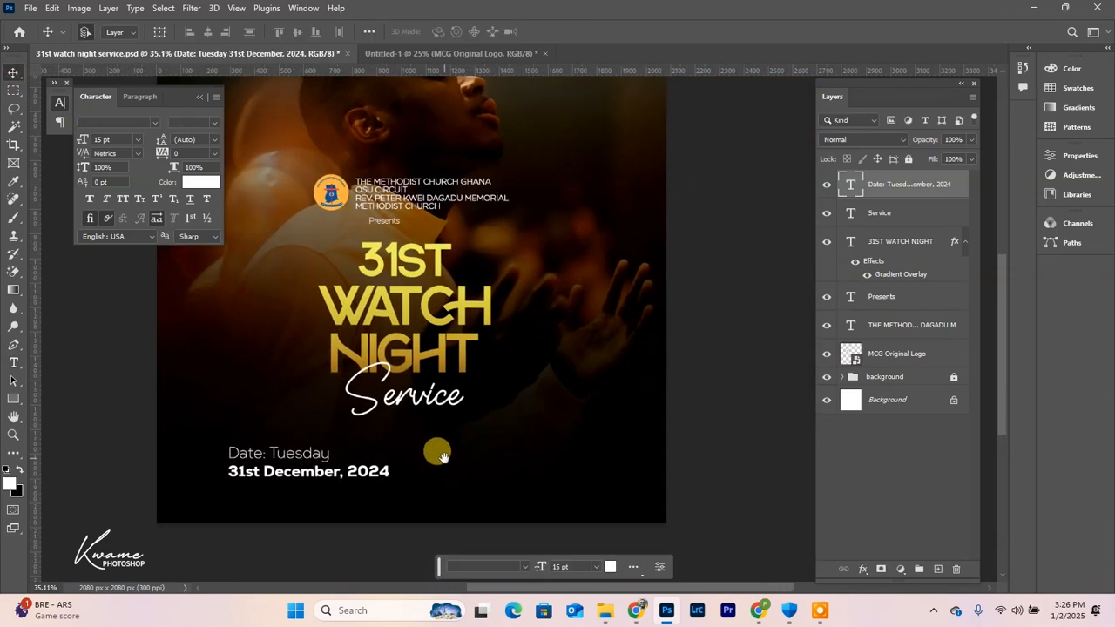
pyautogui.doubleClick(324, 452)
pyautogui.moveTo(332, 454); pyautogui.dragTo(140, 451)
pyautogui.click(162, 30)
pyautogui.write('gotham')
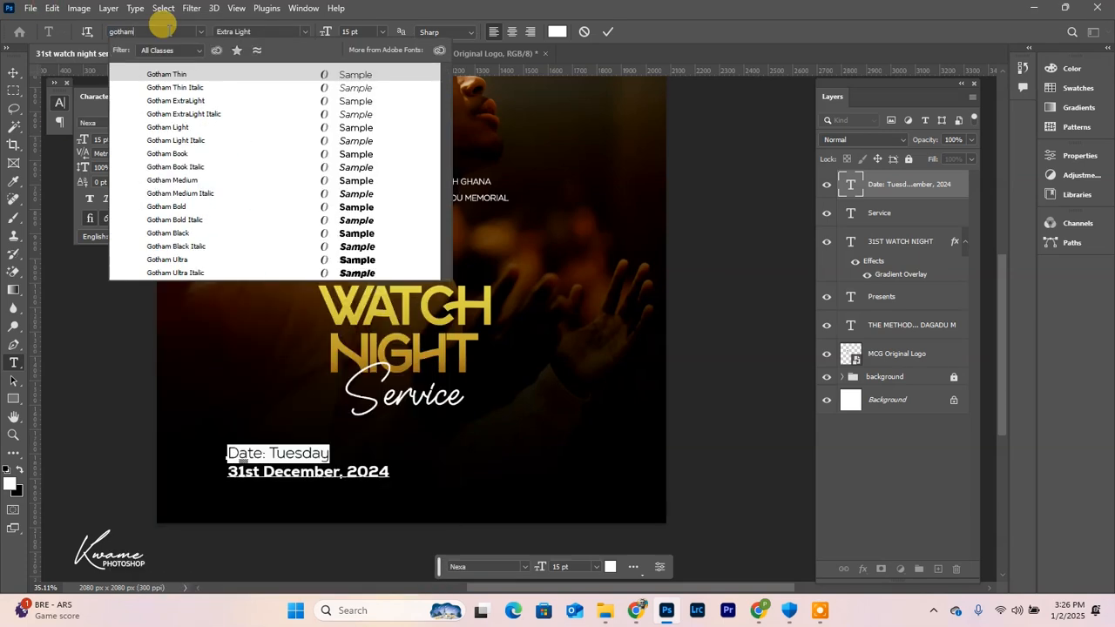
pyautogui.click(379, 159)
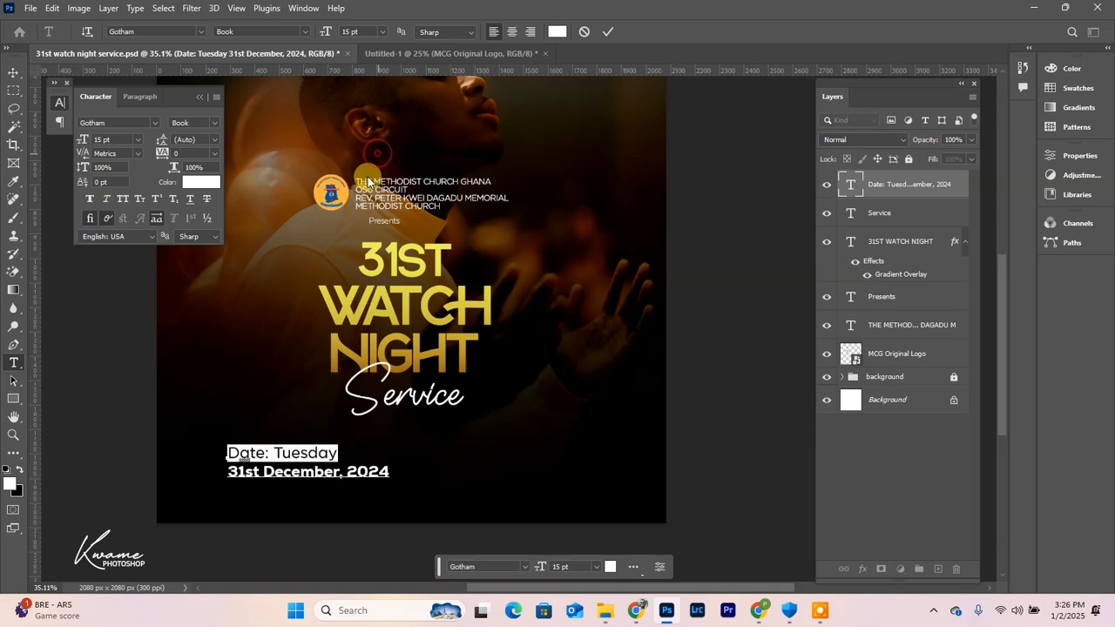
# - Recolour the "Date: Tuesday" line with the yellow-gold #dbd246 sampled from the "31ST WATCH NIGHT" title
pyautogui.click(272, 451)
pyautogui.moveTo(355, 459); pyautogui.dragTo(149, 443)
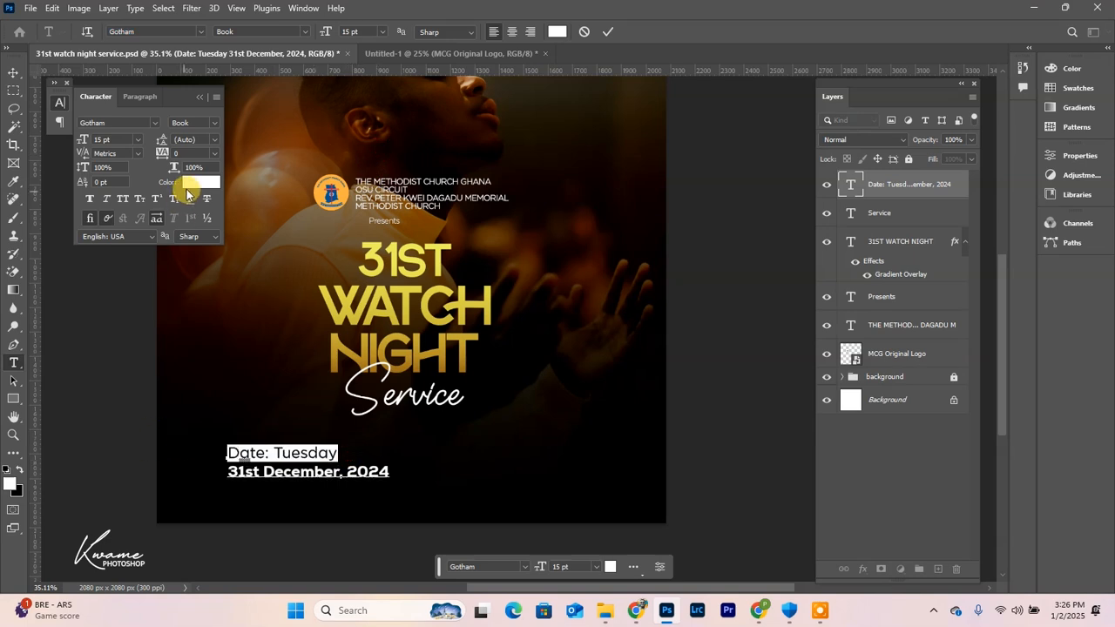
pyautogui.click(198, 181)
pyautogui.click(334, 286)
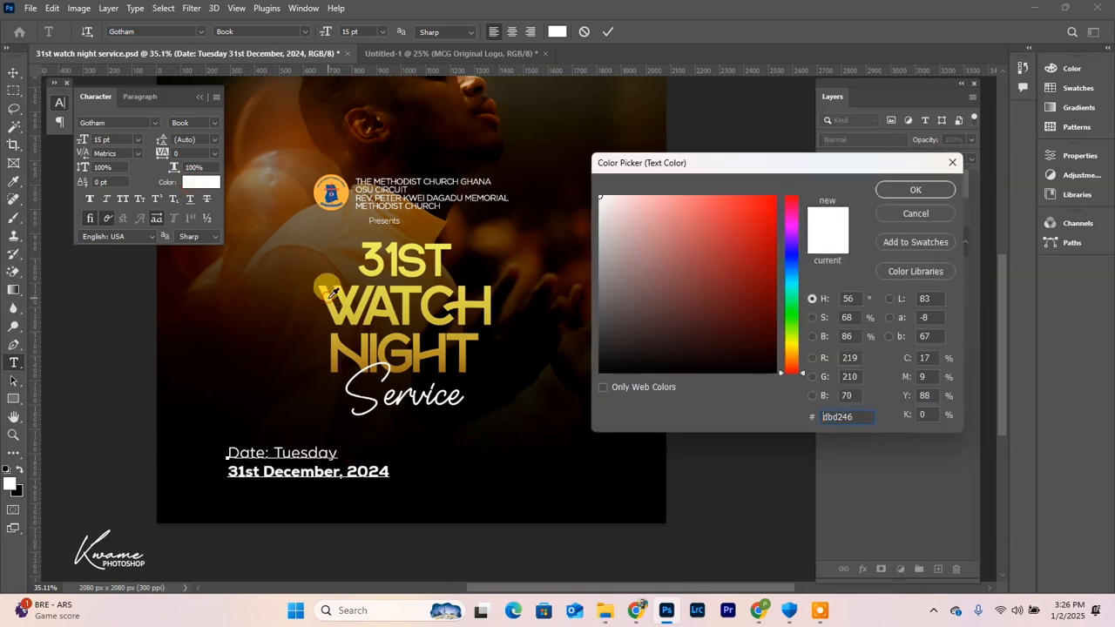
pyautogui.press('Return')
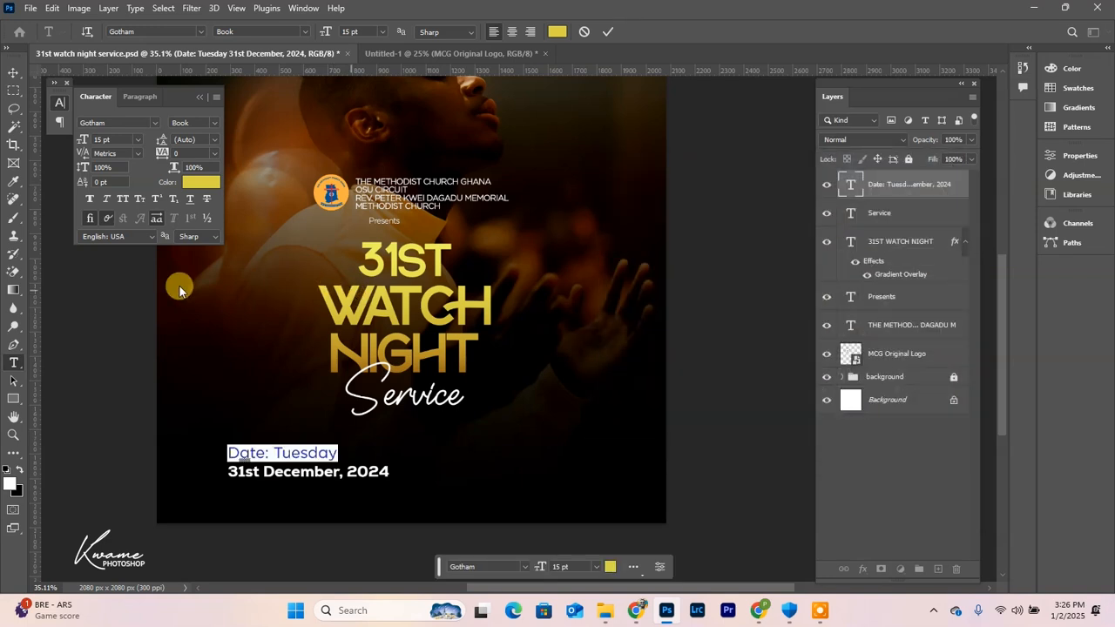
pyautogui.click(14, 72)
# - Scale the date block down to 11.88 pt text and place a duplicate of it beside the original at the same height
pyautogui.moveTo(280, 473); pyautogui.dragTo(277, 471)
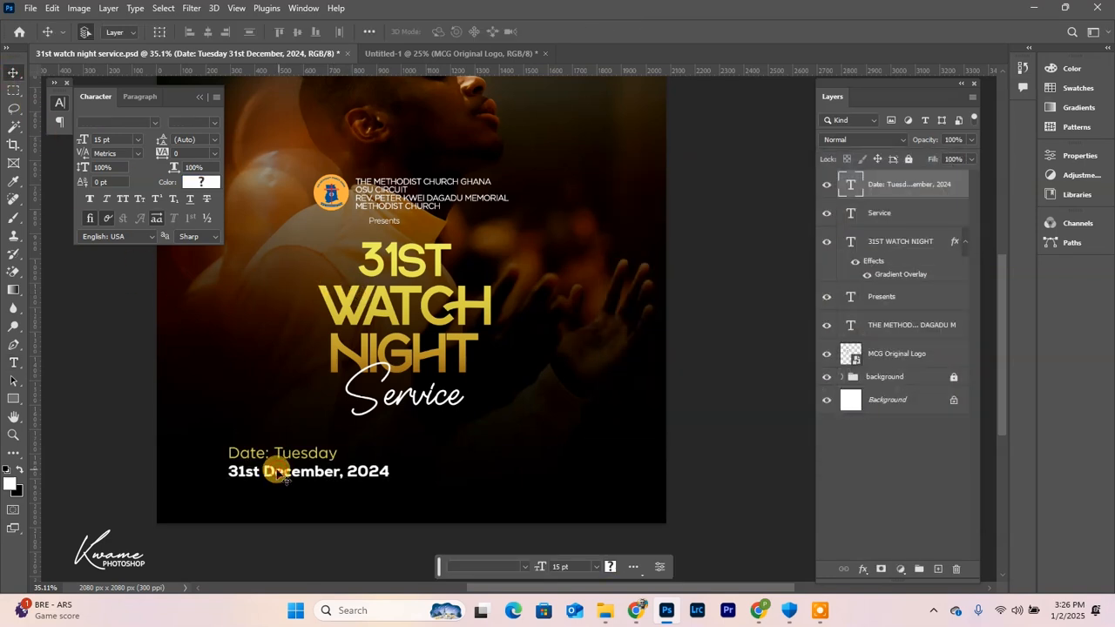
pyautogui.hotkey('ctrl', 't')
pyautogui.moveTo(390, 482); pyautogui.dragTo(416, 459)
pyautogui.press('Return')
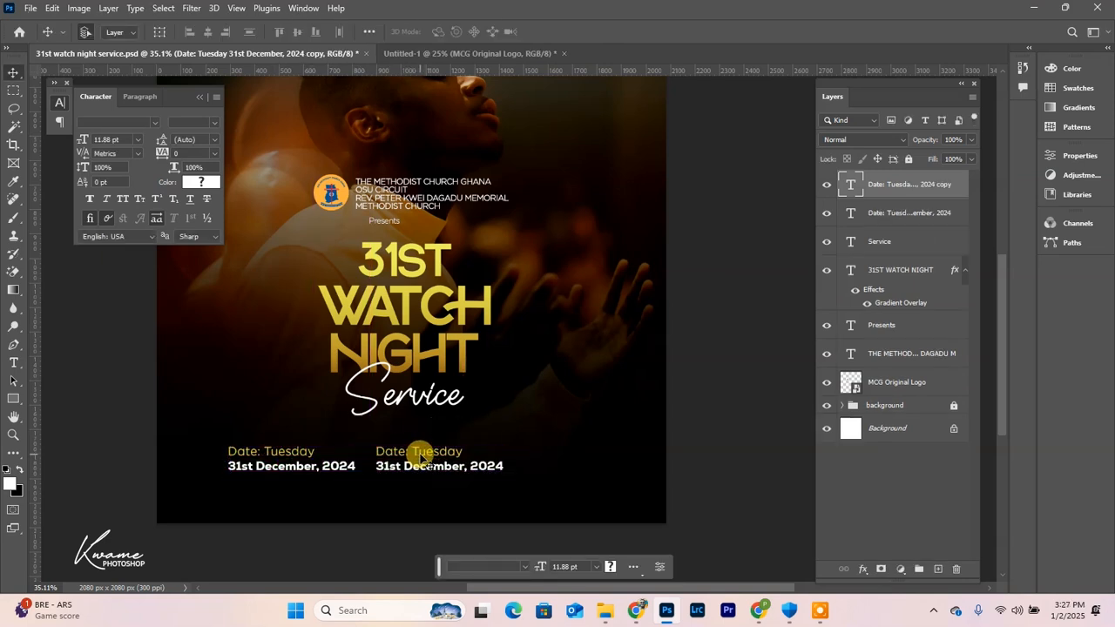
# - Replace the "Date: Tuesday" line in the duplicated block with "Time:", keeping the second line separate
pyautogui.doubleClick(417, 458)
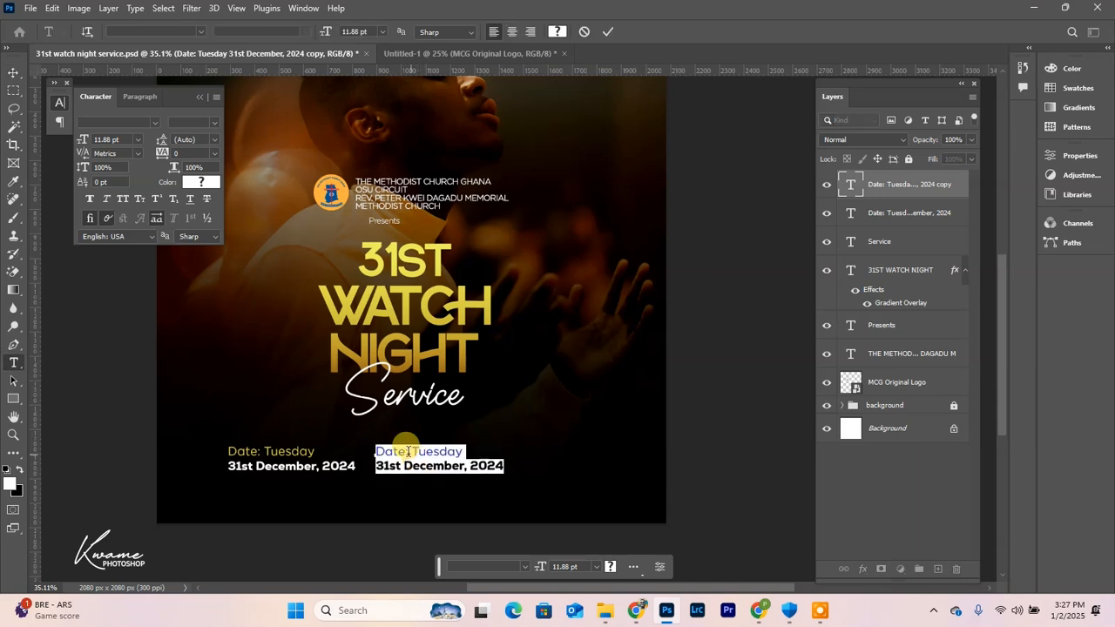
pyautogui.moveTo(408, 454); pyautogui.dragTo(353, 455)
pyautogui.write('Time:')
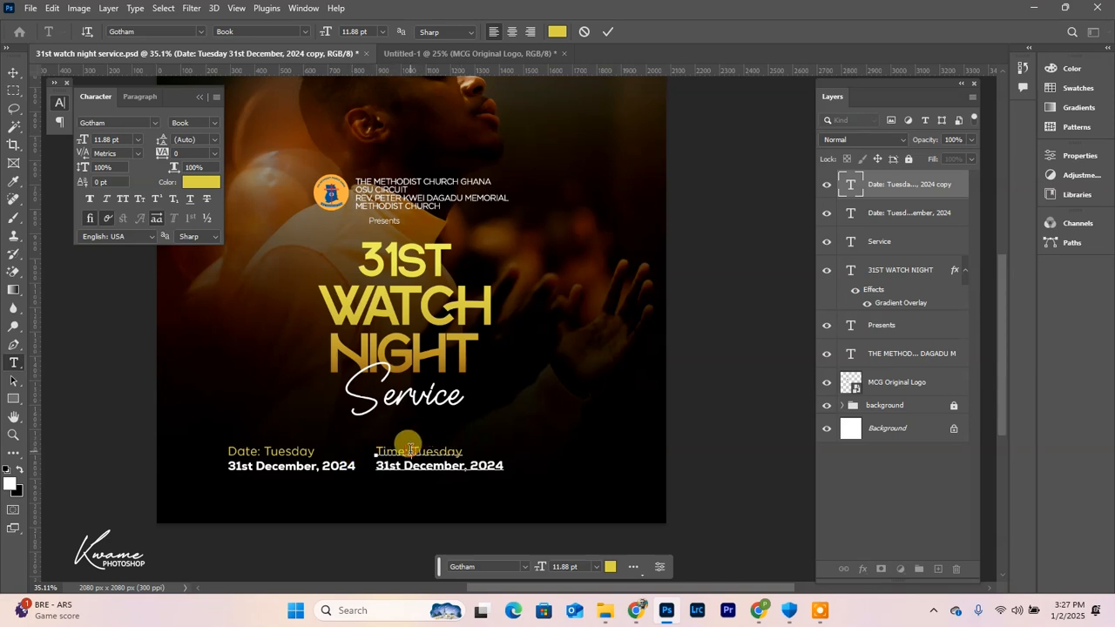
pyautogui.moveTo(410, 451); pyautogui.dragTo(509, 466)
pyautogui.press('BackSpace')
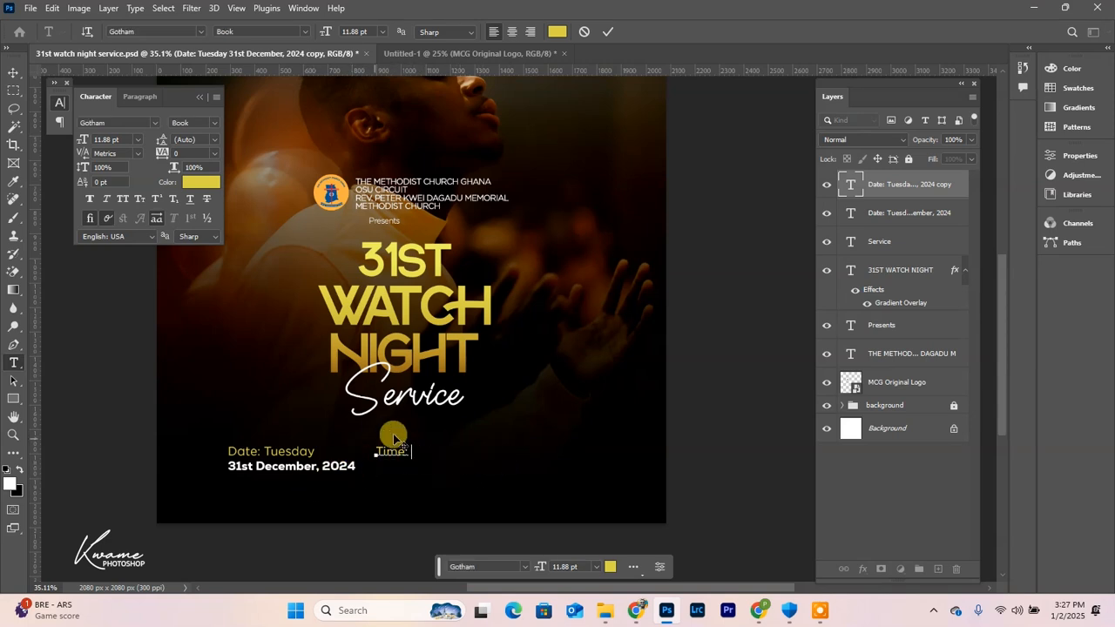
pyautogui.hotkey('ctrl', 'z')
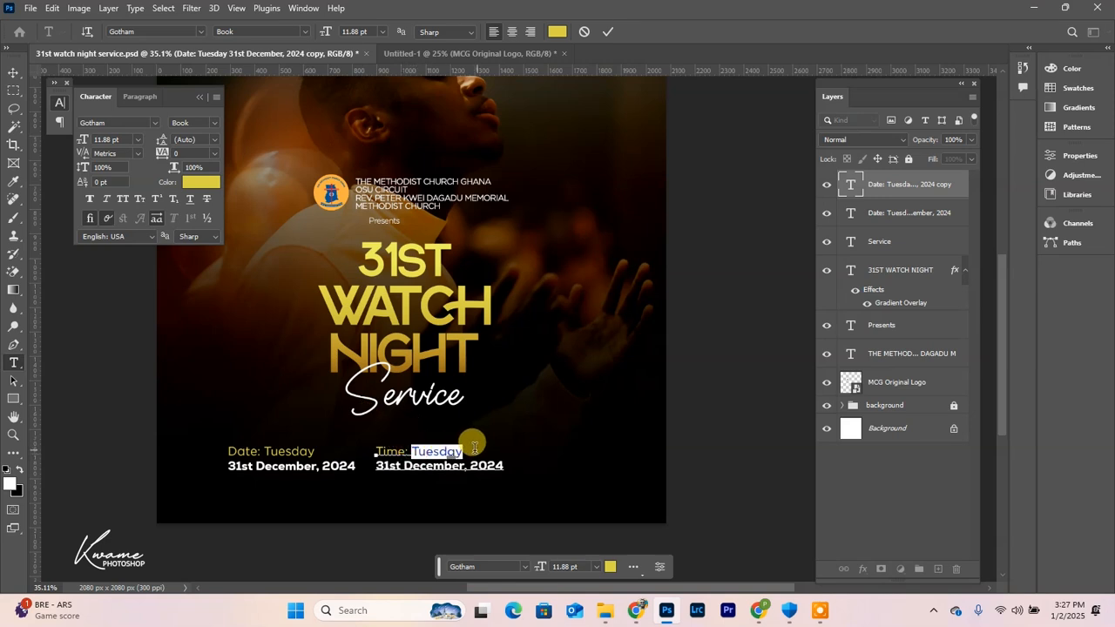
pyautogui.press('BackSpace')
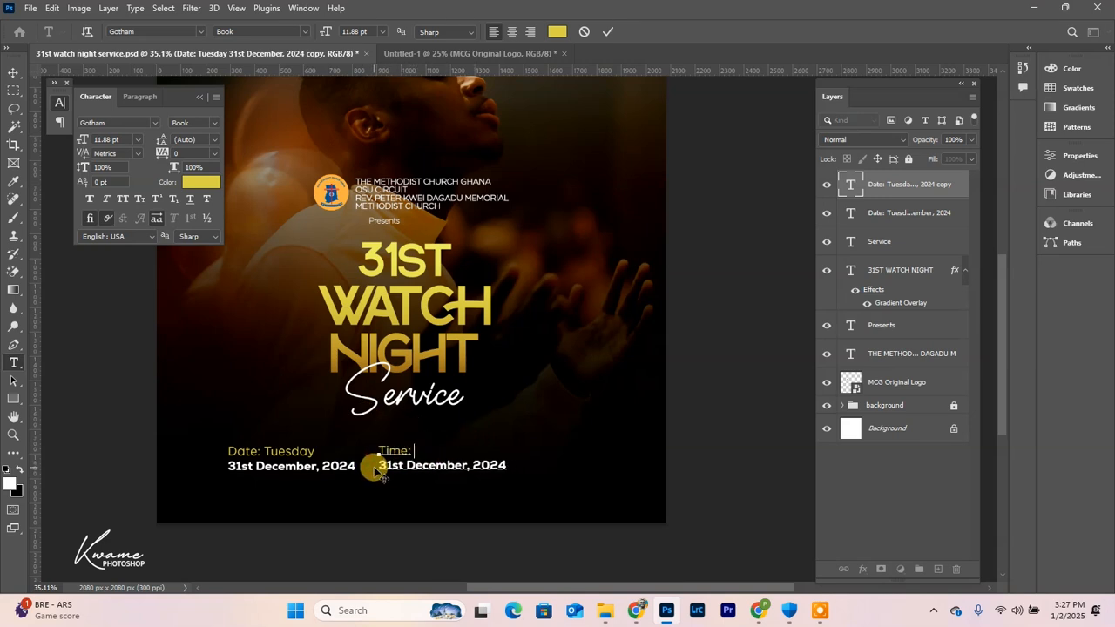
# - Replace the date under "Time:" with "8:00pm" and finish editing the text
pyautogui.moveTo(377, 462); pyautogui.dragTo(555, 468)
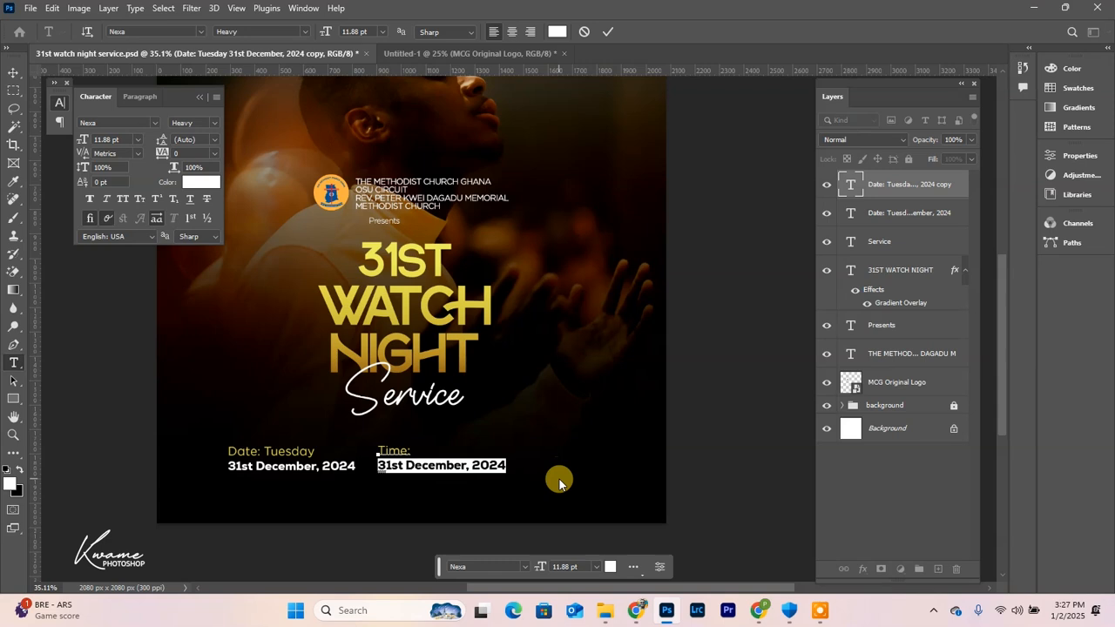
pyautogui.write('8:00pm')
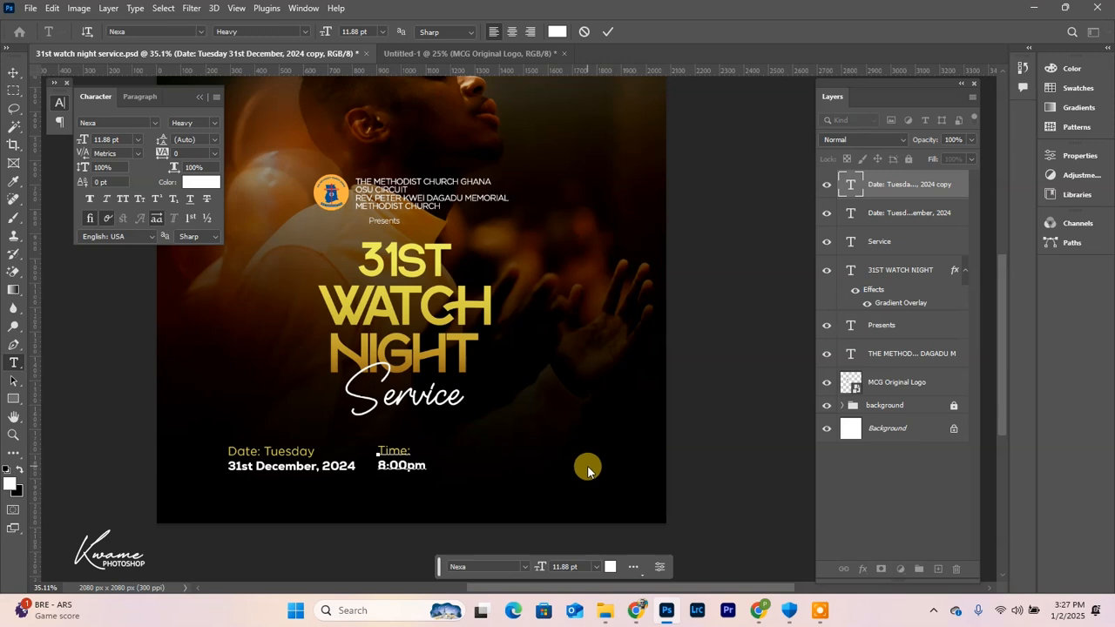
pyautogui.click(13, 71)
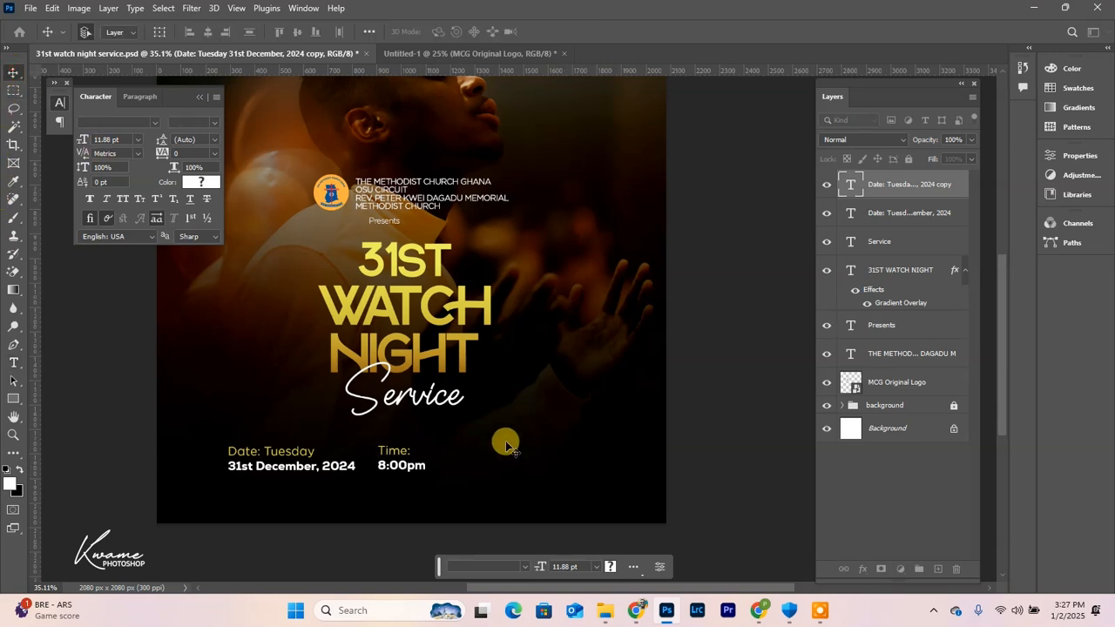
# - Duplicate the time block to its right and change the copy's heading to "Venue:"
pyautogui.moveTo(411, 467); pyautogui.dragTo(504, 469)
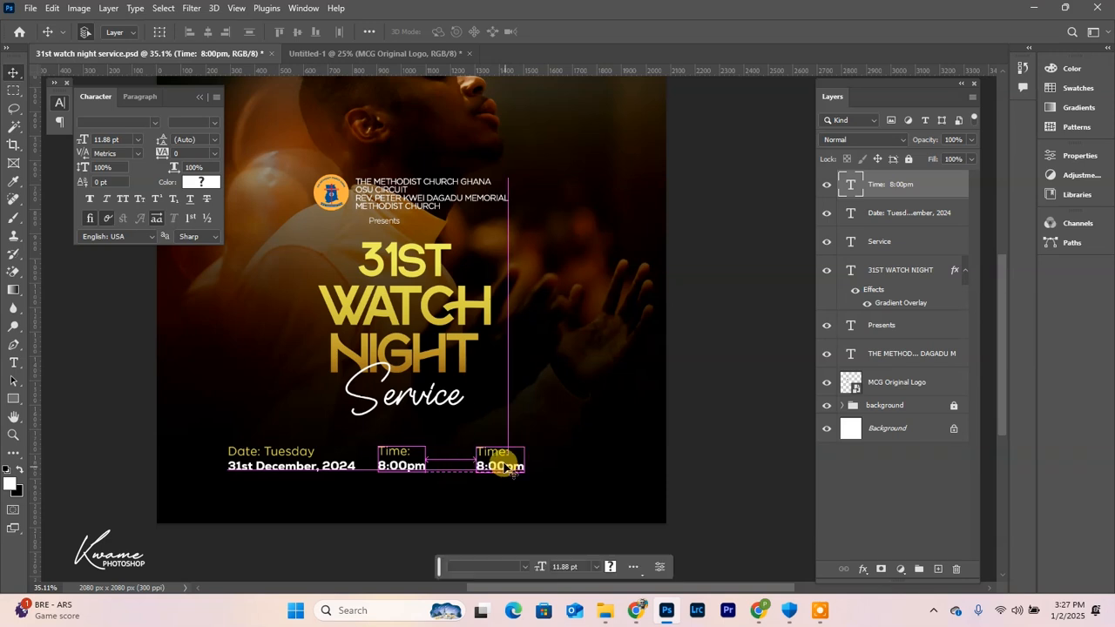
pyautogui.doubleClick(500, 454)
pyautogui.moveTo(507, 452); pyautogui.dragTo(458, 453)
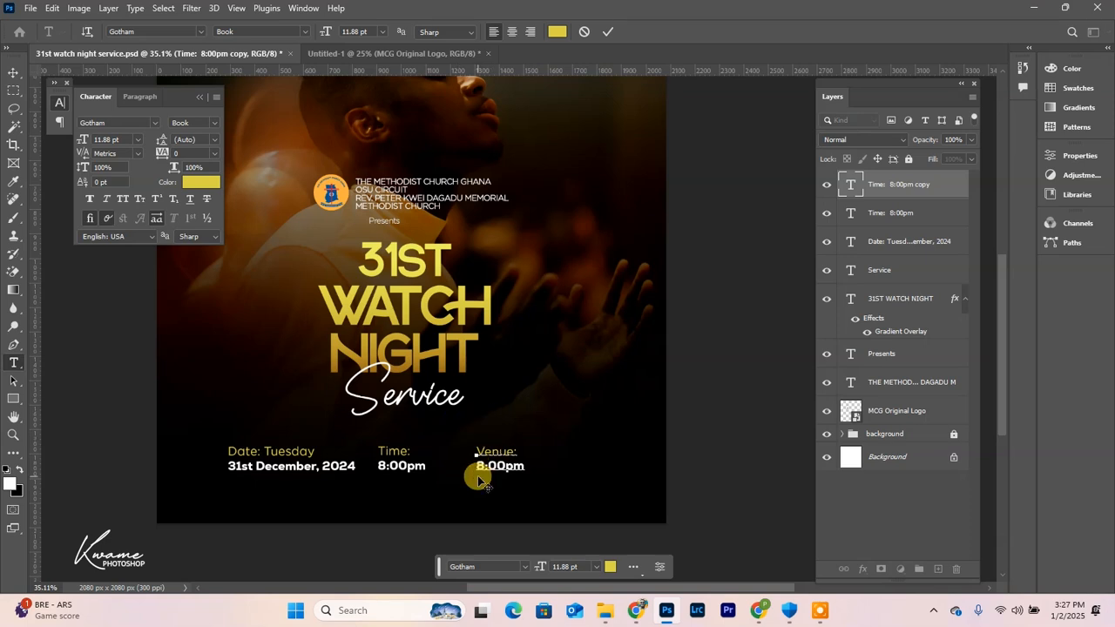
# - Replace the "8:00pm" line under "Venue:" with "@ RPK DAGADU" and finish editing the text
pyautogui.moveTo(475, 465); pyautogui.dragTo(524, 467)
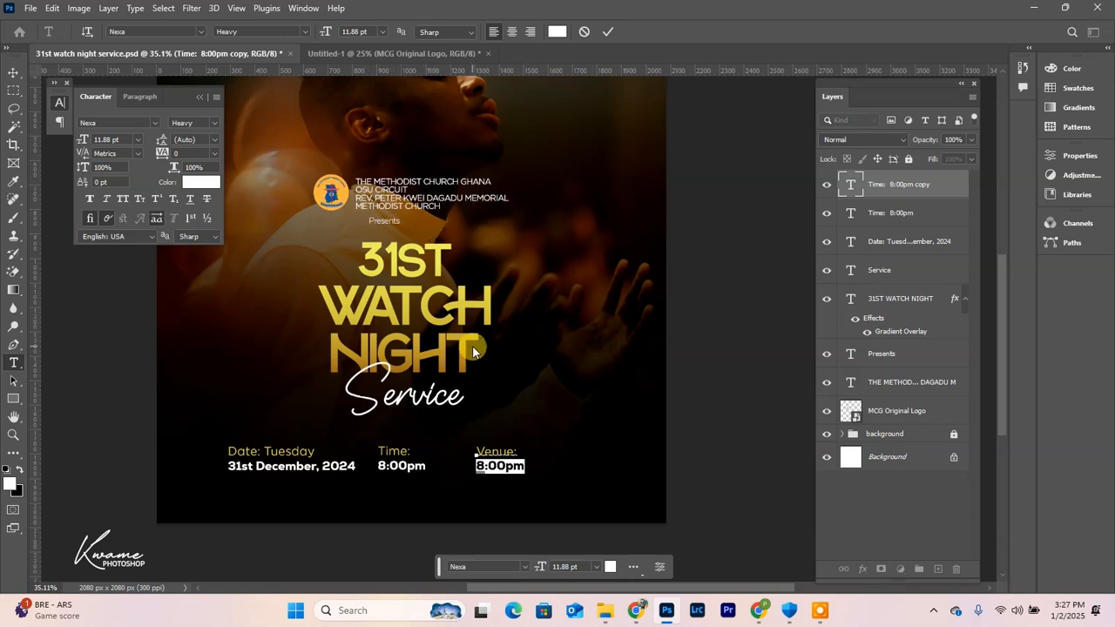
pyautogui.write('@')
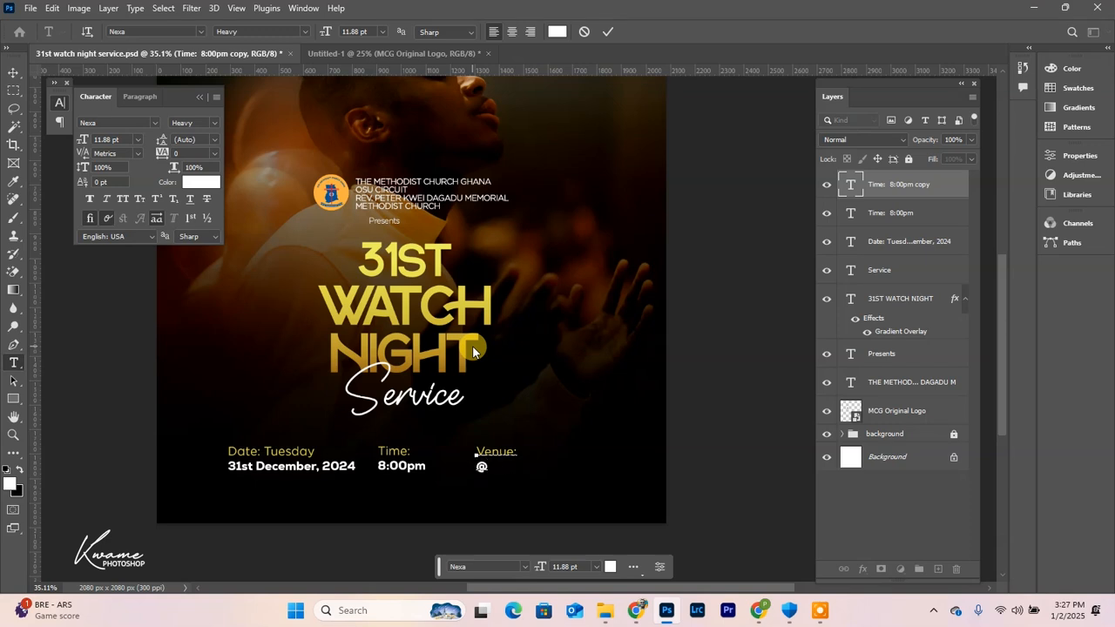
pyautogui.write(' RP ')
pyautogui.write('KDMMC')
pyautogui.press('BackSpace')
pyautogui.press('BackSpace')
pyautogui.press('BackSpace')
pyautogui.press('BackSpace')
pyautogui.write('DAH')
pyautogui.press('BackSpace')
pyautogui.write('GADU')
pyautogui.scroll(1, 62, 17)
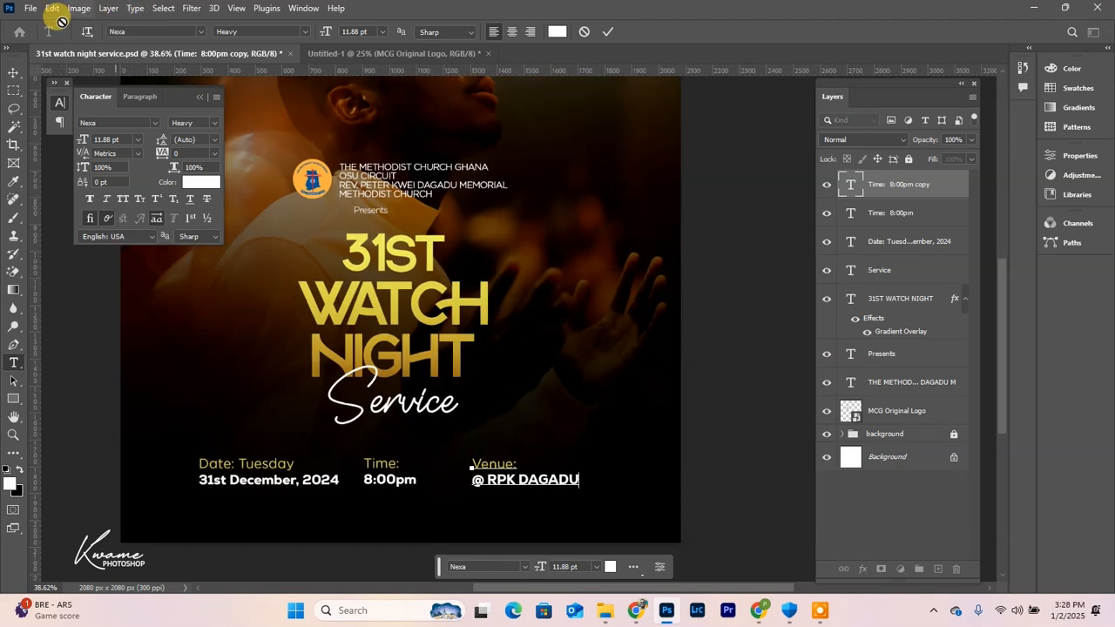
pyautogui.click(13, 73)
# - Draw a white vertical divider about 4 × 150 px between the date and time blocks, and copy it between the time and venue blocks
pyautogui.scroll(4, 366, 519)
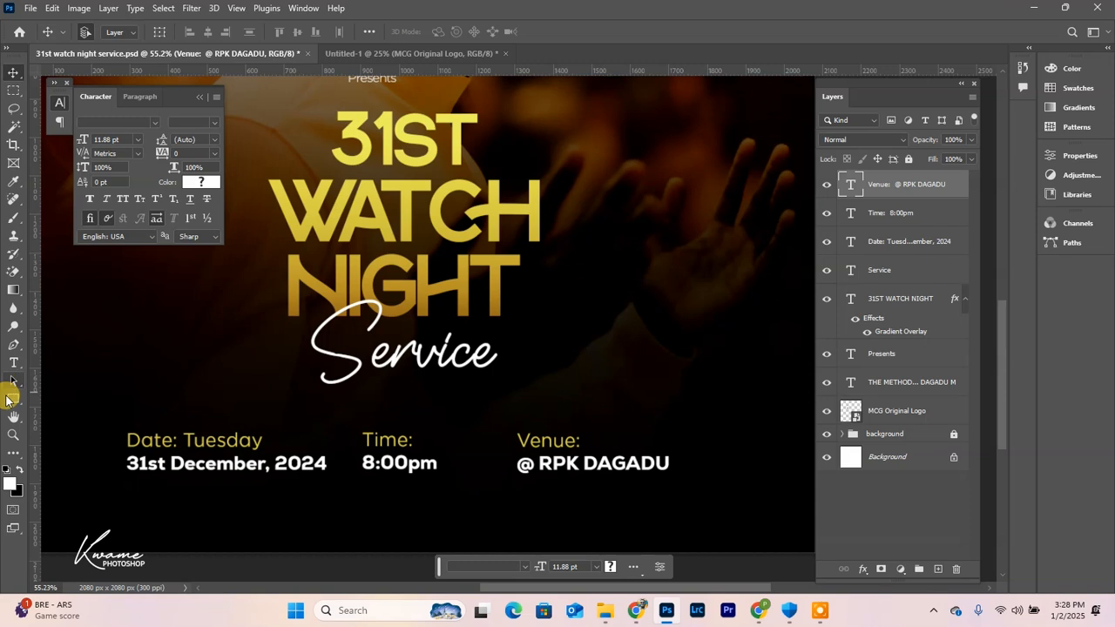
pyautogui.click(10, 398)
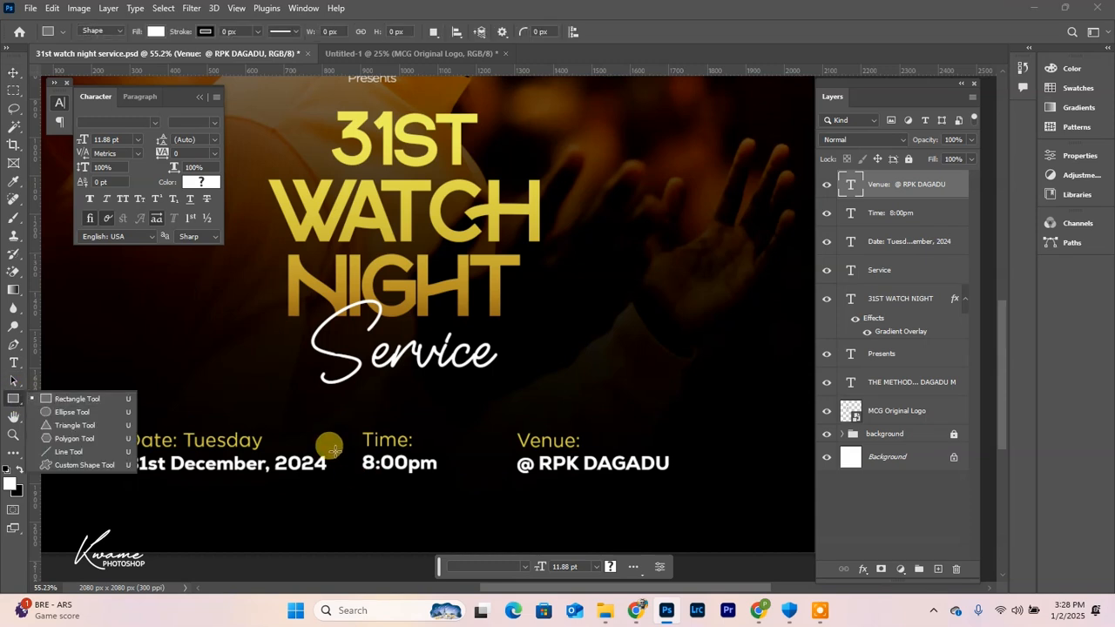
pyautogui.moveTo(340, 421); pyautogui.dragTo(339, 476)
pyautogui.click(13, 73)
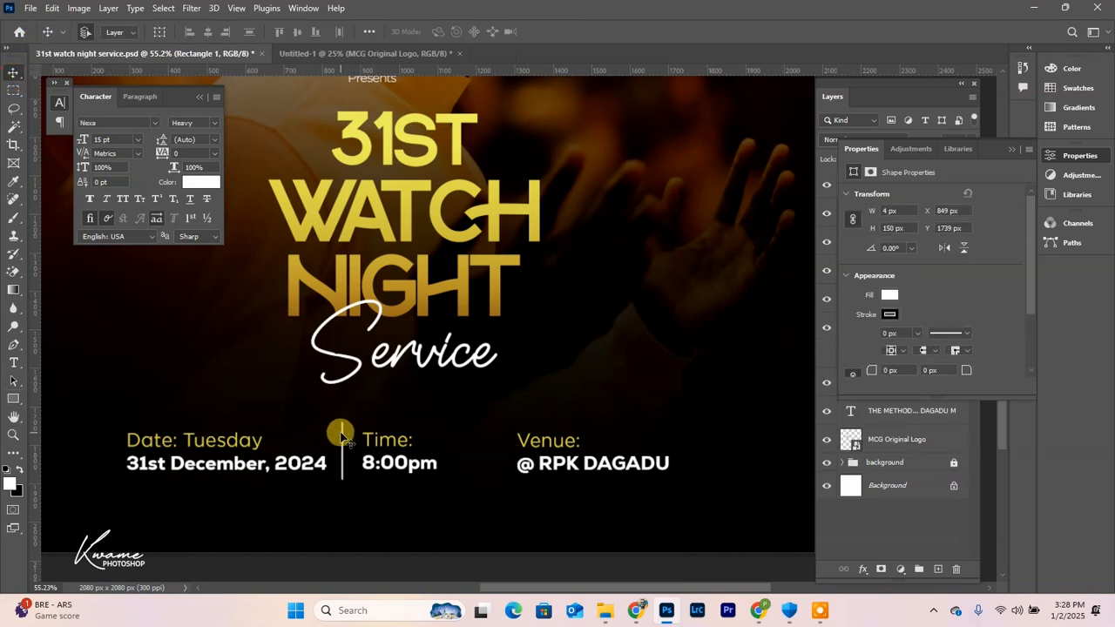
pyautogui.moveTo(345, 445); pyautogui.dragTo(488, 441)
# - Centre-align the "Time: 8:00pm" text and position the block midway between the two dividers
pyautogui.moveTo(405, 453); pyautogui.dragTo(416, 453)
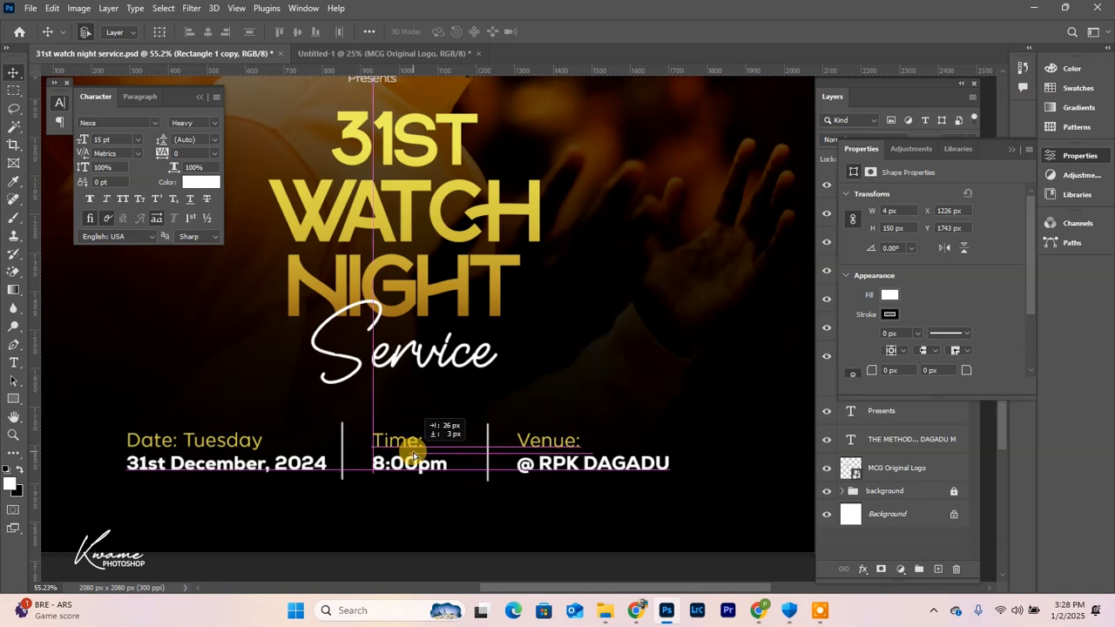
pyautogui.scroll(-5, 491, 454)
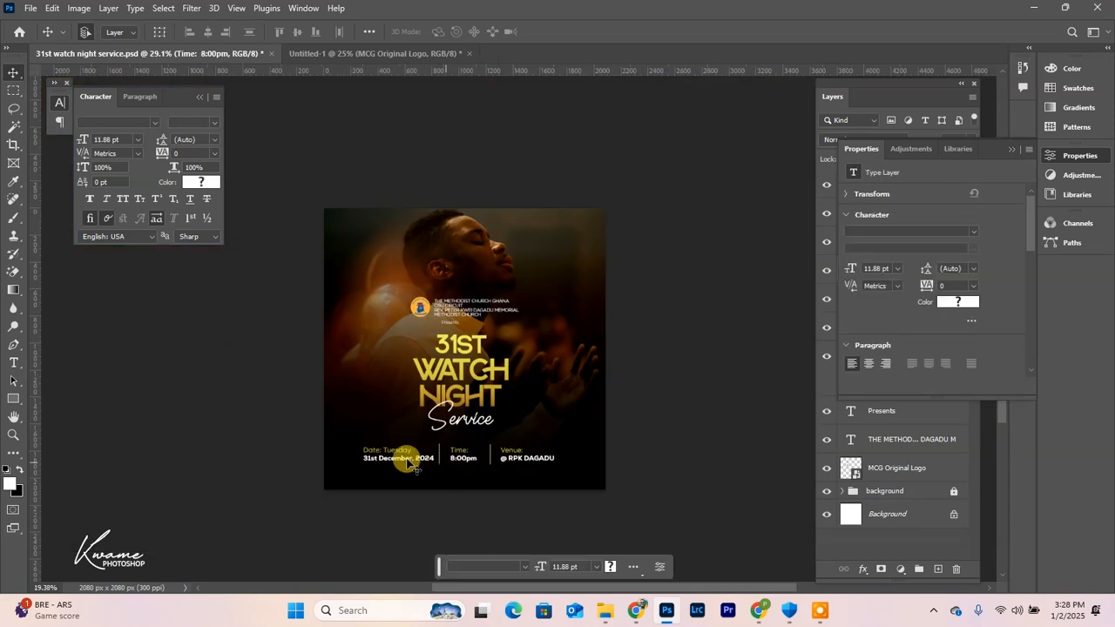
pyautogui.scroll(1, 413, 469)
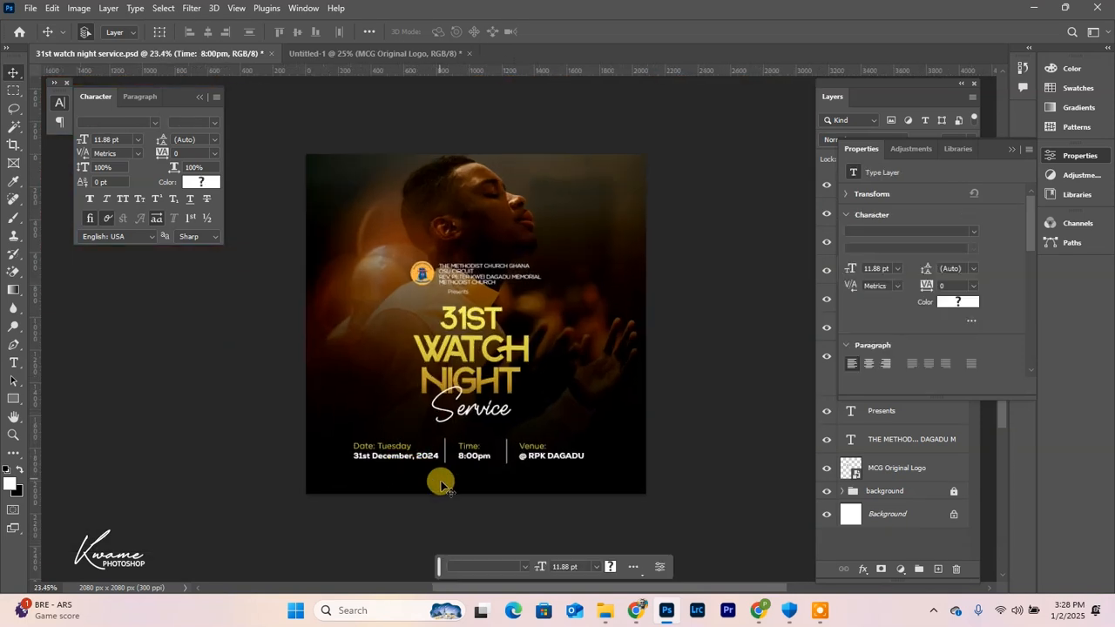
pyautogui.scroll(1, 460, 455)
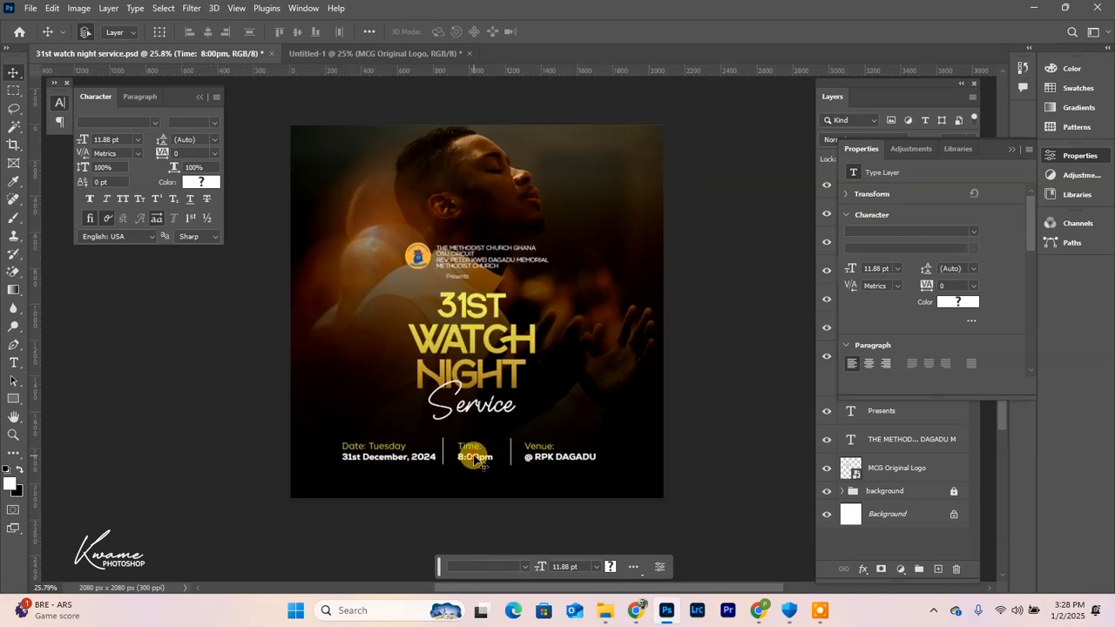
pyautogui.doubleClick(474, 460)
pyautogui.hotkey('ctrl', 'a')
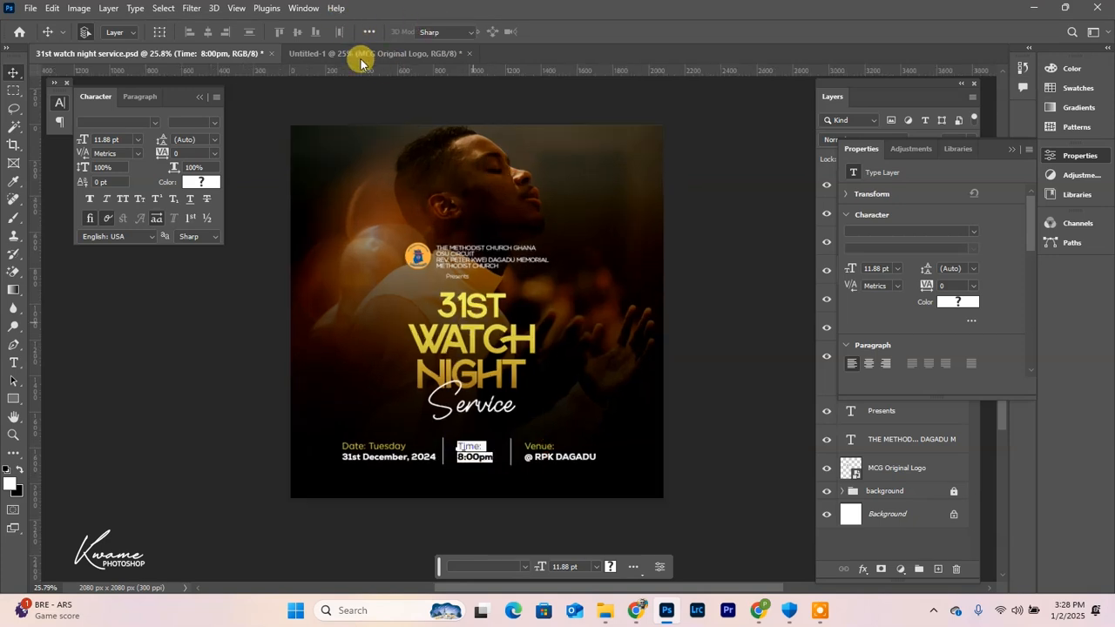
pyautogui.click(511, 32)
pyautogui.click(14, 71)
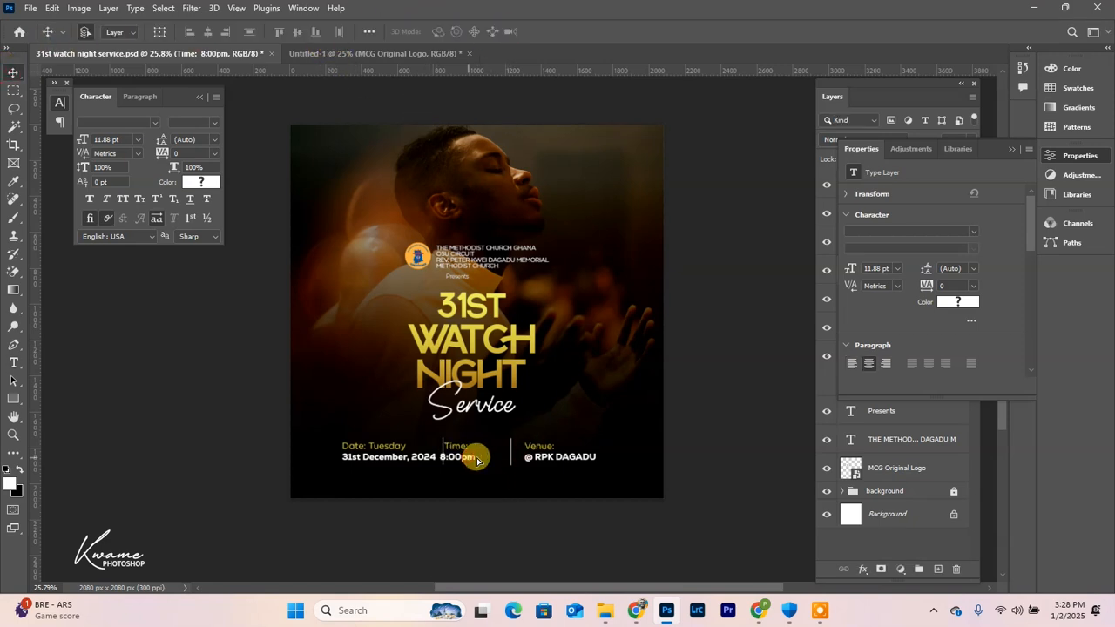
pyautogui.click(532, 459)
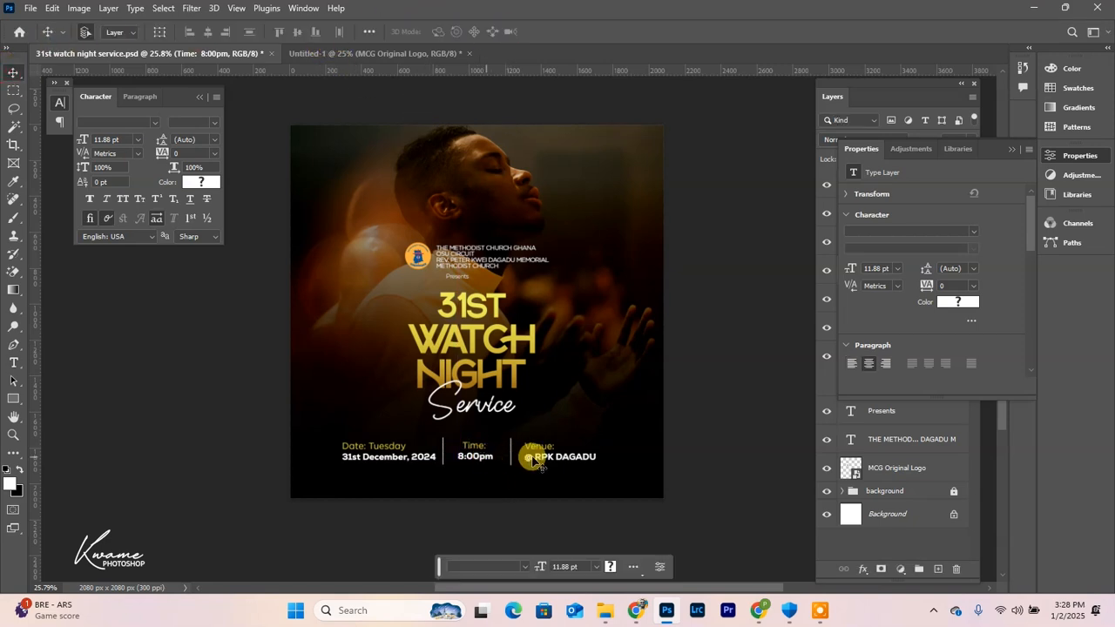
pyautogui.click(1013, 149)
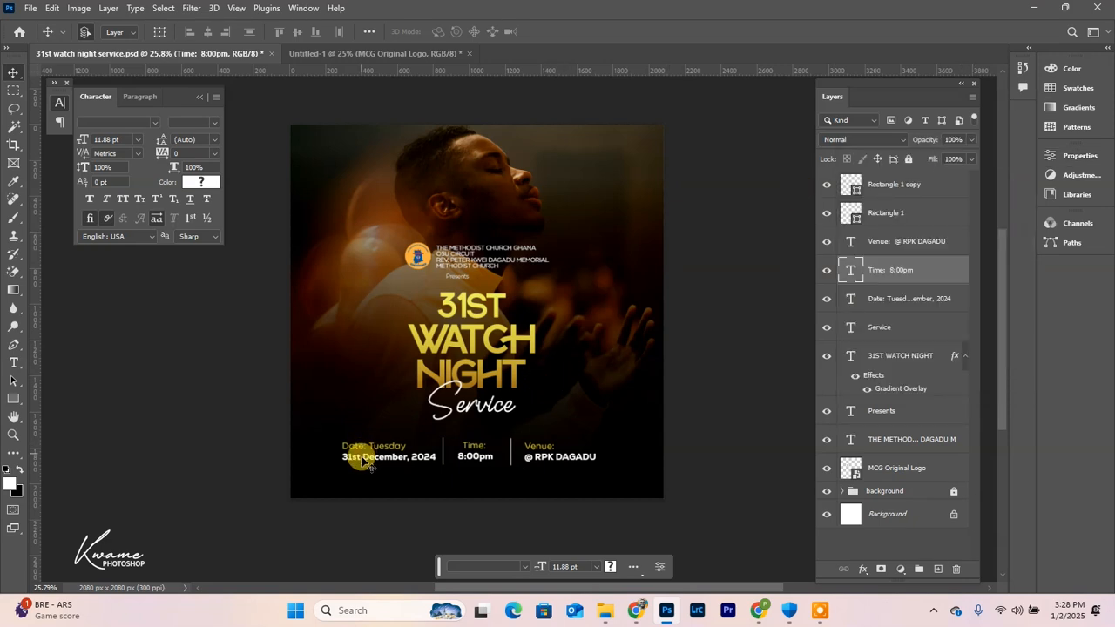
pyautogui.click(338, 473)
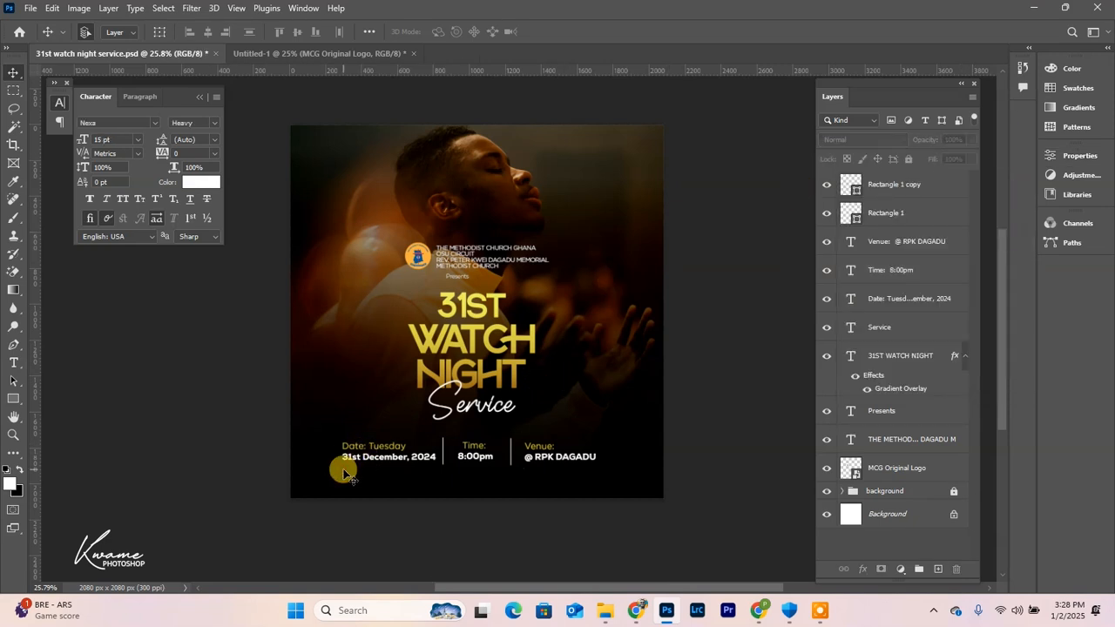
# - Copy the social media icons and handle graphic from the Untitled-1 document into the watch night flyer
pyautogui.click(368, 53)
pyautogui.click(645, 486)
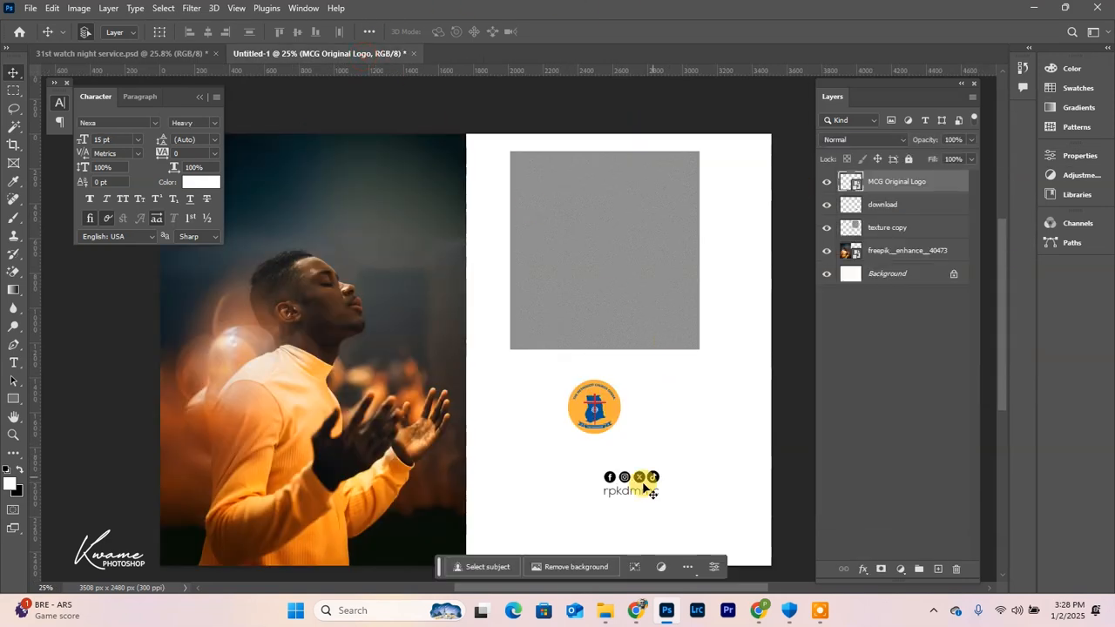
pyautogui.moveTo(649, 490); pyautogui.dragTo(188, 57)
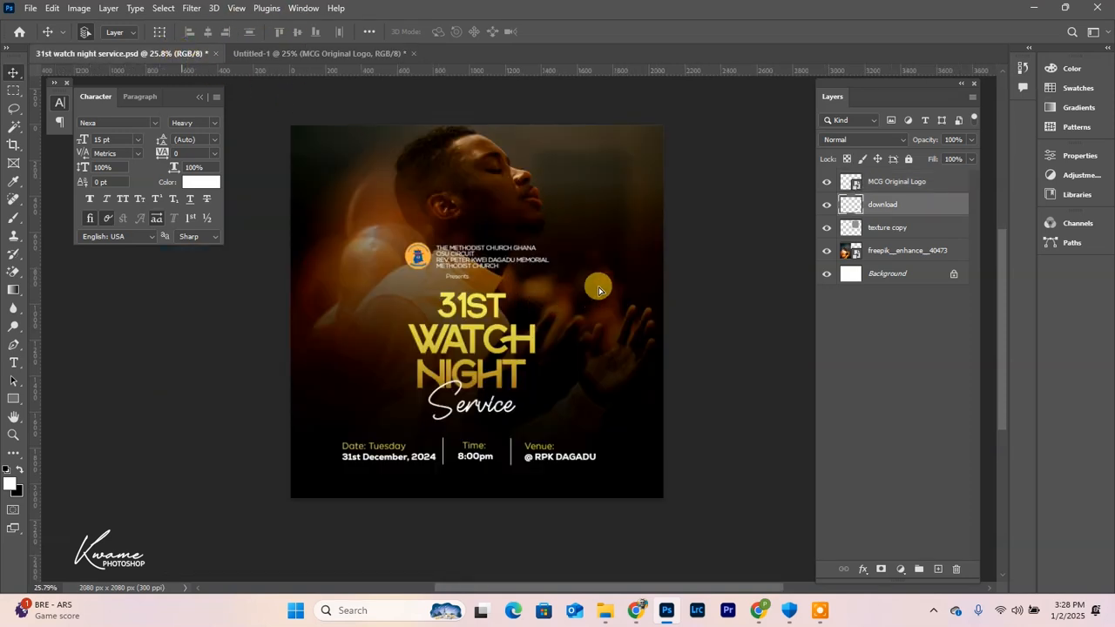
pyautogui.moveTo(598, 290); pyautogui.dragTo(599, 292)
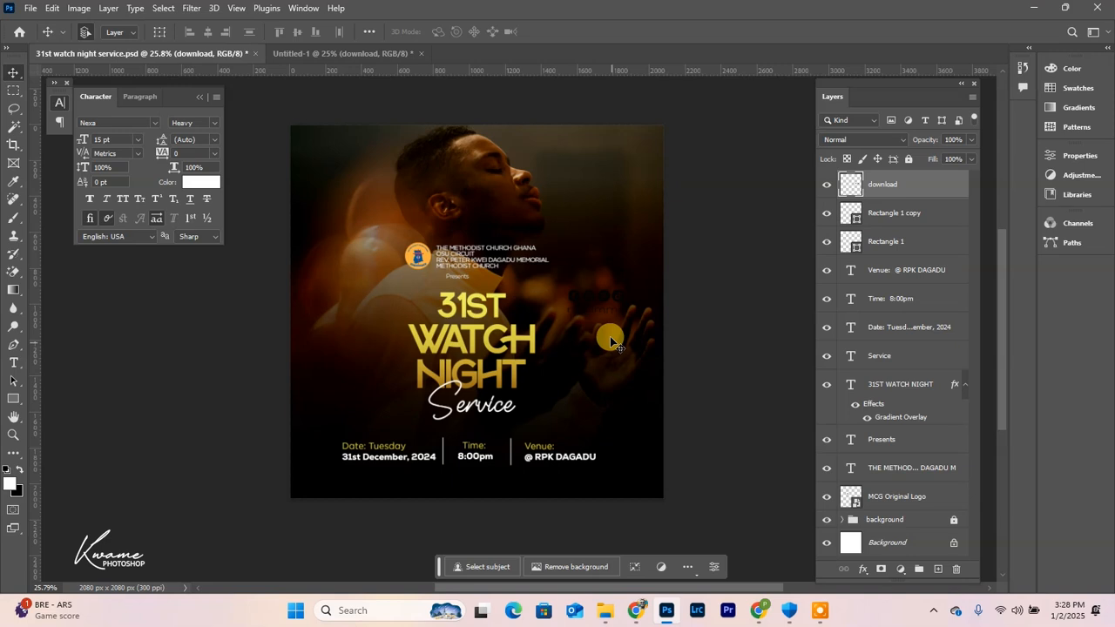
# - Scale the social media icons graphic down to about 60%
pyautogui.hotkey('ctrl', 't')
pyautogui.moveTo(597, 286); pyautogui.dragTo(596, 296)
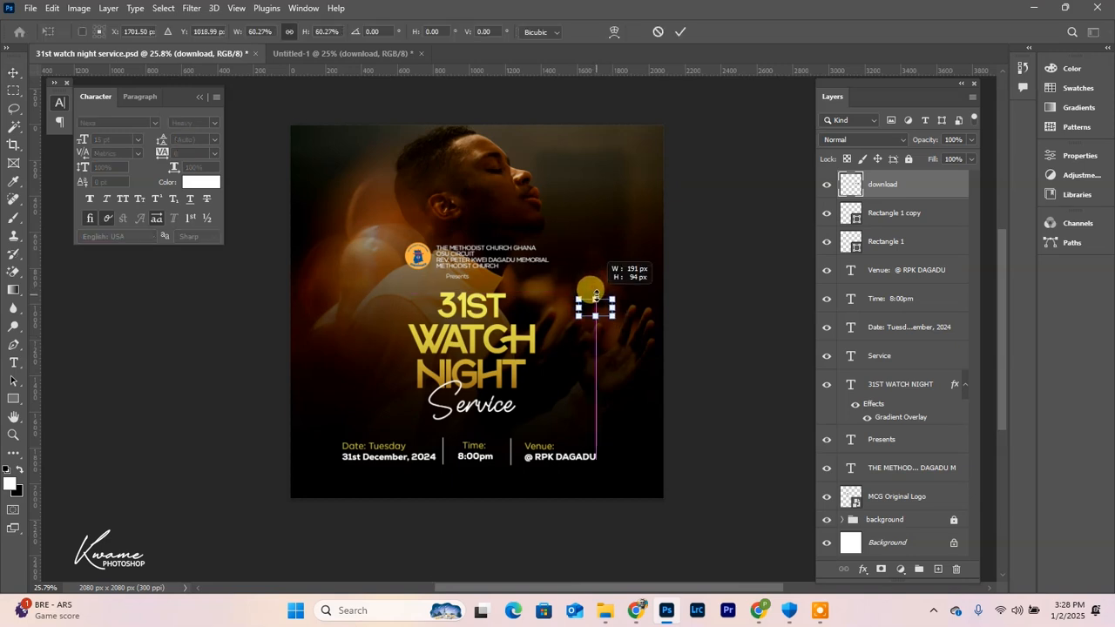
pyautogui.press('Return')
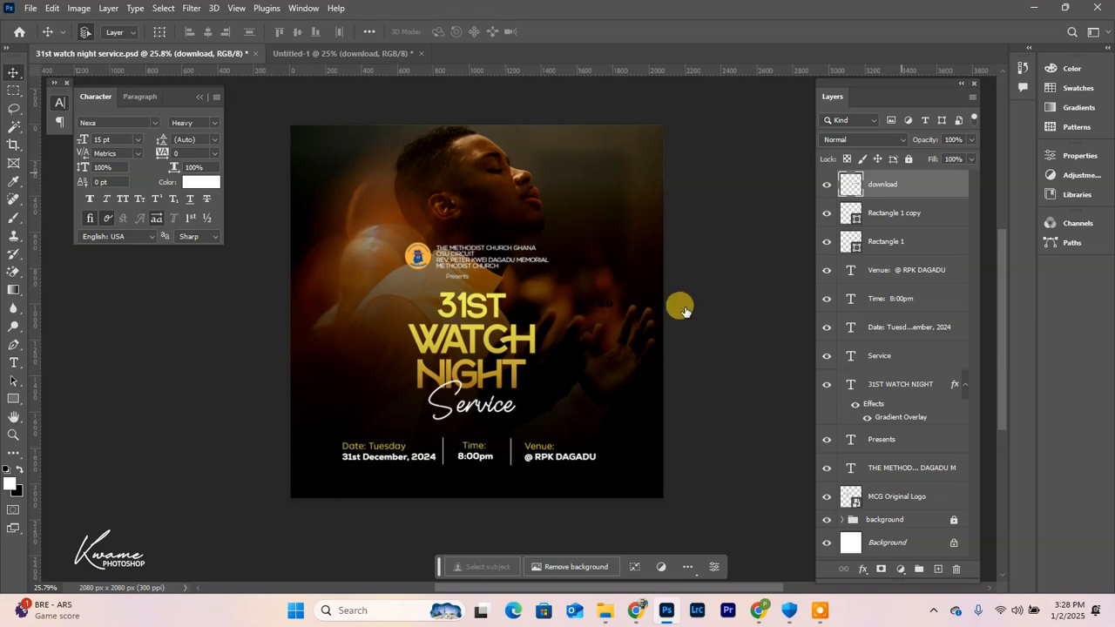
# - Apply a white (ffffff) Color Overlay to the social media icons and handle graphic
pyautogui.doubleClick(934, 184)
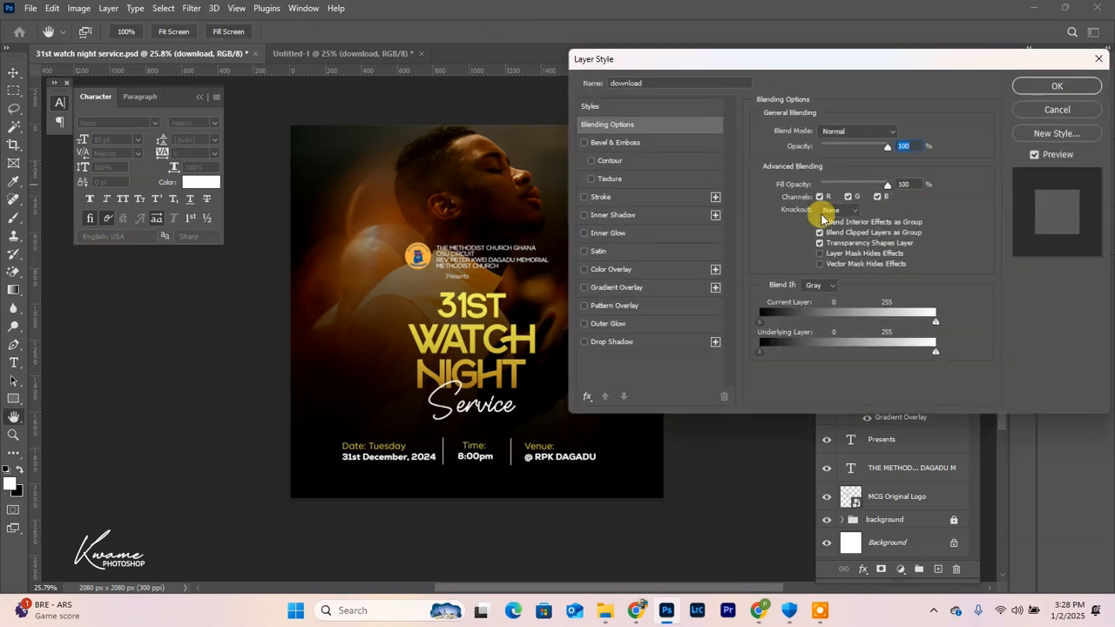
pyautogui.click(622, 268)
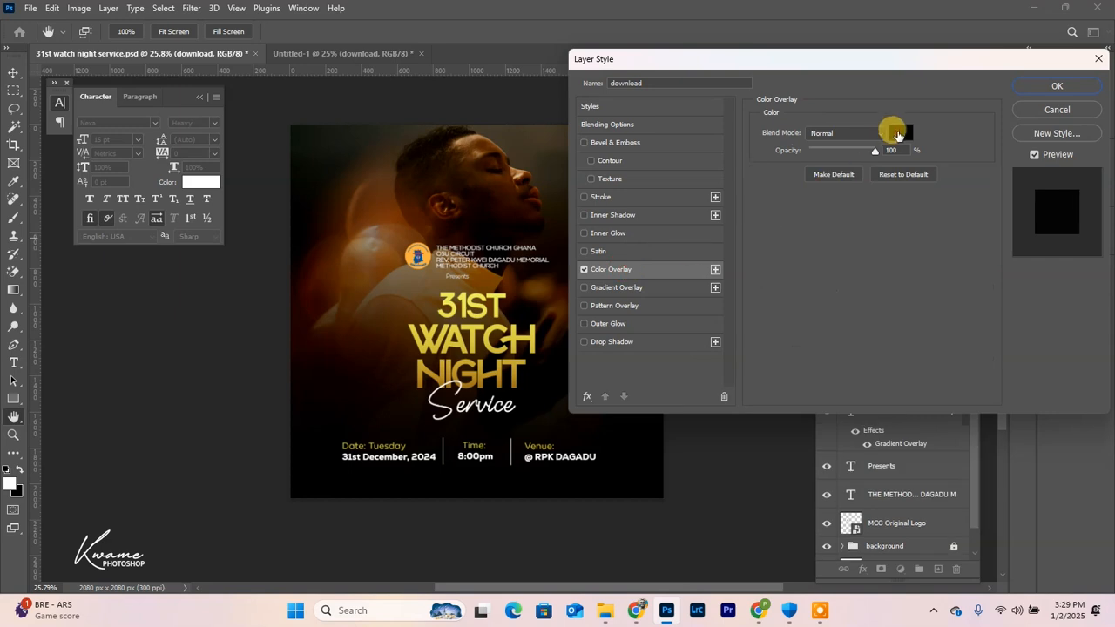
pyautogui.click(898, 132)
pyautogui.write('ffffff')
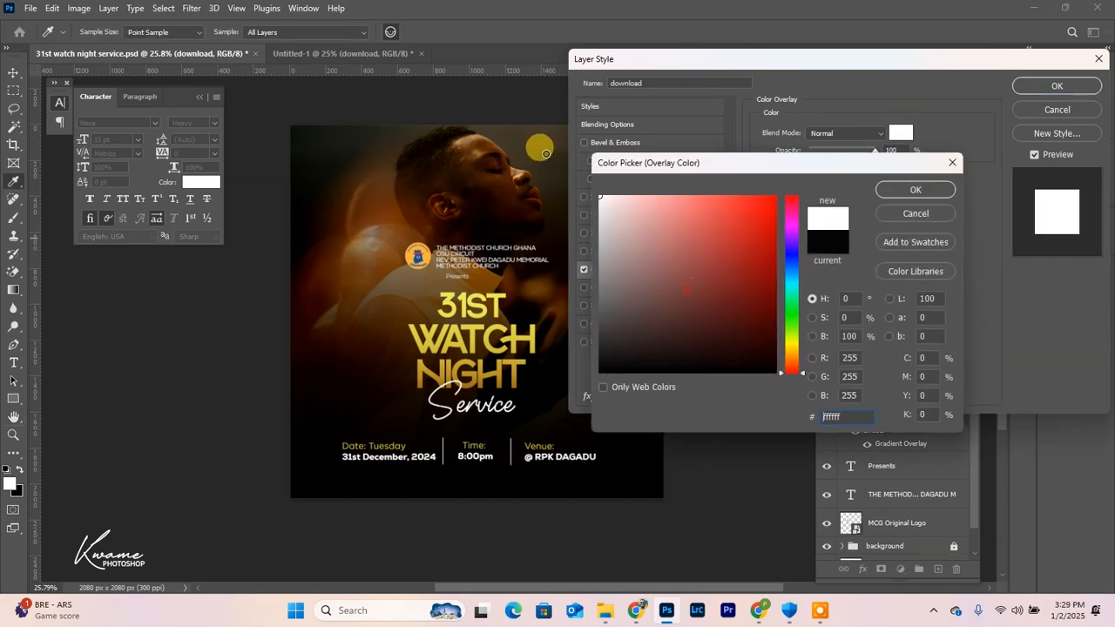
pyautogui.click(912, 187)
pyautogui.click(1055, 86)
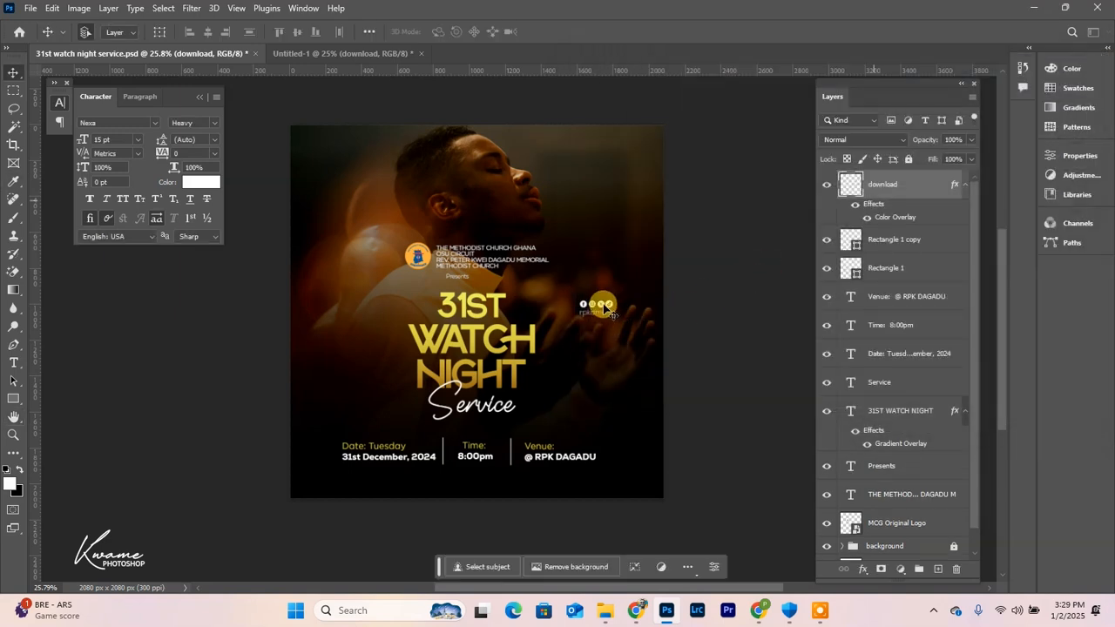
# - Place the social media graphic centred below the time block, and shift the date, time and venue row with its dividers slightly up
pyautogui.moveTo(611, 306); pyautogui.dragTo(496, 475)
pyautogui.moveTo(306, 436); pyautogui.dragTo(605, 454)
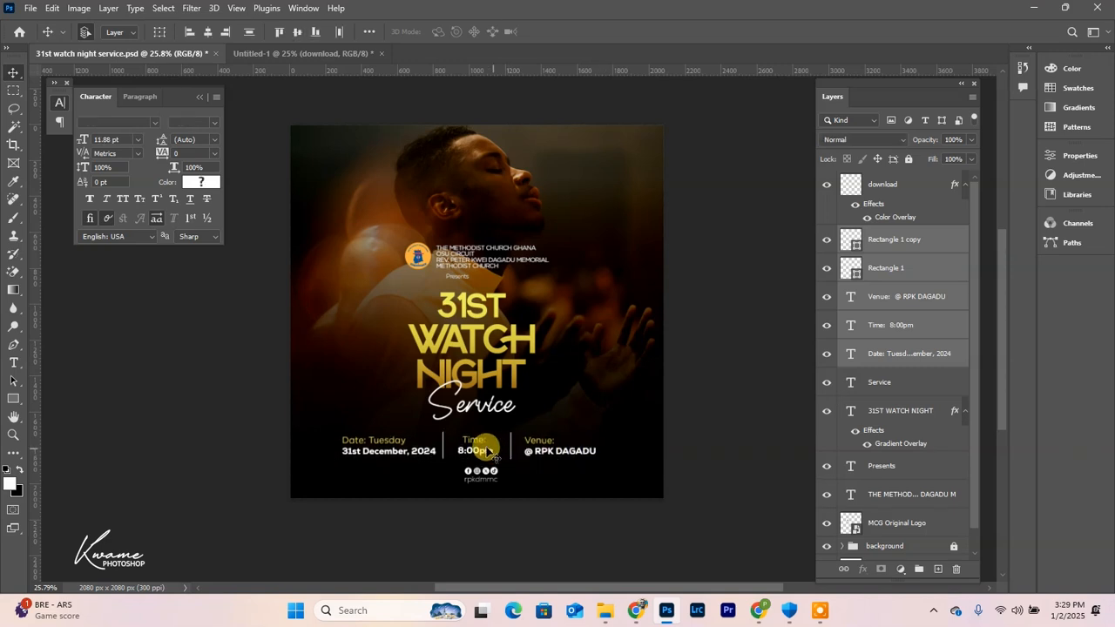
pyautogui.hotkey('shift', 'Up')
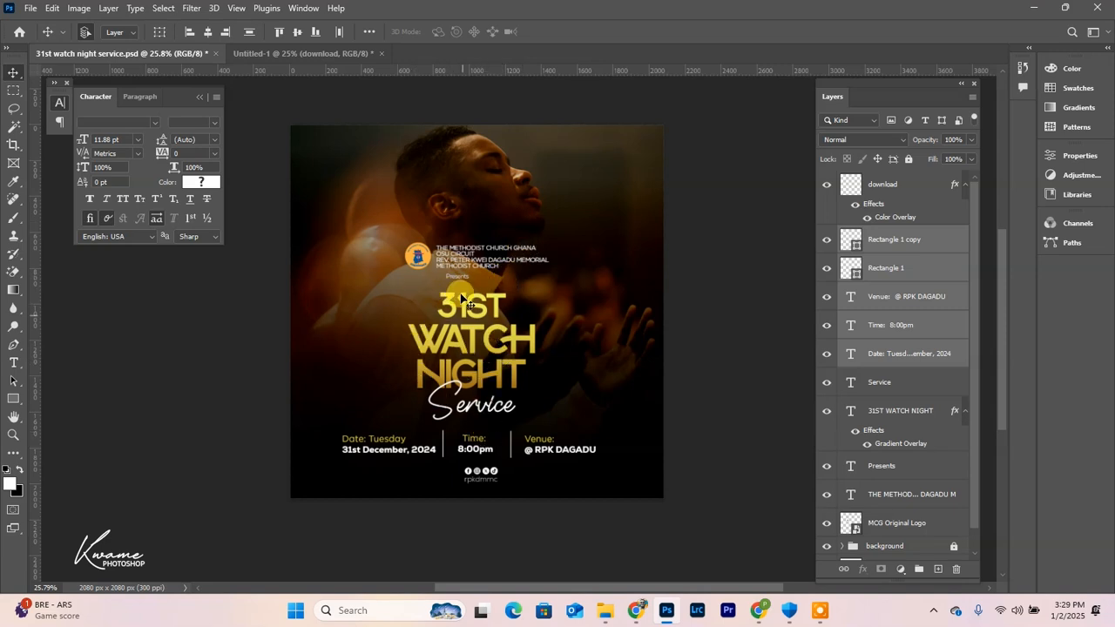
# - Nudge the church logo, church name and "Presents" text together slightly down toward the title
pyautogui.moveTo(392, 241); pyautogui.dragTo(507, 279)
pyautogui.press('Down')
pyautogui.press('Down')
pyautogui.press('Down')
pyautogui.press('Down')
pyautogui.press('Down')
pyautogui.press('Down')
# - Add a black drop shadow to the church name text with Normal blend mode and 100% opacity
pyautogui.scroll(4, 506, 280)
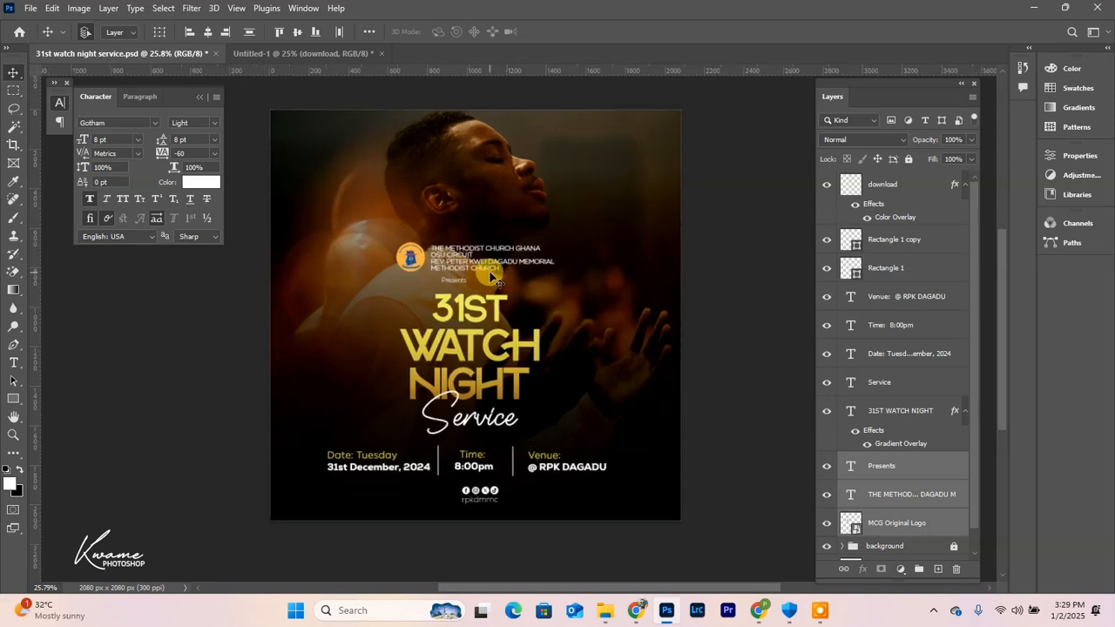
pyautogui.scroll(5, 475, 300)
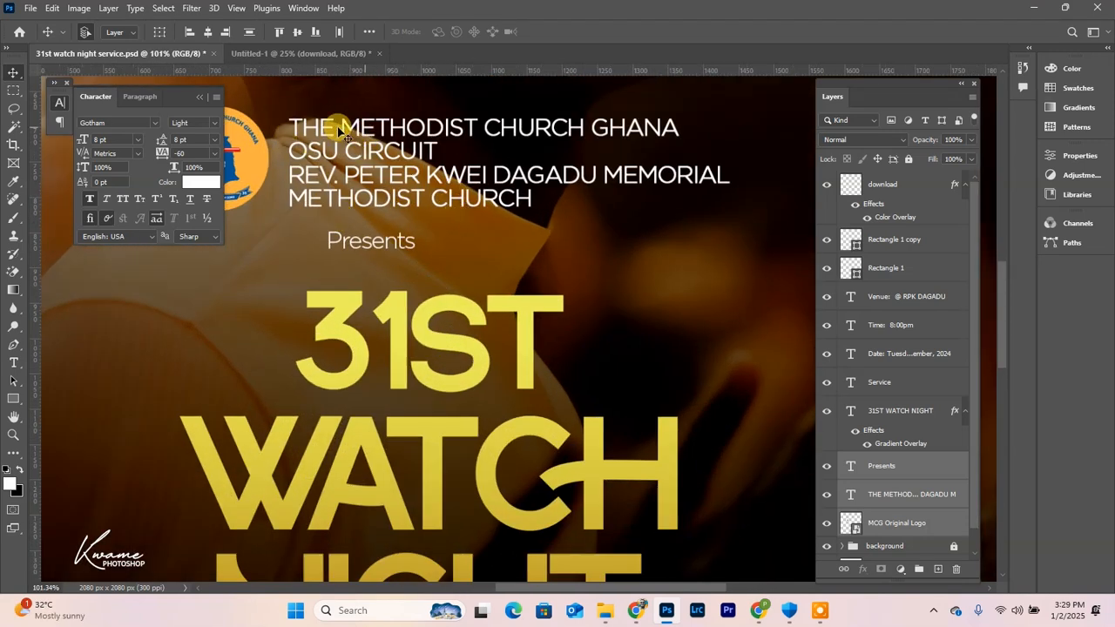
pyautogui.click(213, 298)
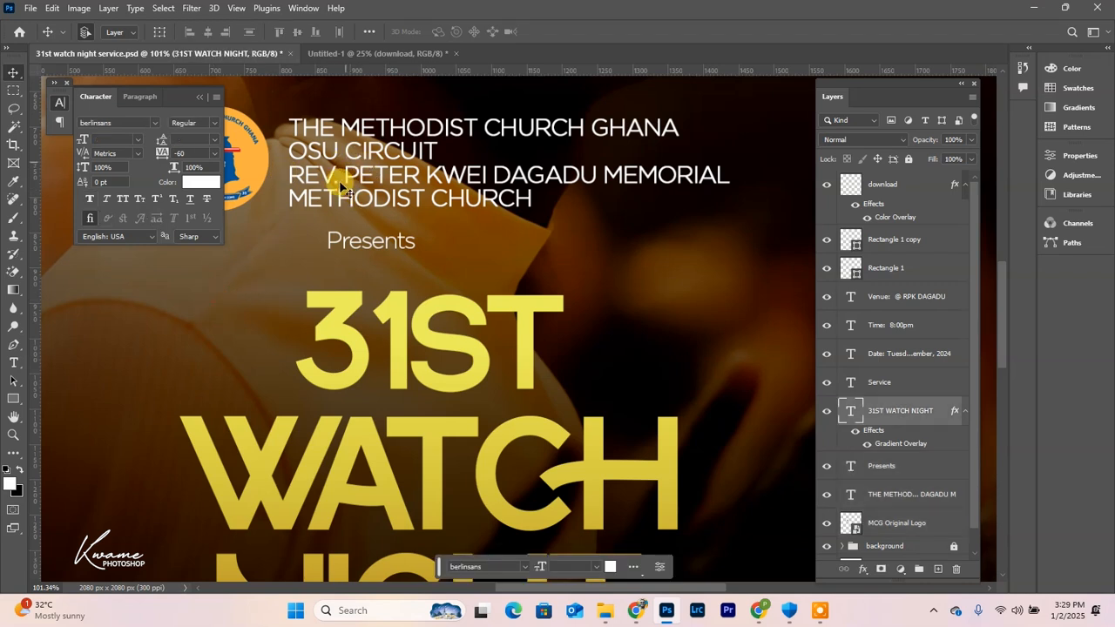
pyautogui.click(347, 178)
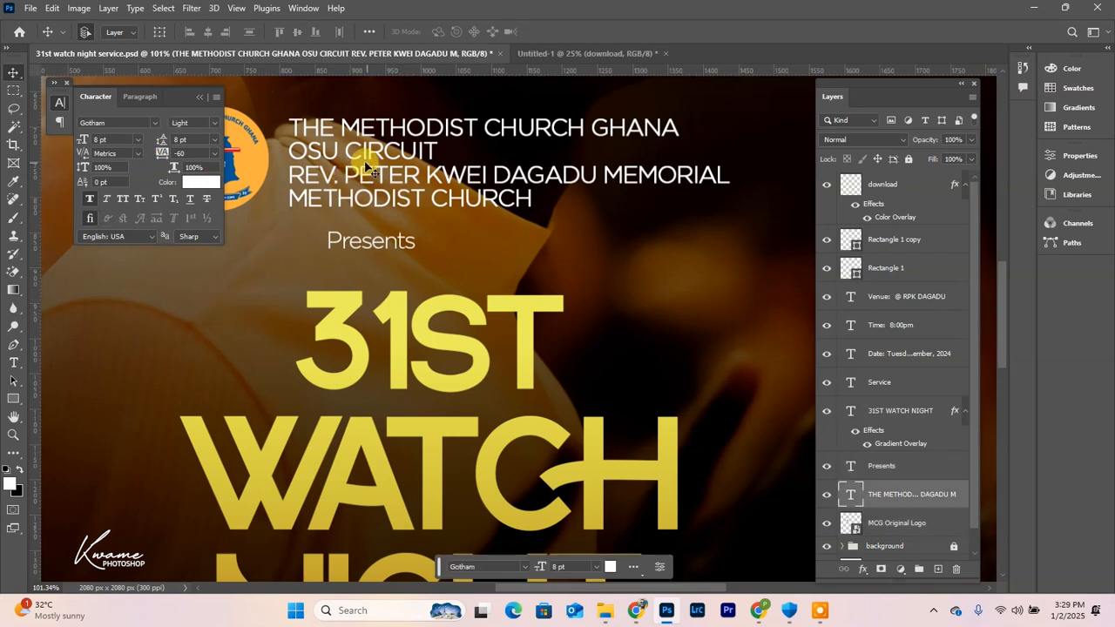
pyautogui.click(933, 502)
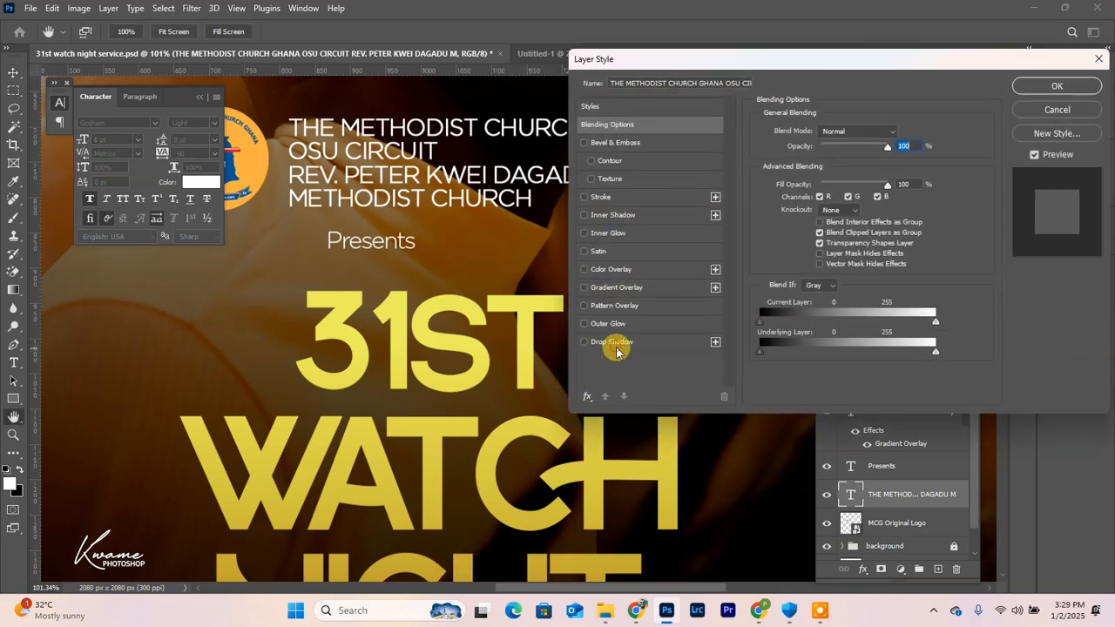
pyautogui.click(614, 343)
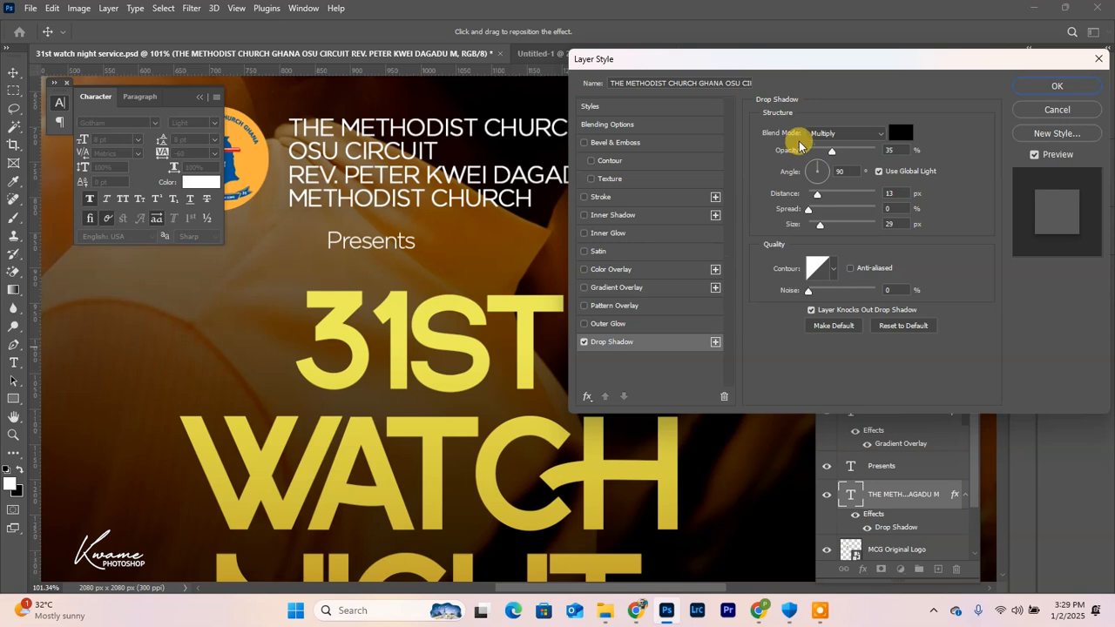
pyautogui.click(838, 134)
pyautogui.click(823, 146)
pyautogui.moveTo(831, 151); pyautogui.dragTo(897, 150)
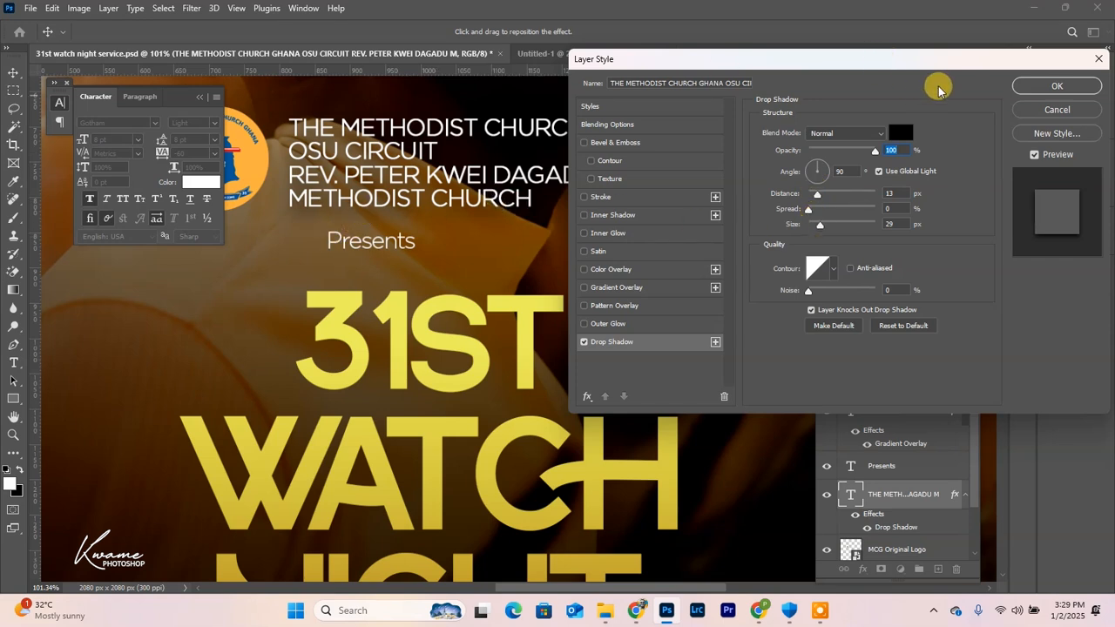
pyautogui.click(1050, 85)
# - Copy the grey grain texture from the Untitled-1 document into the watch night flyer
pyautogui.scroll(-5, 406, 256)
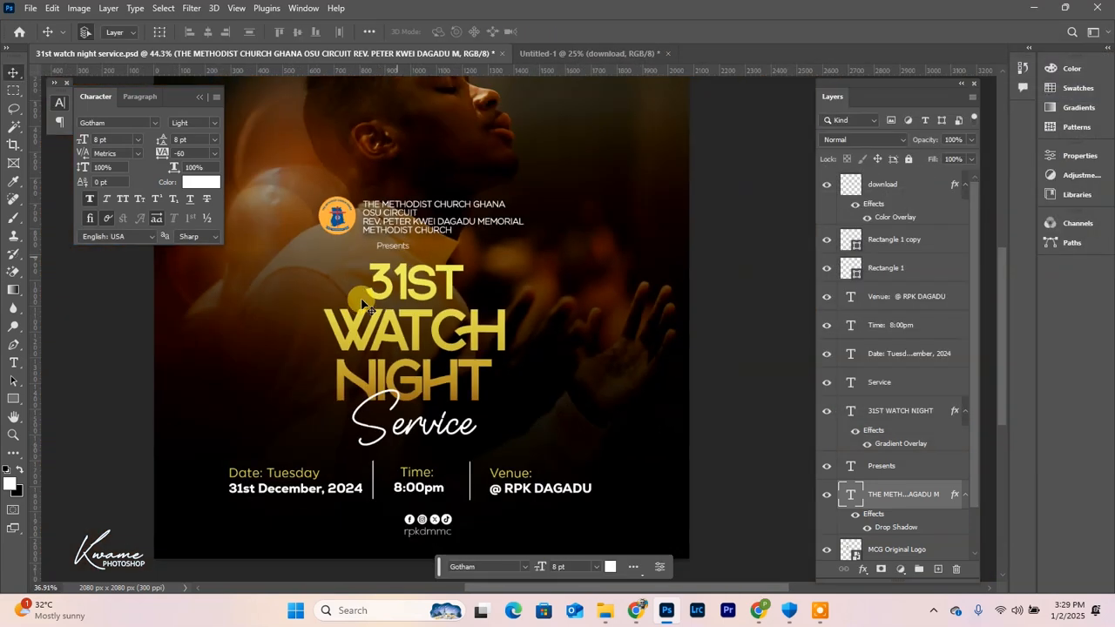
pyautogui.scroll(-3, 375, 294)
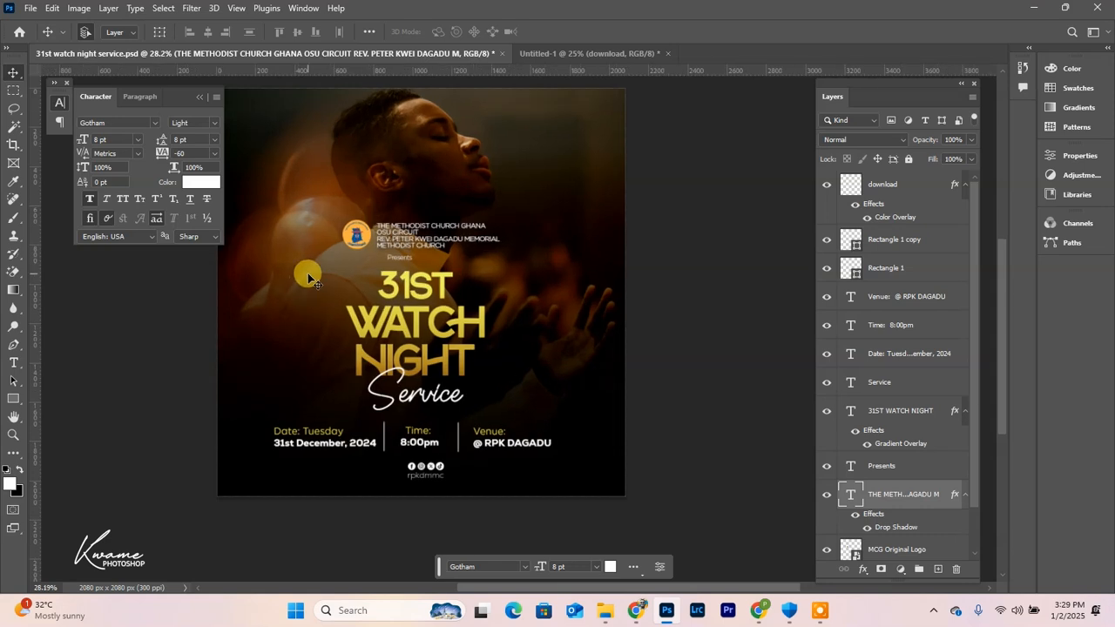
pyautogui.scroll(-1, 320, 275)
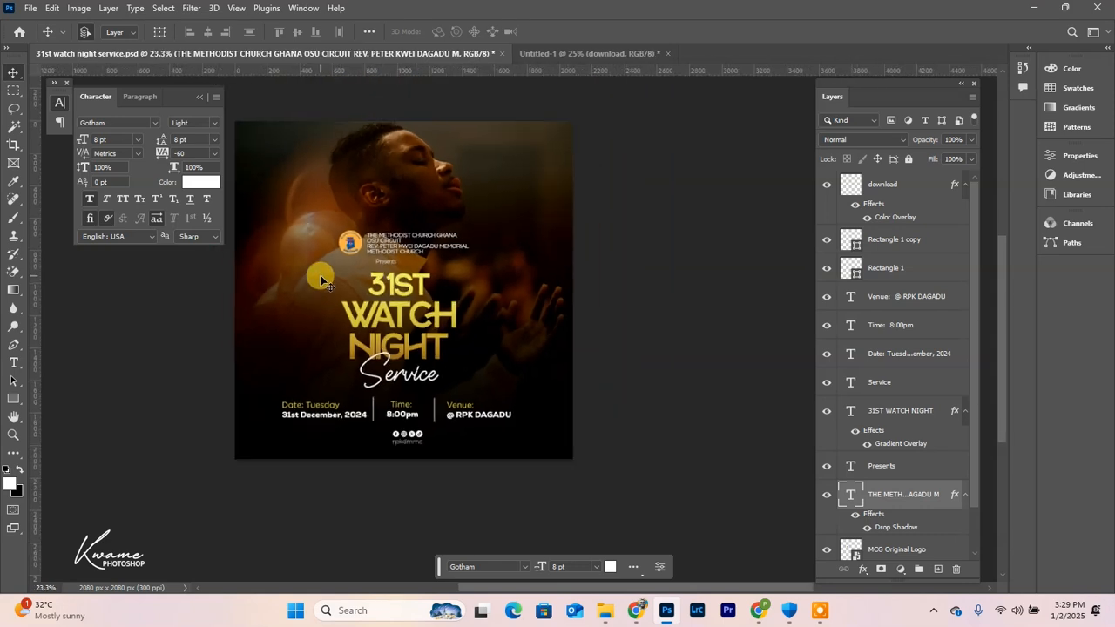
pyautogui.click(553, 53)
pyautogui.moveTo(597, 258); pyautogui.dragTo(314, 206)
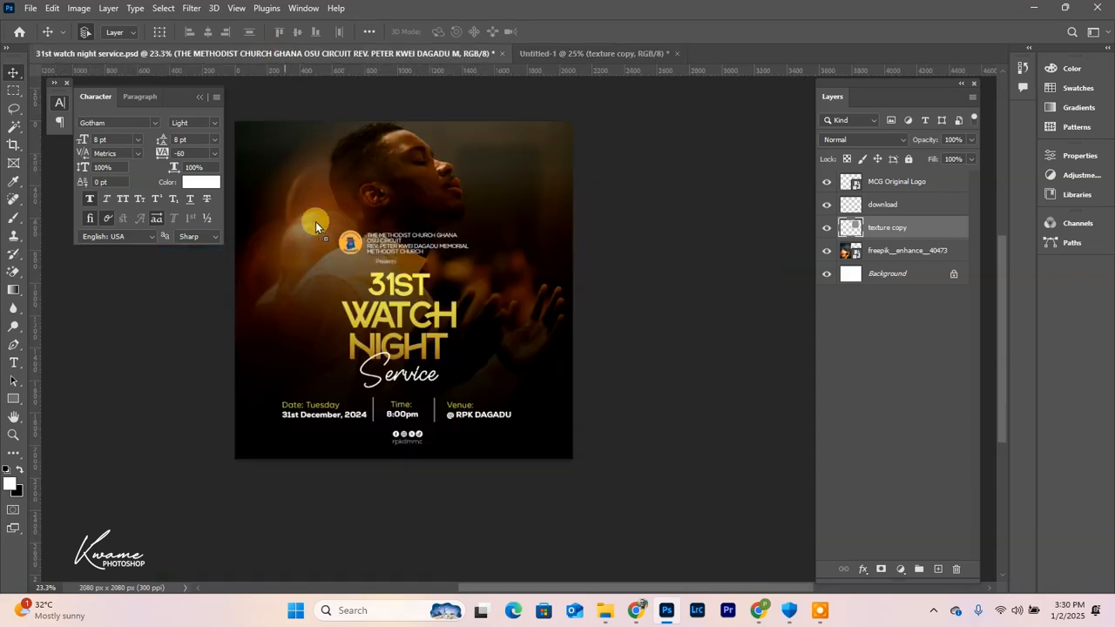
pyautogui.moveTo(313, 271); pyautogui.dragTo(312, 273)
# - Enlarge and position the grey texture so it covers the whole flyer canvas
pyautogui.hotkey('ctrl', 't')
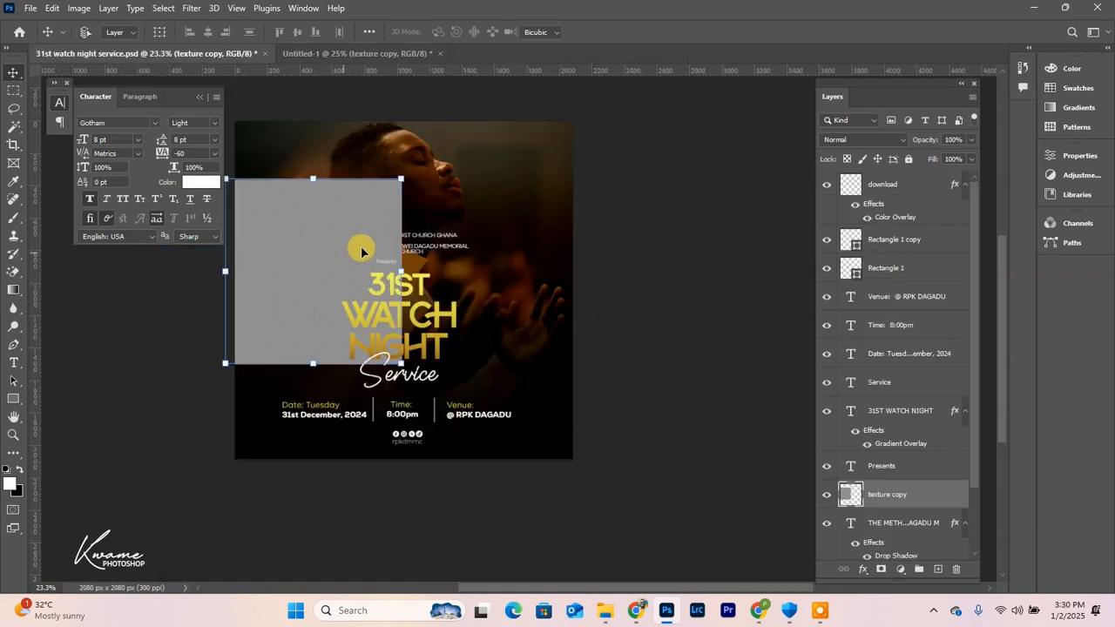
pyautogui.moveTo(403, 271); pyautogui.dragTo(583, 261)
pyautogui.moveTo(508, 269); pyautogui.dragTo(514, 290)
pyautogui.press('Return')
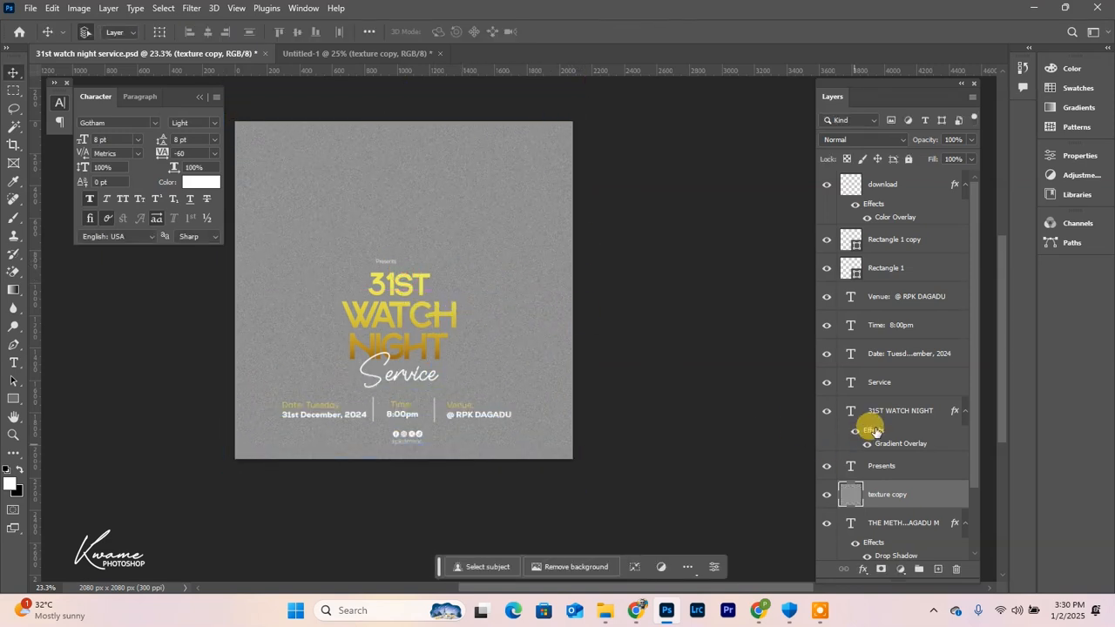
# - Bring the texture layer to the top of the layer stack, blend it with Overlay and lower its opacity to about 51%
pyautogui.moveTo(899, 494); pyautogui.dragTo(925, 190)
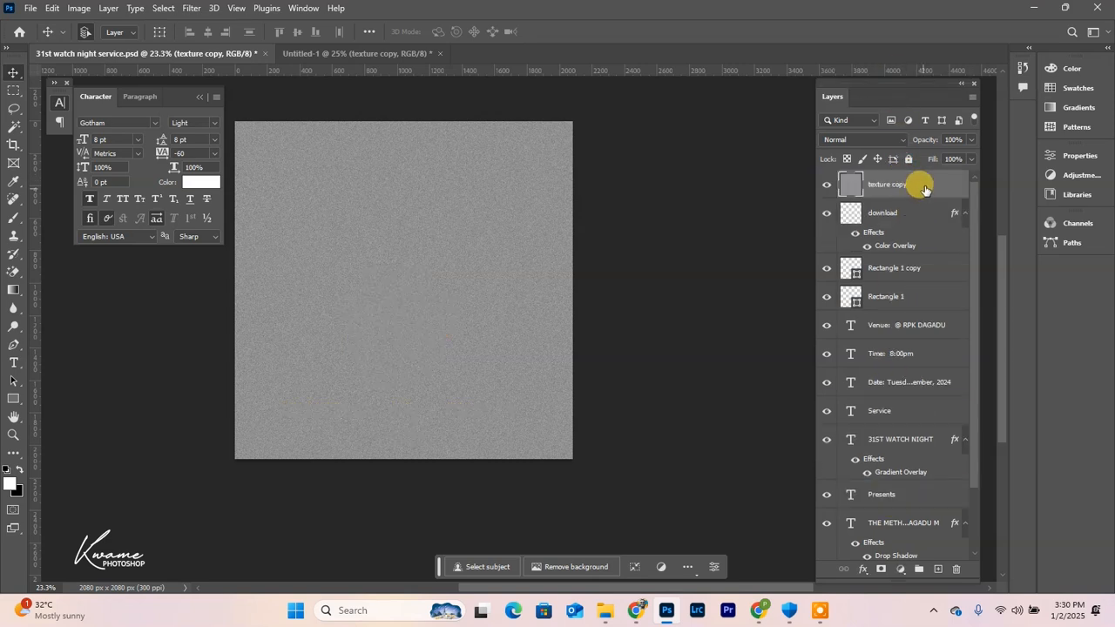
pyautogui.click(879, 140)
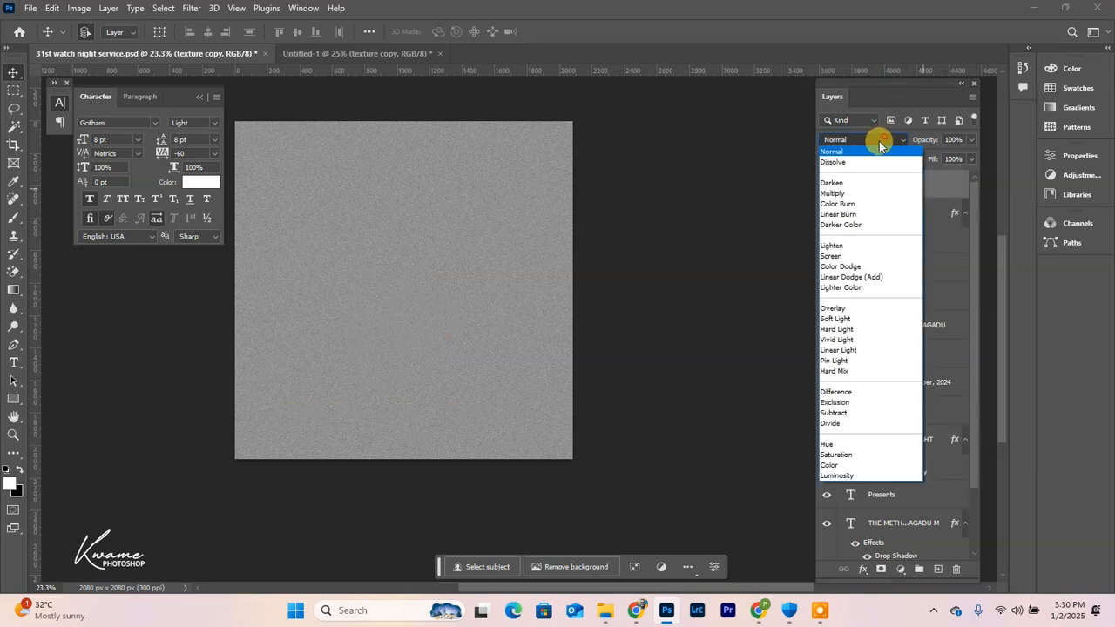
pyautogui.click(846, 308)
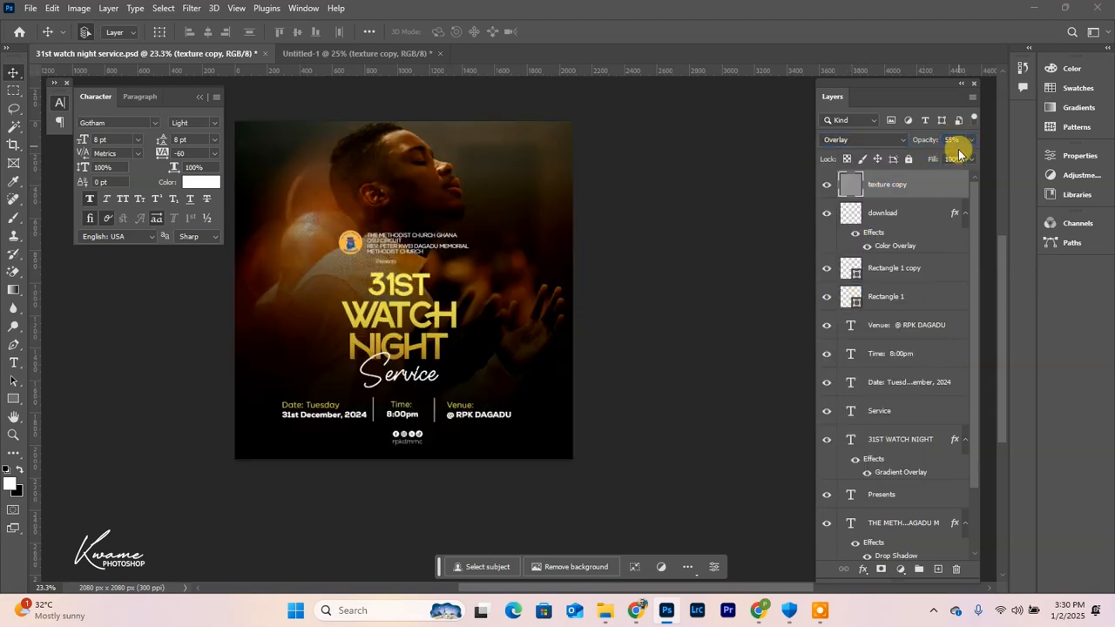
pyautogui.click(788, 235)
pyautogui.scroll(5, 334, 218)
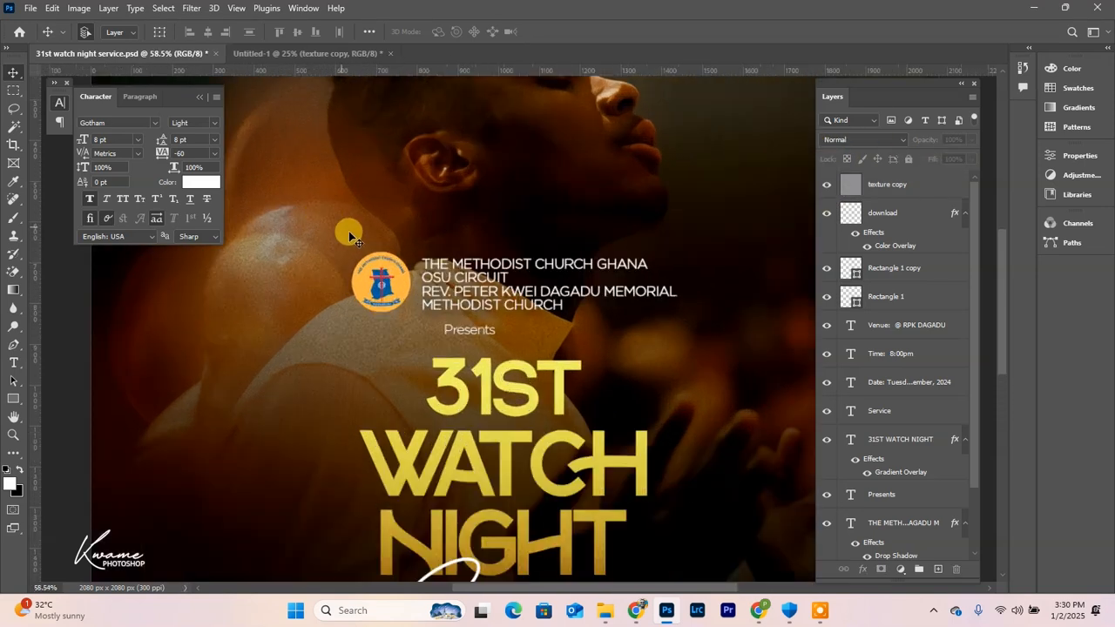
pyautogui.scroll(-5, 348, 231)
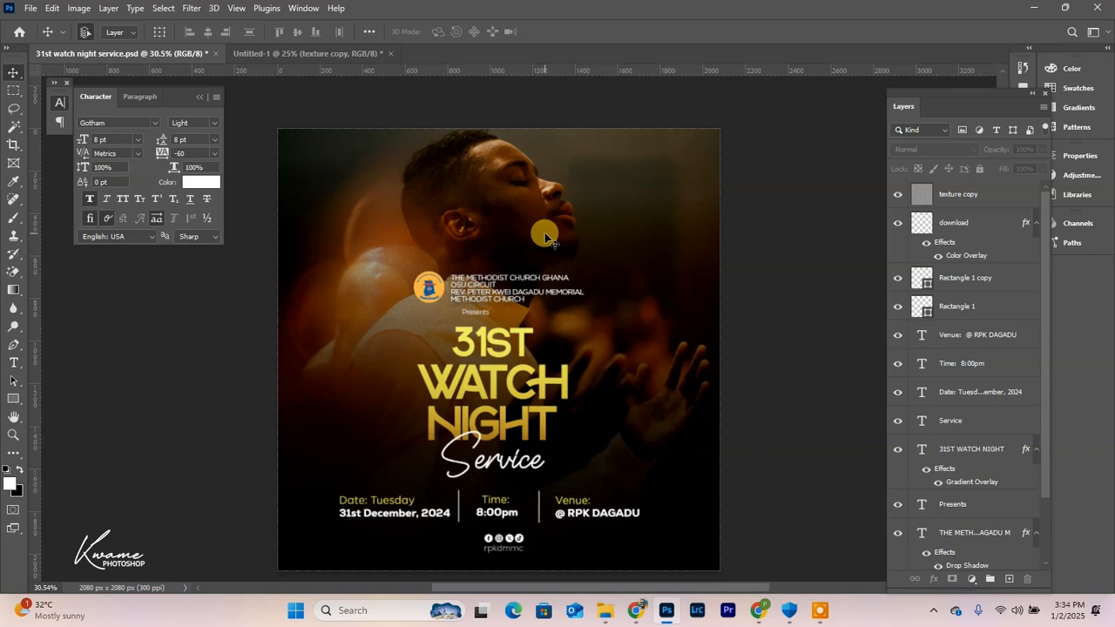
# - Create a new blank document of 3556 × 2000 pixels at 300 pixels/inch
pyautogui.hotkey('ctrl', 'n')
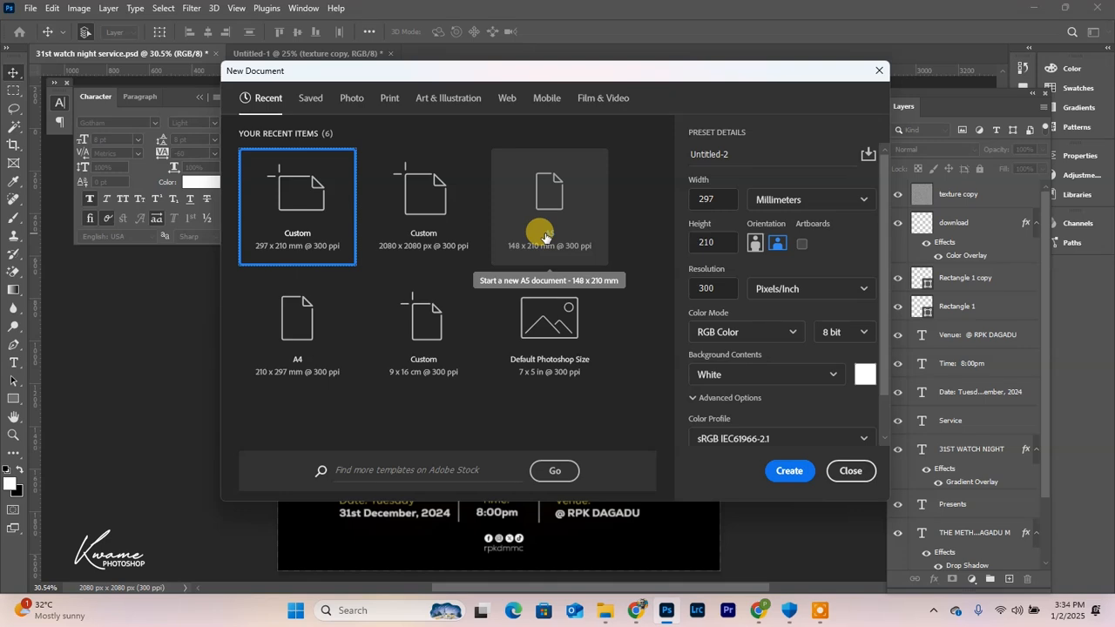
pyautogui.click(713, 198)
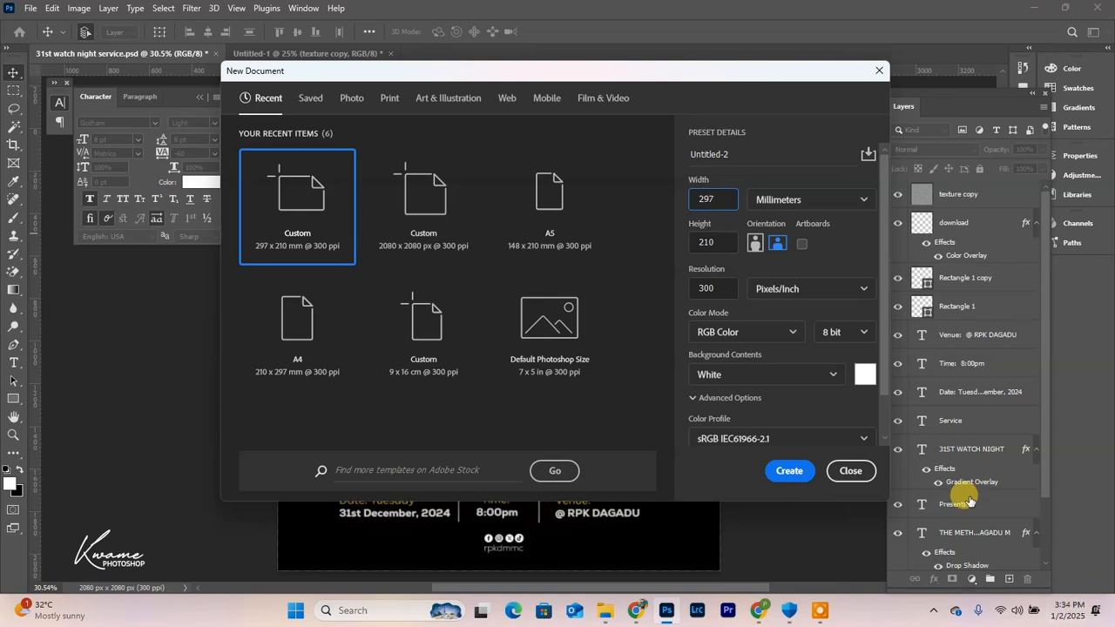
pyautogui.click(830, 205)
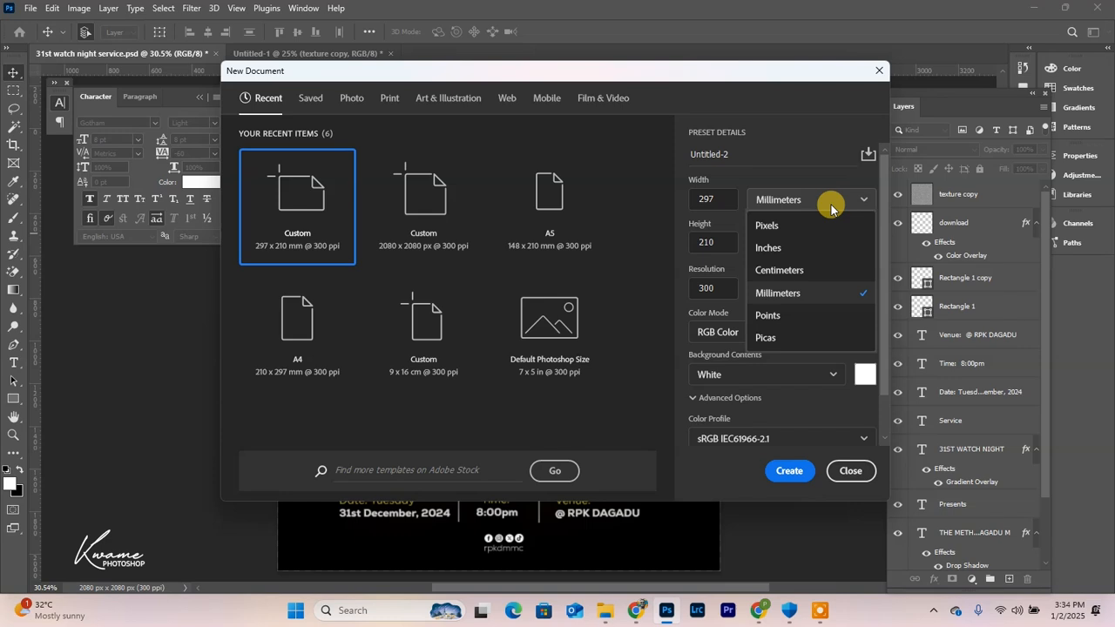
pyautogui.click(782, 225)
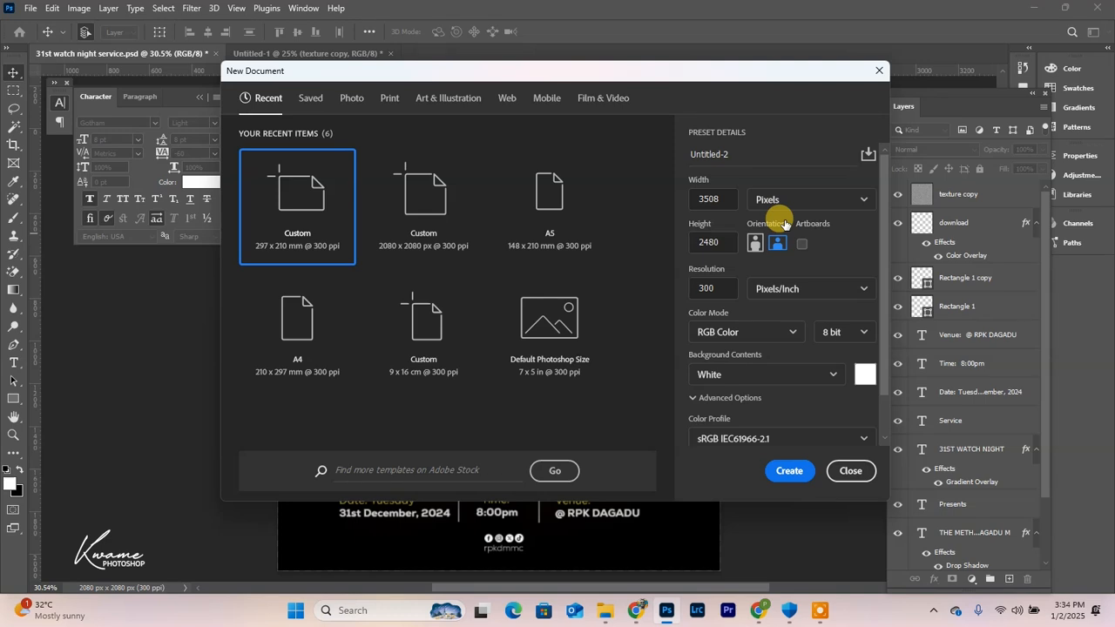
pyautogui.click(707, 199)
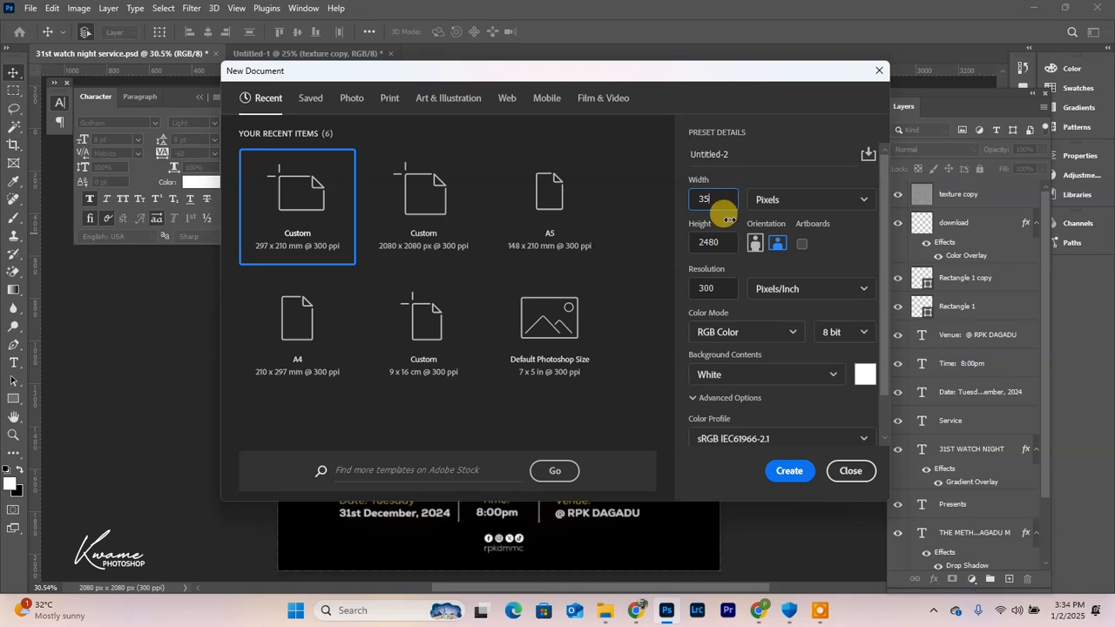
pyautogui.write('56')
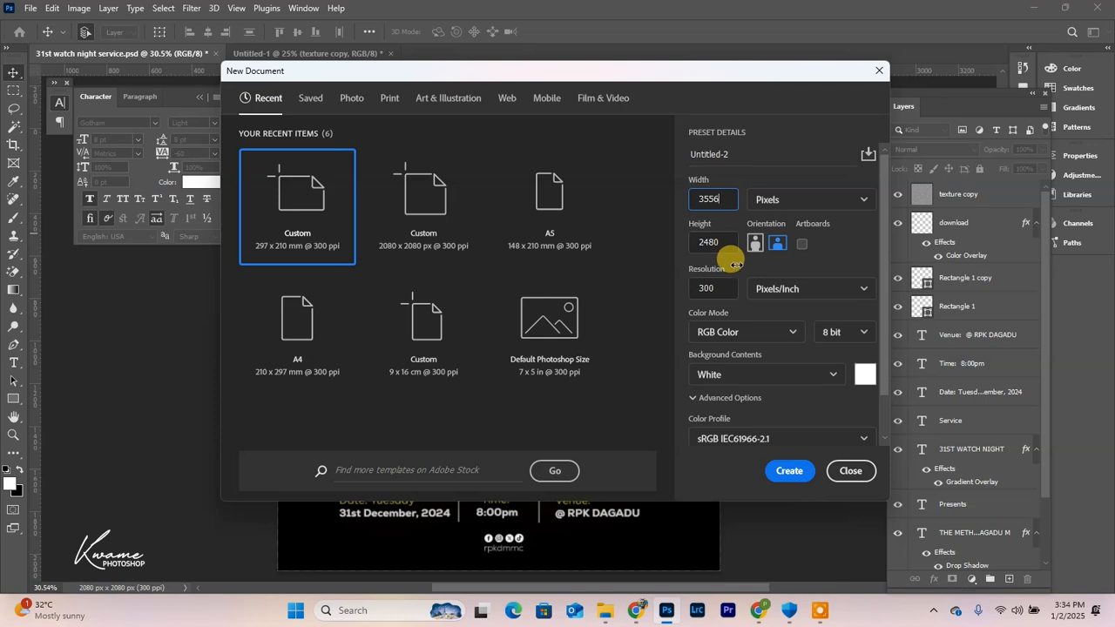
pyautogui.click(713, 243)
pyautogui.write('2')
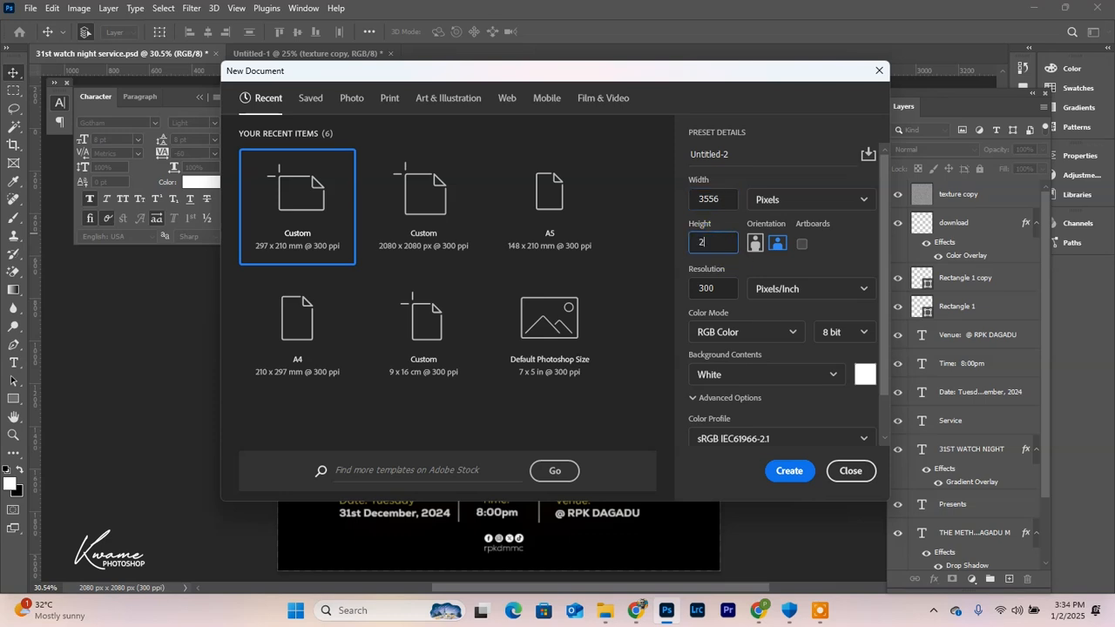
pyautogui.write('000')
pyautogui.press('Return')
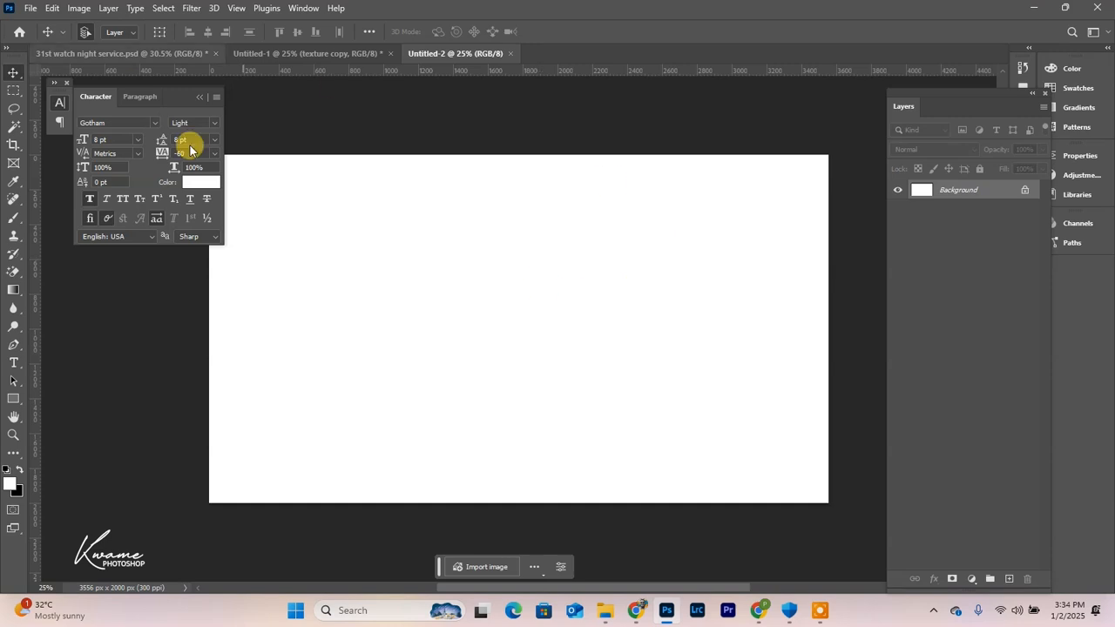
# - Collapse the character settings, look over the Untitled-1 document and return to the watch night flyer document
pyautogui.click(199, 97)
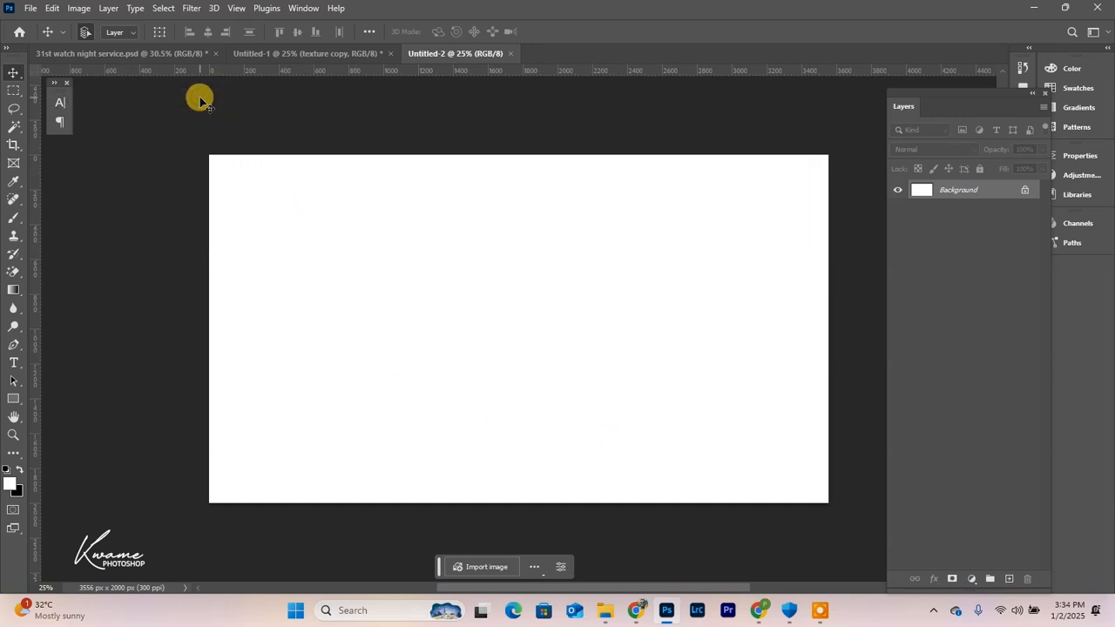
pyautogui.click(294, 53)
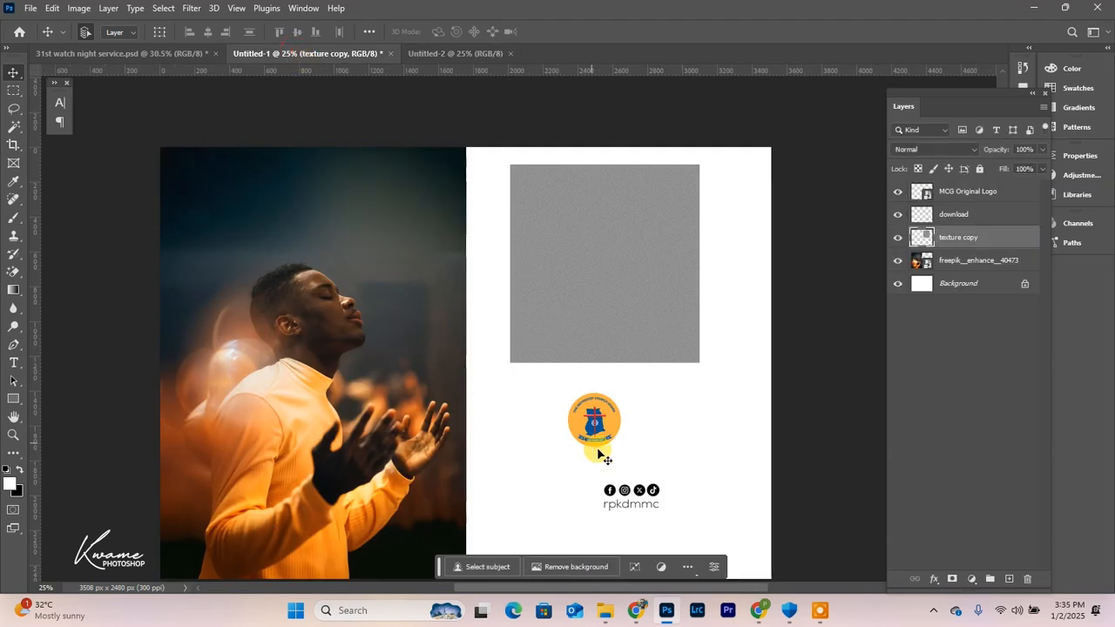
pyautogui.click(165, 53)
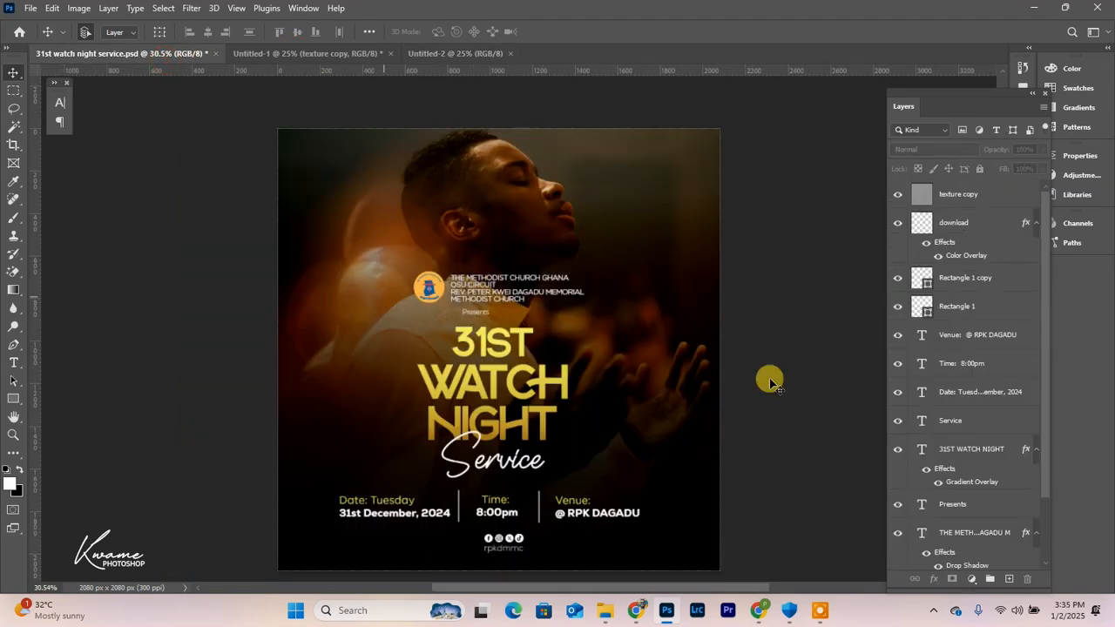
# - Copy all flyer layers, from the background group up to the texture, into the Untitled-2 document and centre them on the canvas
pyautogui.scroll(-3, 985, 435)
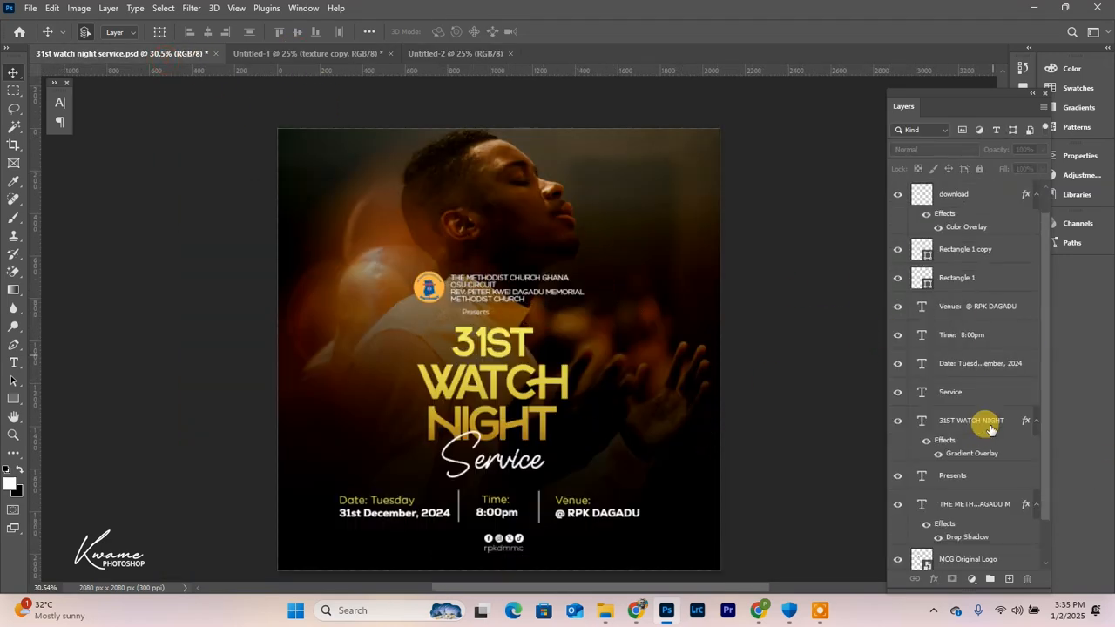
pyautogui.click(1006, 528)
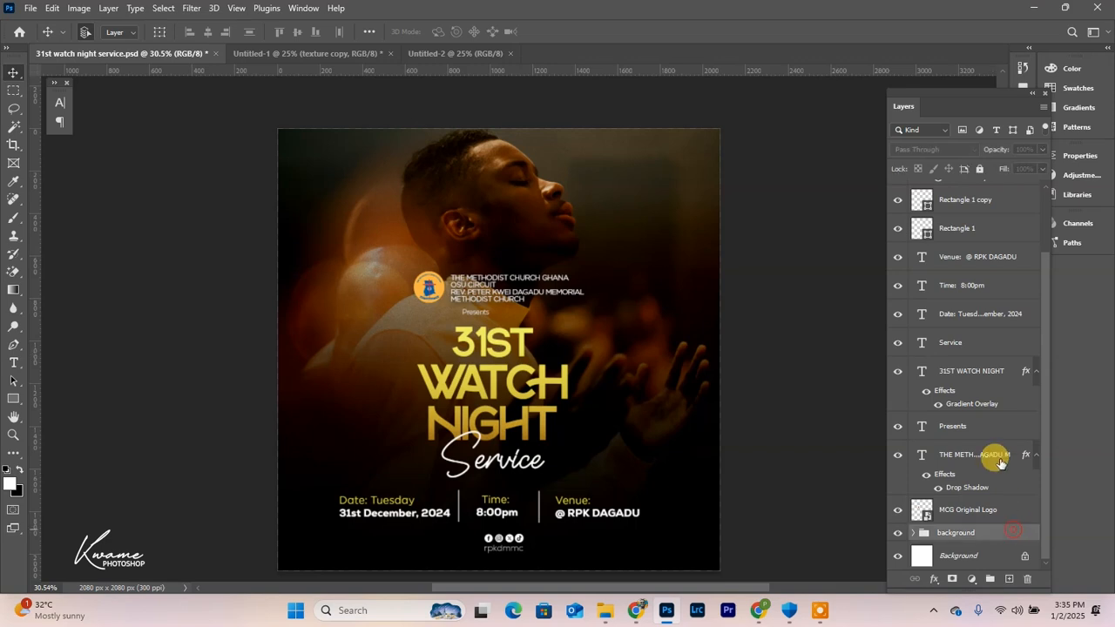
pyautogui.scroll(3, 973, 210)
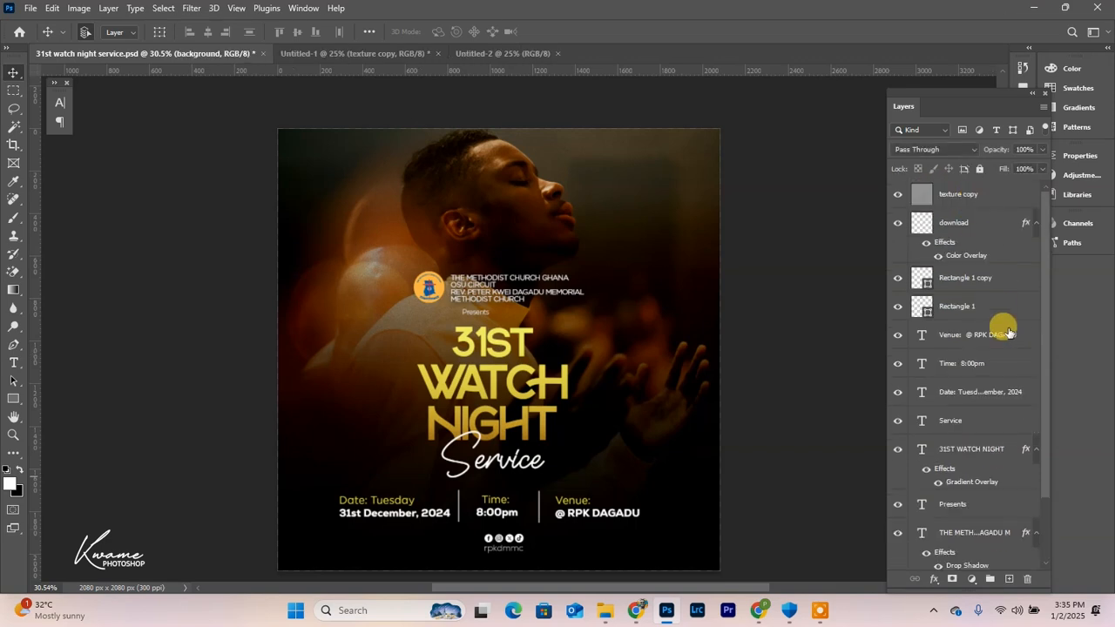
pyautogui.scroll(-3, 993, 340)
pyautogui.scroll(3, 941, 218)
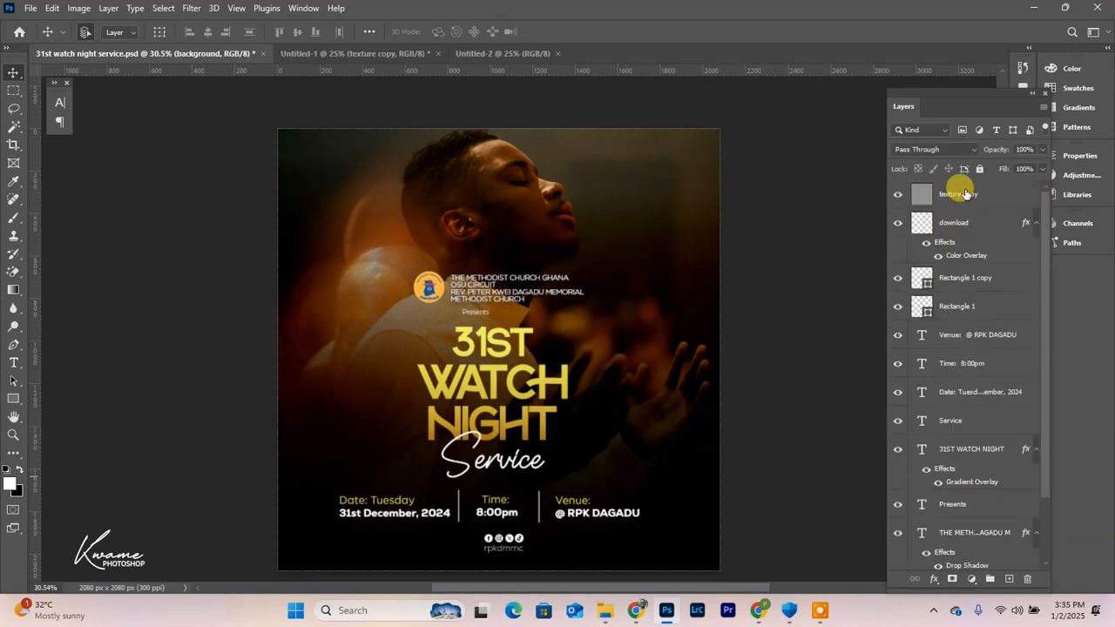
pyautogui.keyDown('shift'); pyautogui.click(965, 193); pyautogui.keyUp('shift')
pyautogui.moveTo(971, 191); pyautogui.dragTo(471, 267)
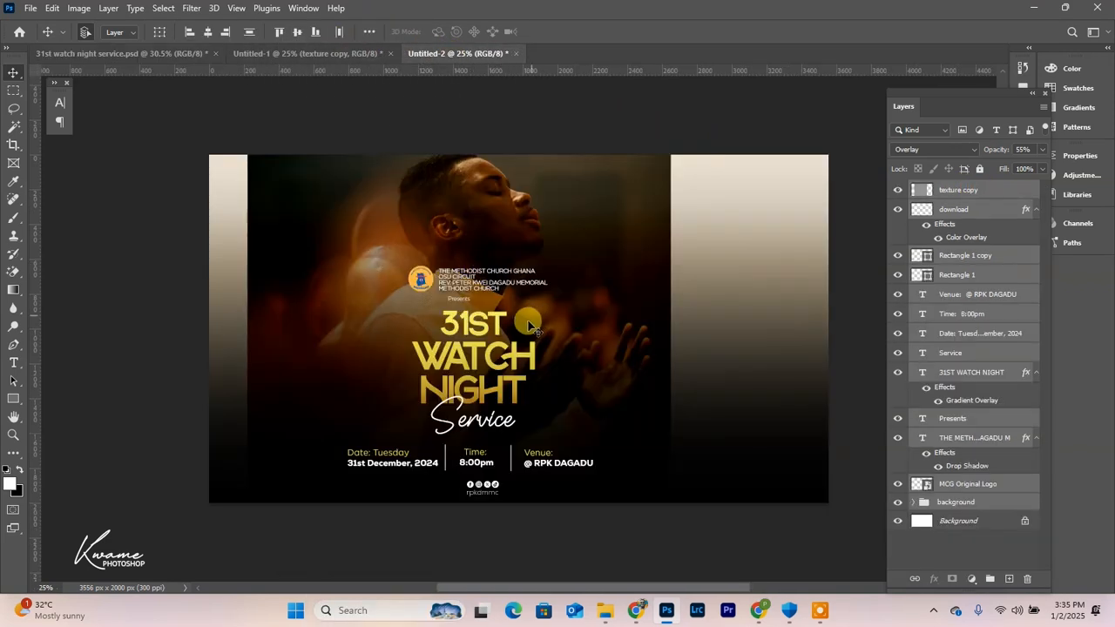
pyautogui.moveTo(529, 345); pyautogui.dragTo(542, 321)
pyautogui.click(588, 564)
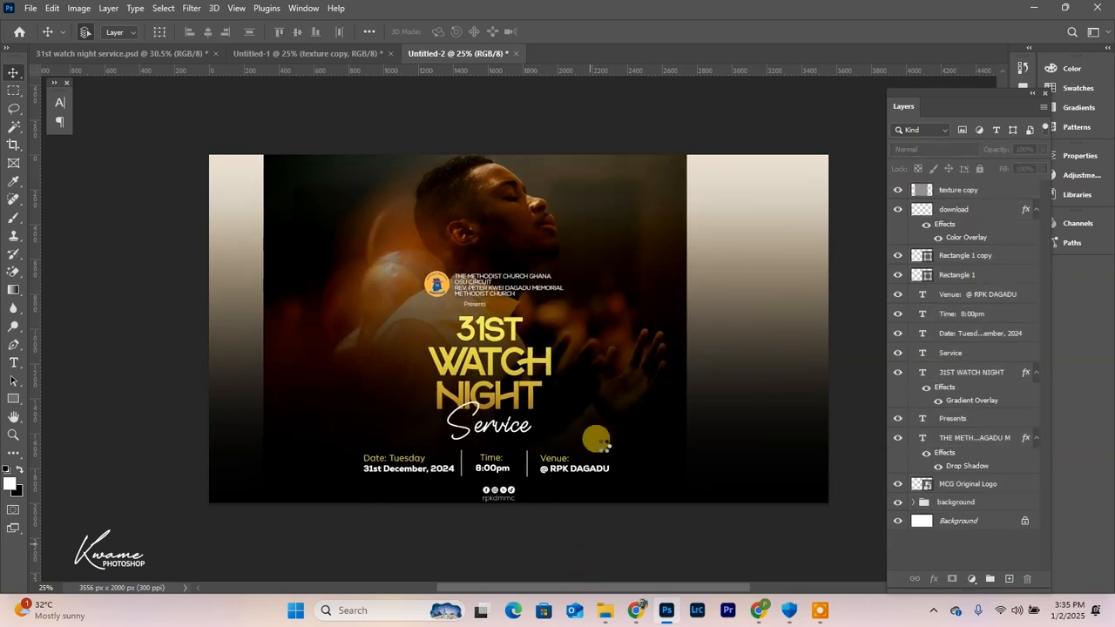
# - Hide the texture copy layer and scale the praying man's photo to about 40.5%, placing it over the right part of the canvas
pyautogui.click(577, 235)
pyautogui.click(898, 189)
pyautogui.click(597, 210)
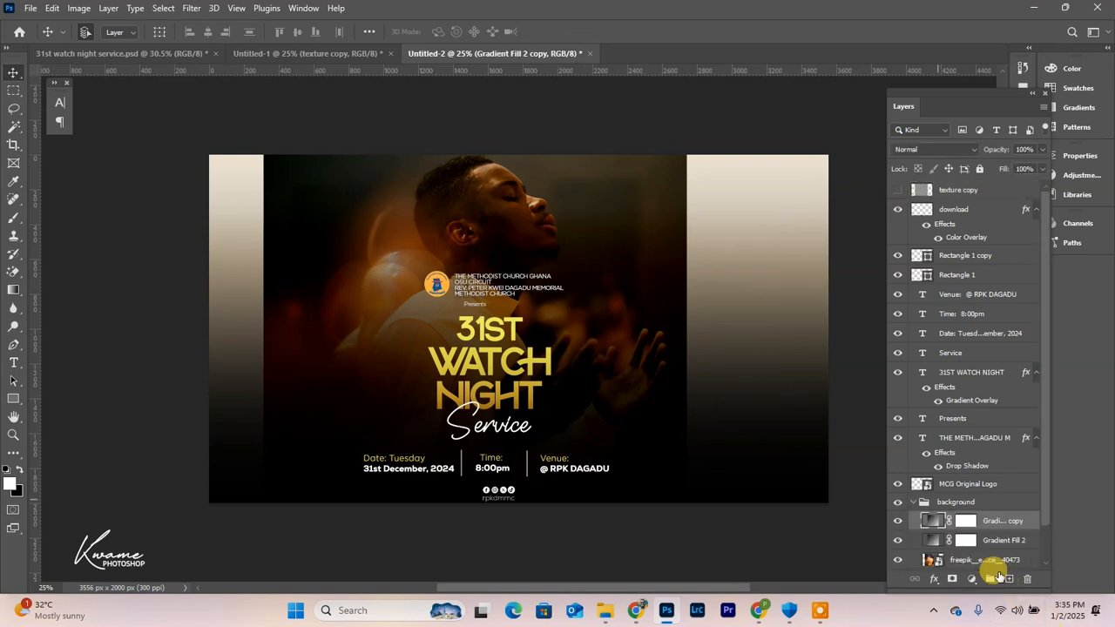
pyautogui.click(996, 564)
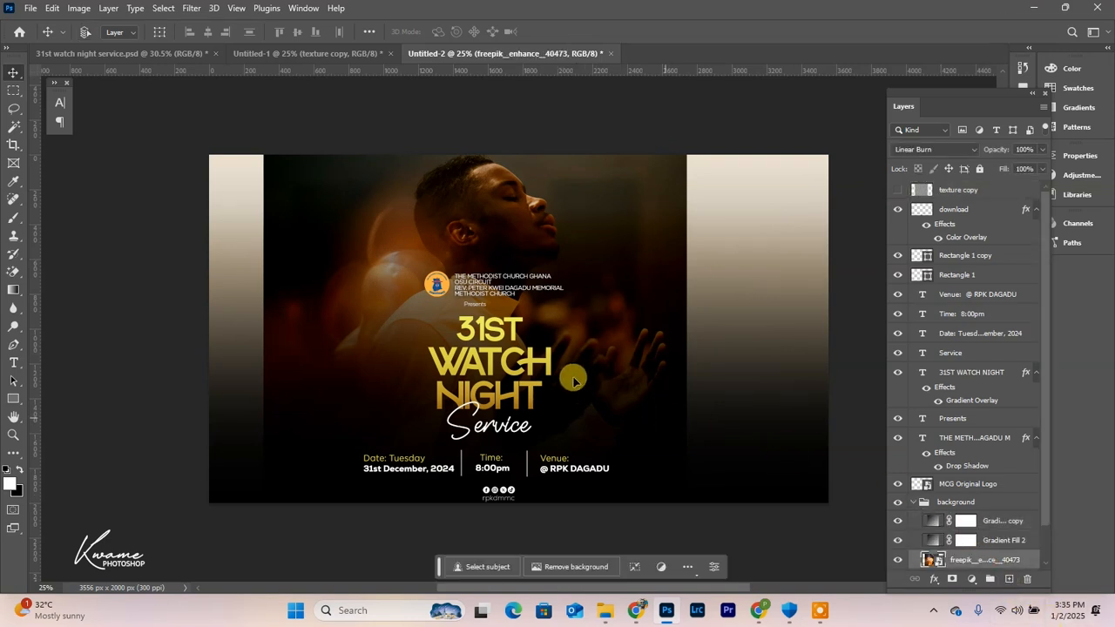
pyautogui.hotkey('ctrl', 't')
pyautogui.moveTo(690, 298); pyautogui.dragTo(834, 306)
pyautogui.moveTo(602, 267); pyautogui.dragTo(649, 300)
pyautogui.moveTo(315, 316); pyautogui.dragTo(409, 298)
pyautogui.moveTo(621, 297); pyautogui.dragTo(603, 283)
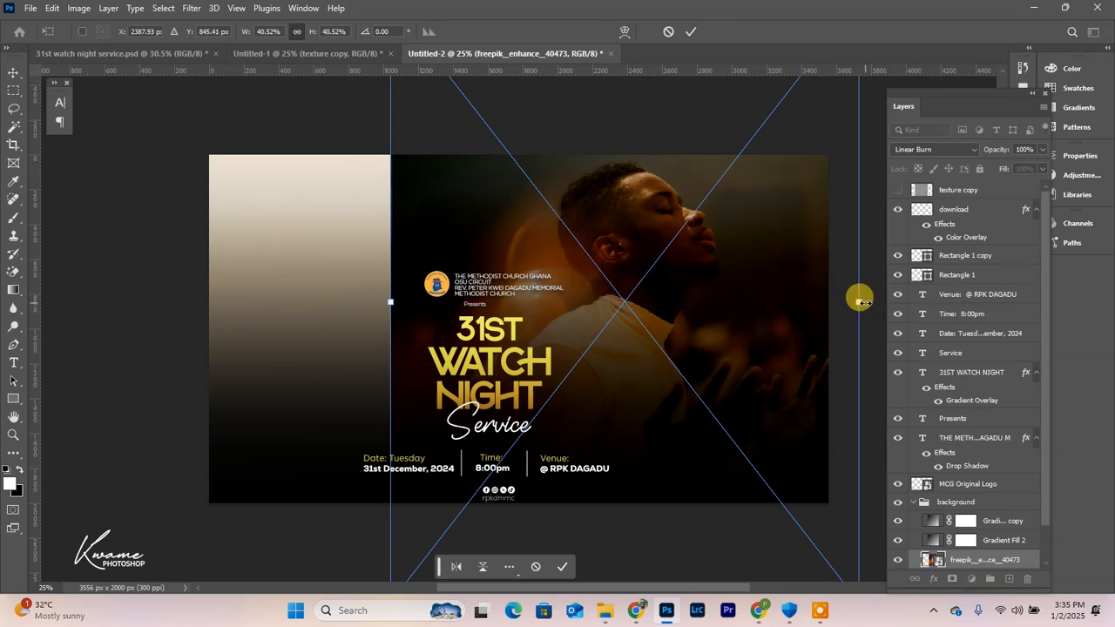
pyautogui.press('Return')
# - Rasterize the photo layer and fill the empty strip left of it using Content-Aware Fill, including a little of the photo's edge
pyautogui.rightClick(977, 558)
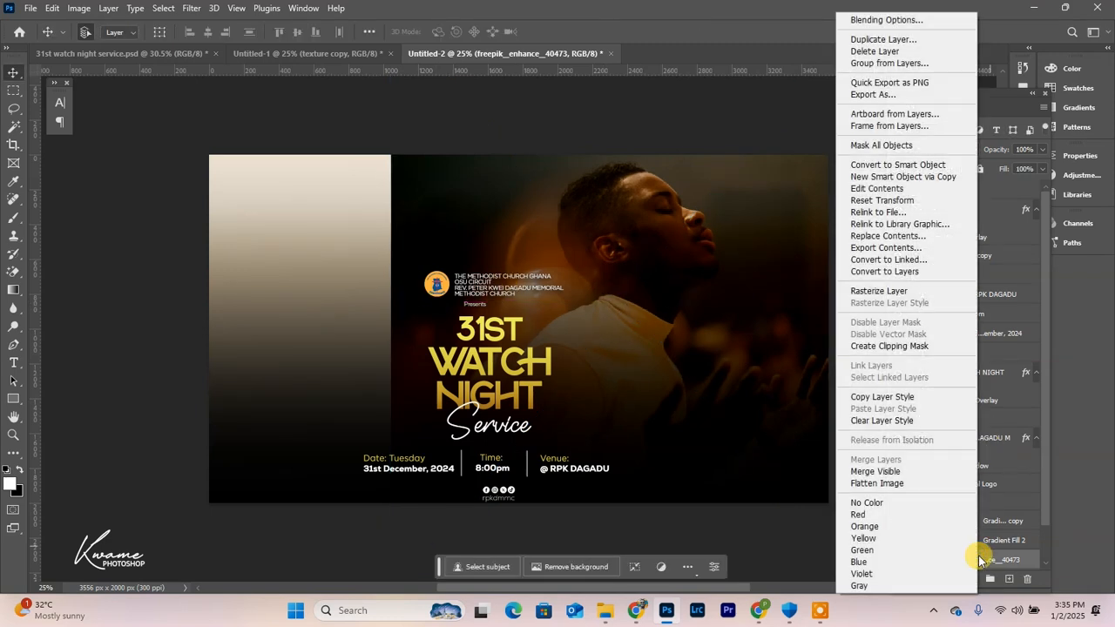
pyautogui.click(880, 291)
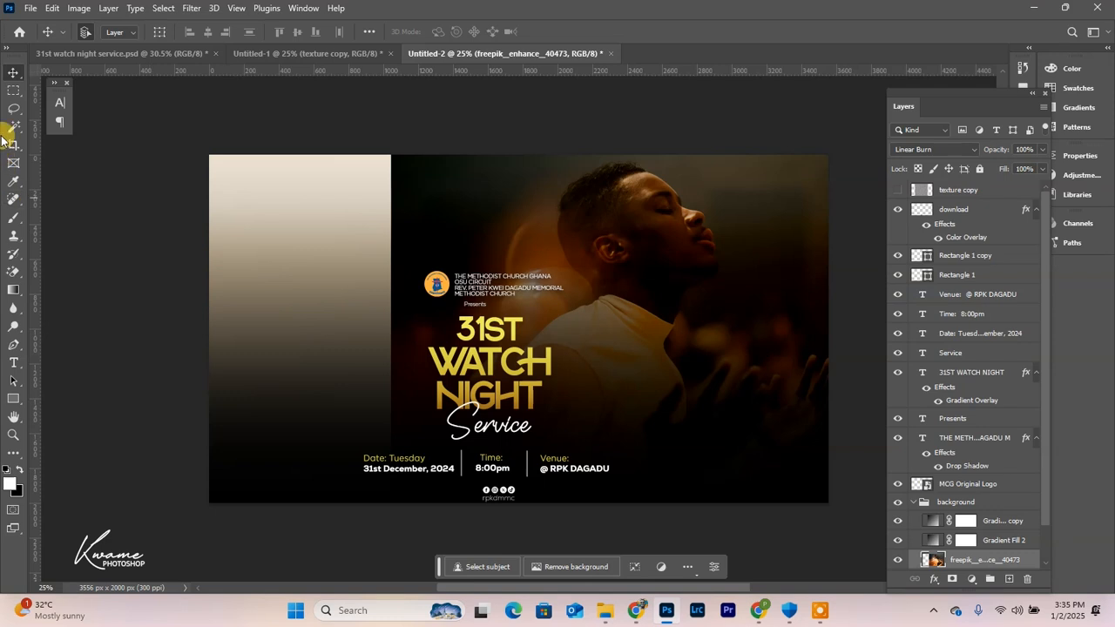
pyautogui.click(10, 90)
pyautogui.moveTo(179, 125); pyautogui.dragTo(415, 533)
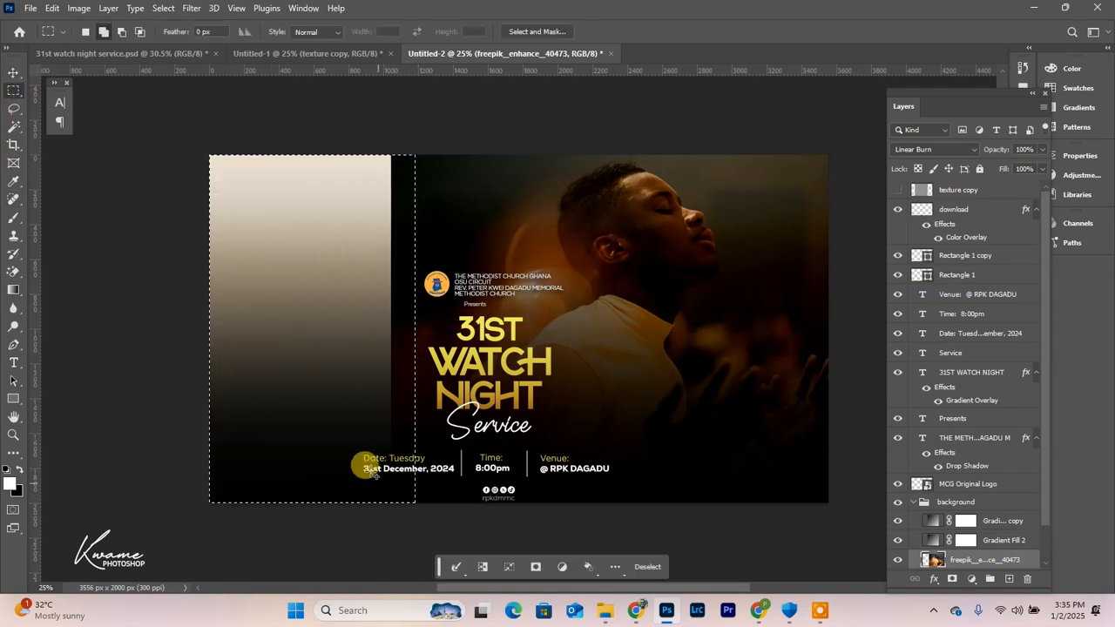
pyautogui.rightClick(355, 365)
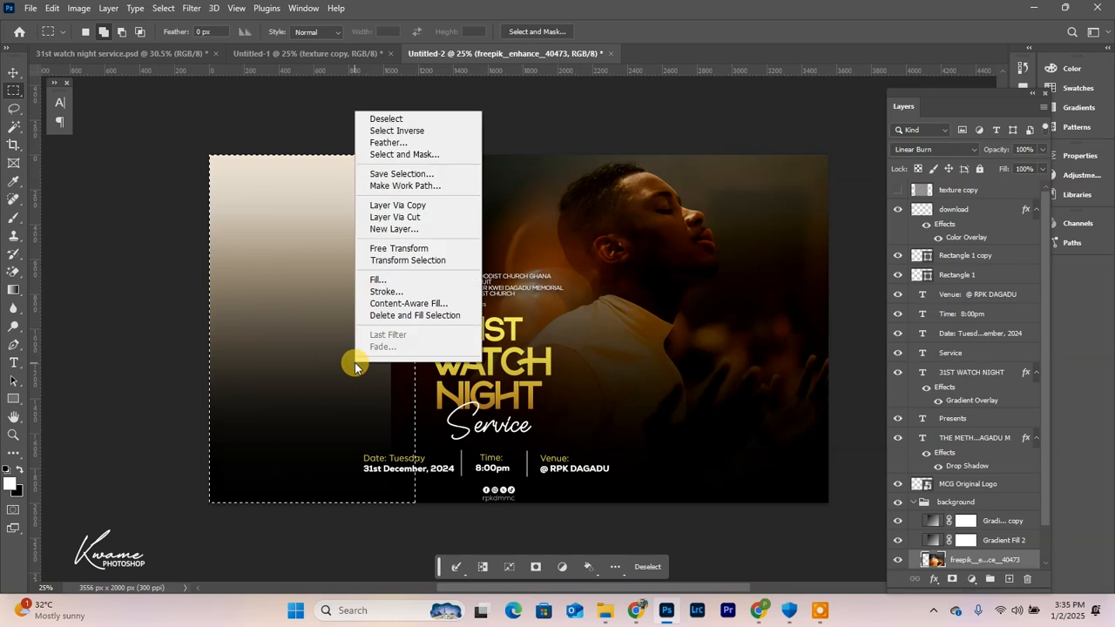
pyautogui.click(419, 282)
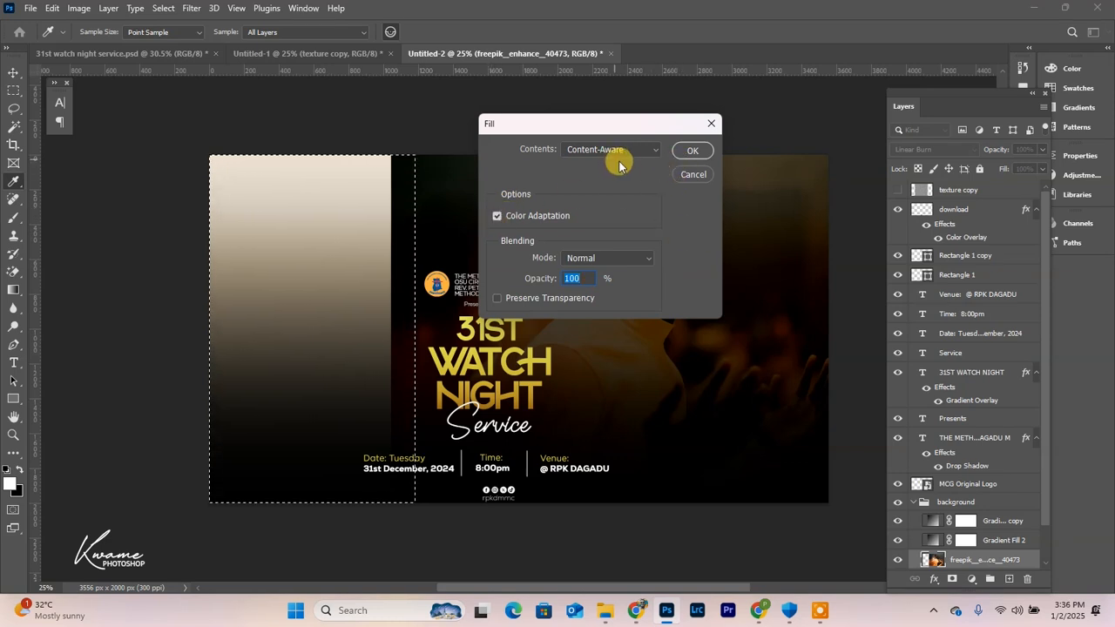
pyautogui.click(695, 154)
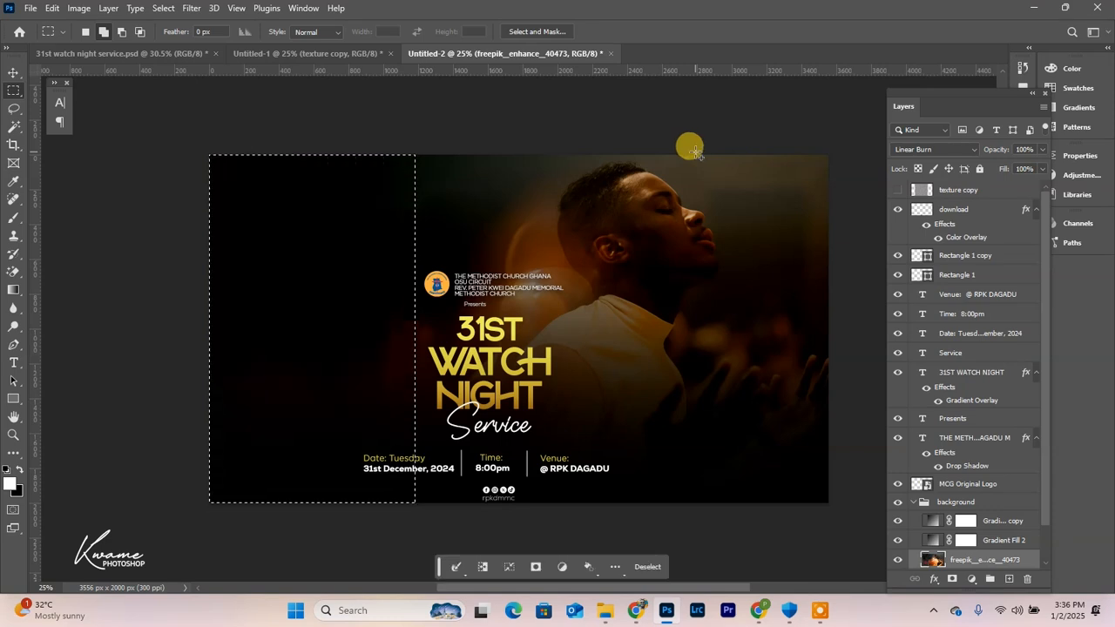
pyautogui.hotkey('ctrl', 'd')
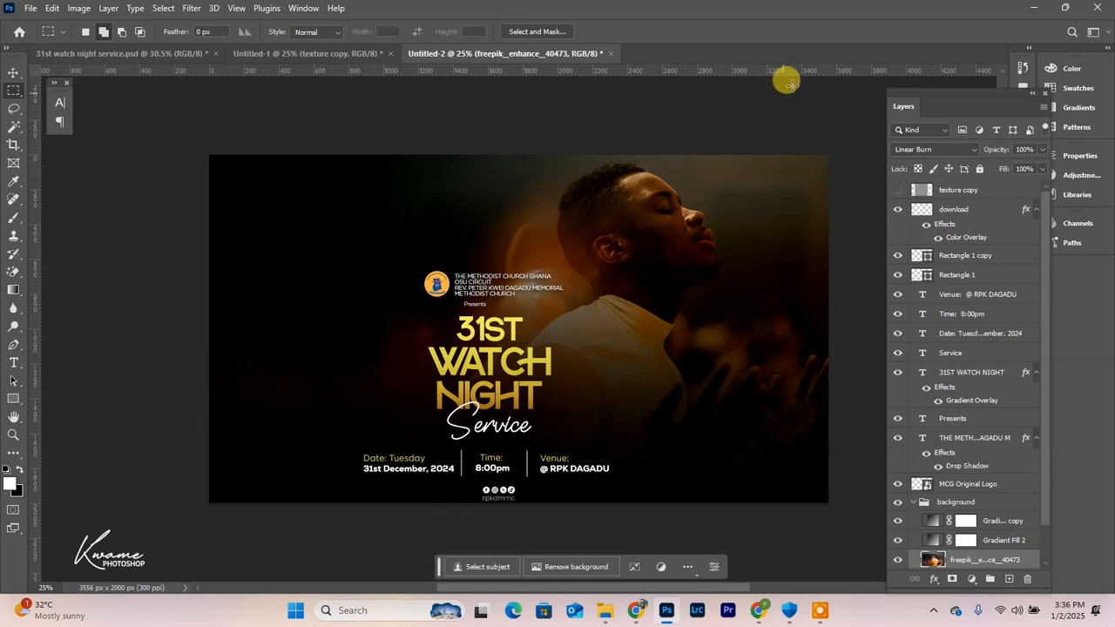
pyautogui.click(13, 71)
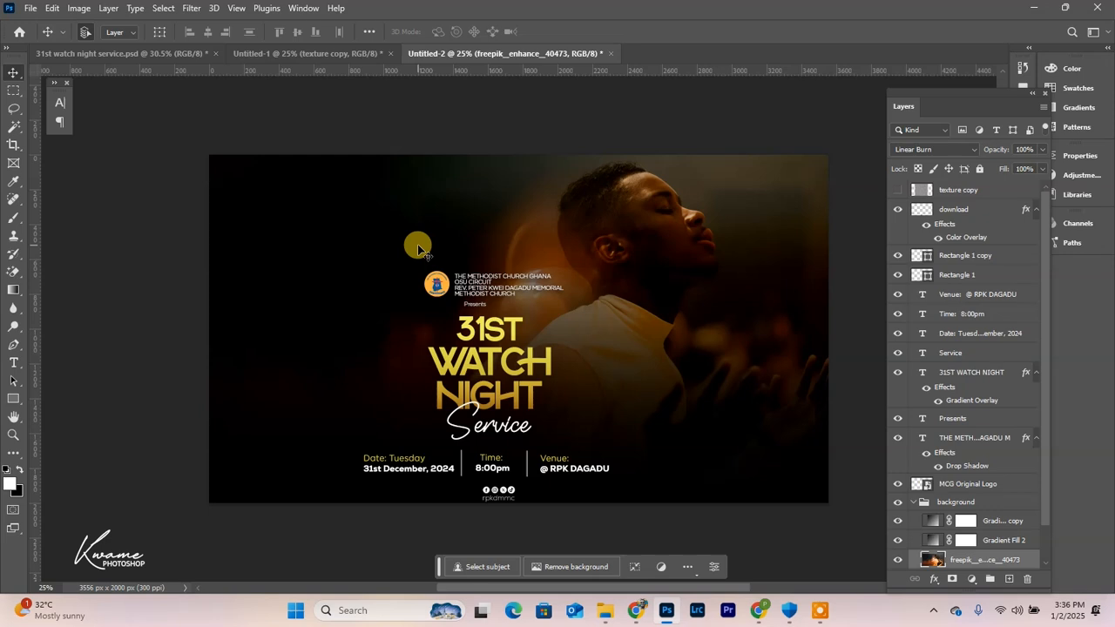
# - Lock the photo layer and the background group, and collapse the group
pyautogui.click(469, 263)
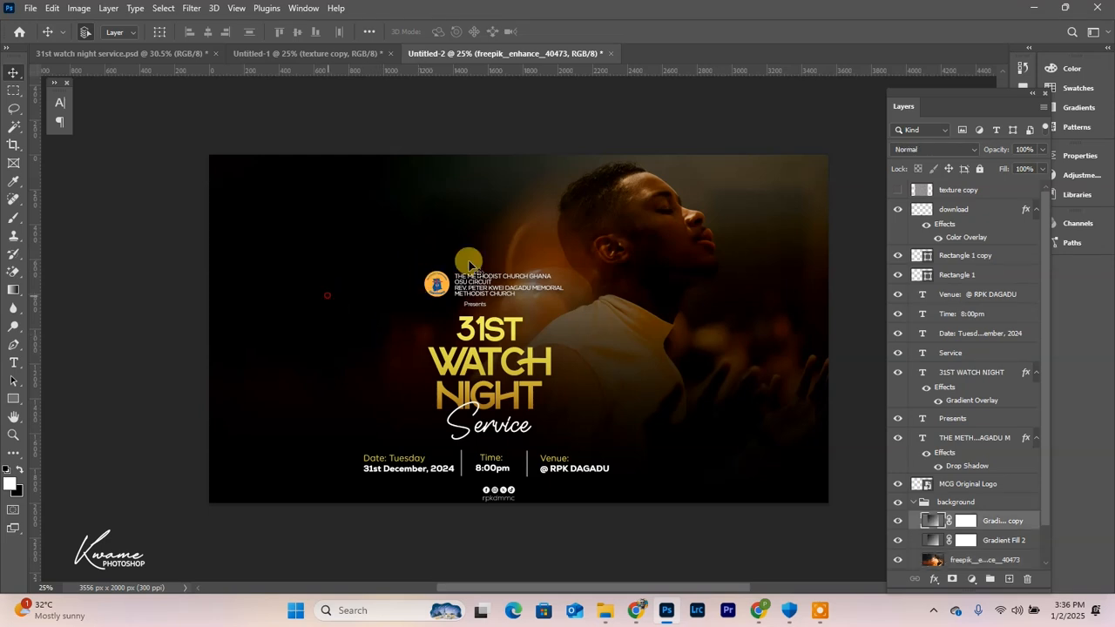
pyautogui.click(997, 556)
pyautogui.click(978, 170)
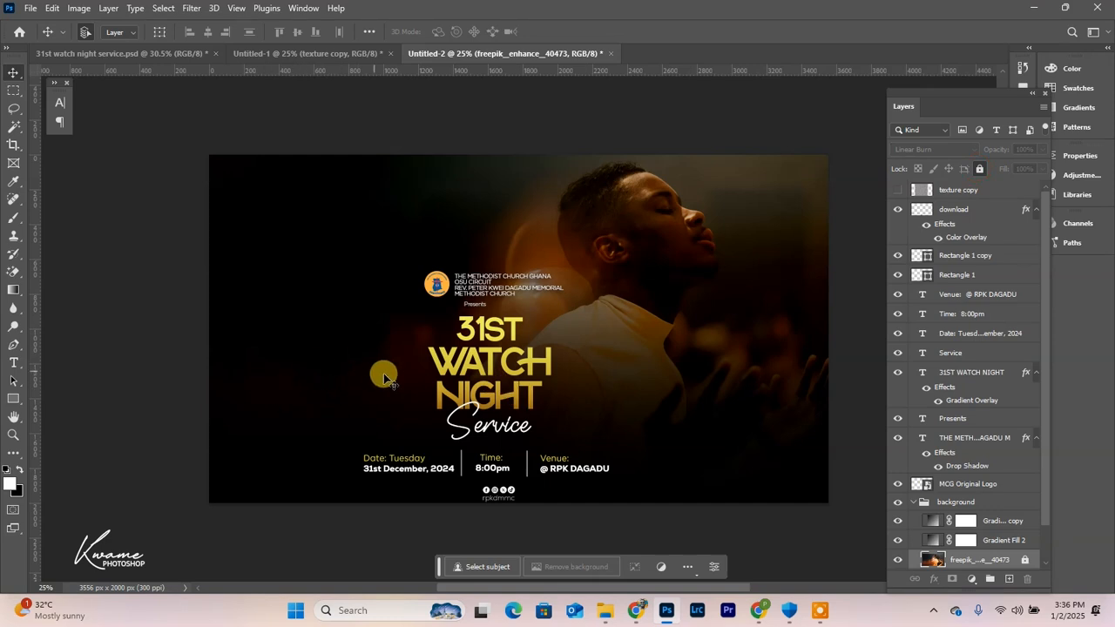
pyautogui.click(981, 502)
pyautogui.click(981, 170)
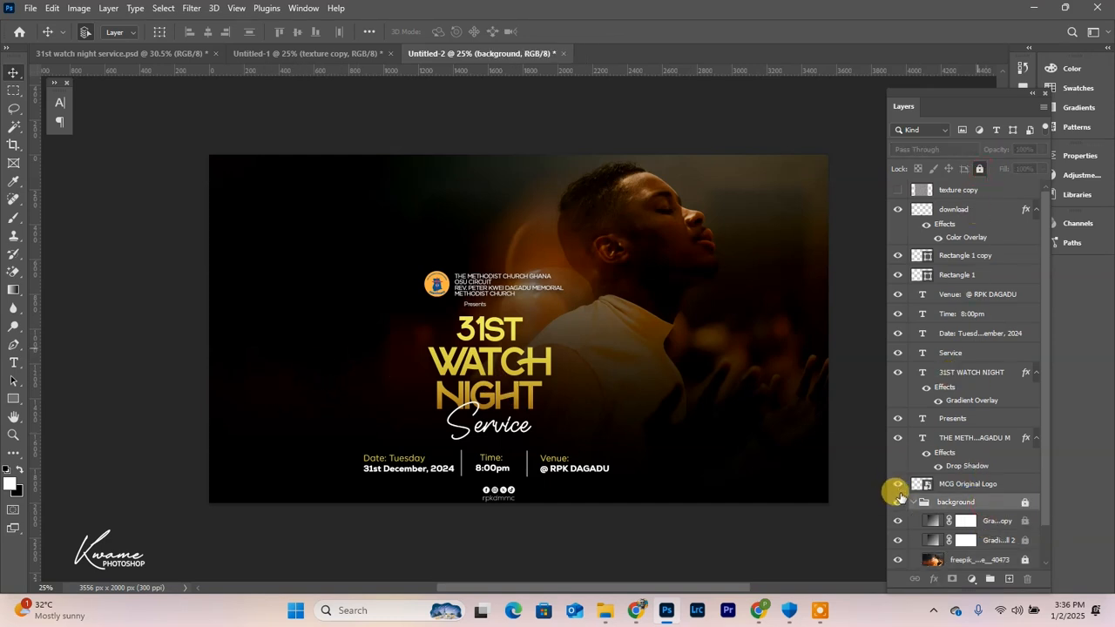
pyautogui.click(912, 502)
# - Move the church logo, header and Presents text to the canvas's upper left, and place the title and Service text below them
pyautogui.moveTo(370, 261); pyautogui.dragTo(586, 307)
pyautogui.moveTo(435, 289); pyautogui.dragTo(301, 224)
pyautogui.moveTo(409, 321); pyautogui.dragTo(545, 431)
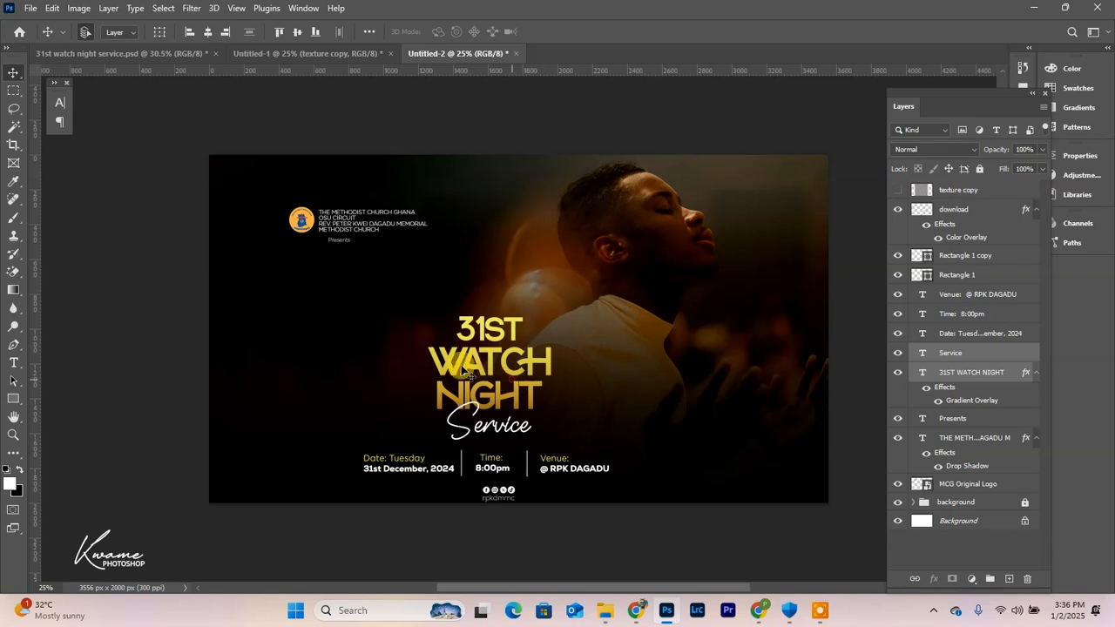
pyautogui.moveTo(408, 327); pyautogui.dragTo(583, 438)
pyautogui.moveTo(512, 372); pyautogui.dragTo(388, 335)
pyautogui.moveTo(378, 337); pyautogui.dragTo(452, 329)
# - Enlarge the 31ST WATCH NIGHT and Service texts together to about 137% and nudge them slightly down
pyautogui.hotkey('ctrl', 't')
pyautogui.press('Return')
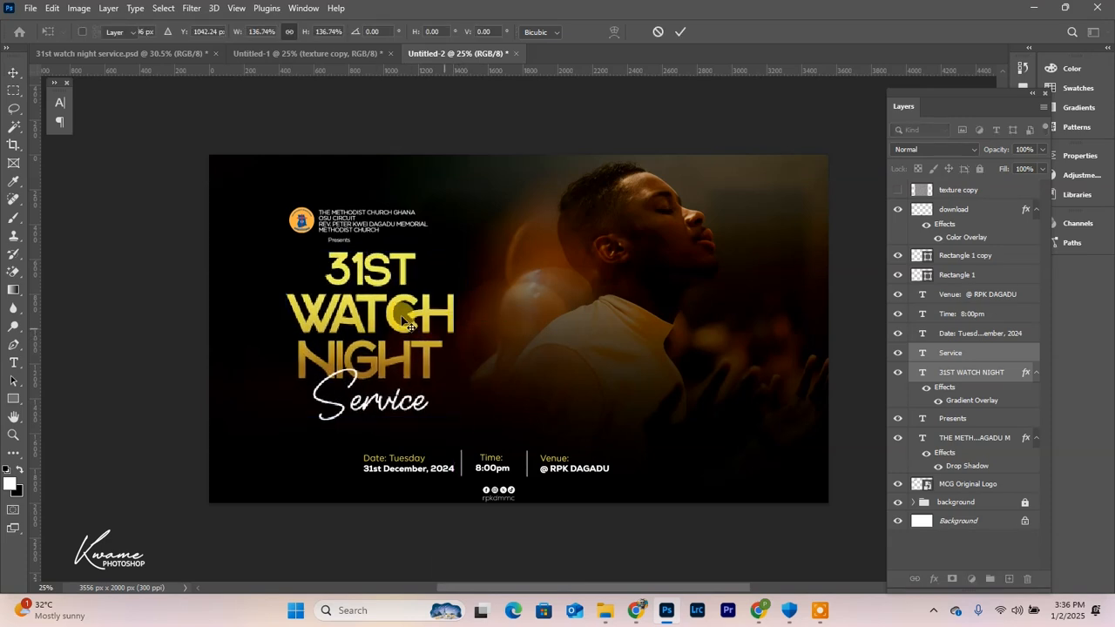
pyautogui.moveTo(409, 299); pyautogui.dragTo(409, 309)
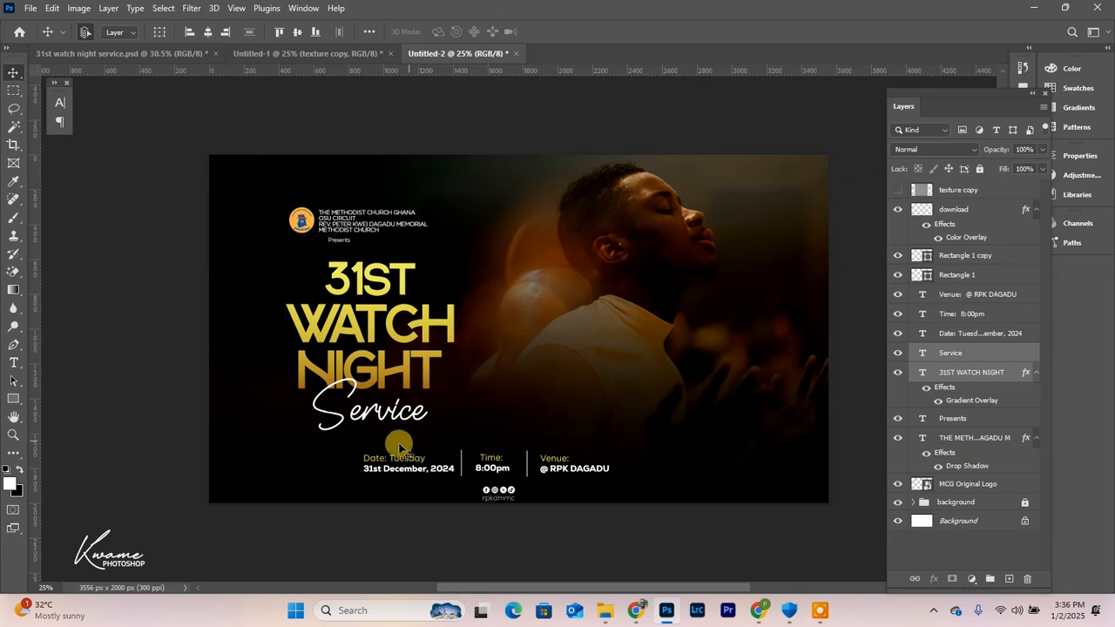
# - Delete the date, time and venue texts together with their divider lines
pyautogui.moveTo(640, 465); pyautogui.dragTo(392, 459)
pyautogui.press('Delete')
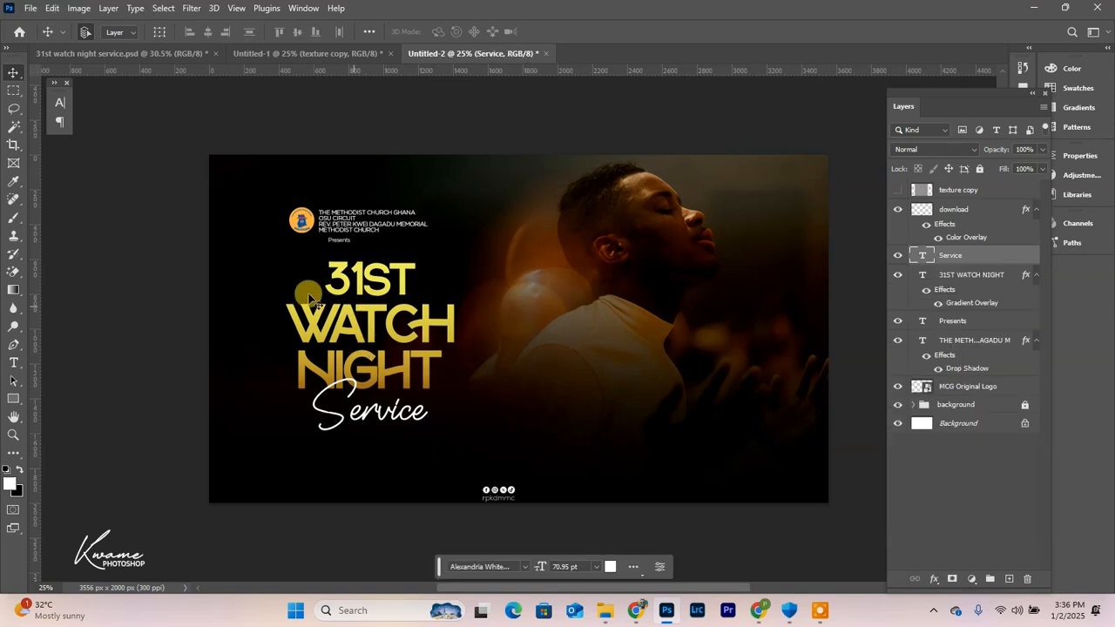
# - Shift the title and Service text slightly down and left, and move the social handles to the canvas's lower-right corner
pyautogui.moveTo(244, 283); pyautogui.dragTo(386, 440)
pyautogui.moveTo(395, 380); pyautogui.dragTo(380, 390)
pyautogui.moveTo(510, 493); pyautogui.dragTo(803, 472)
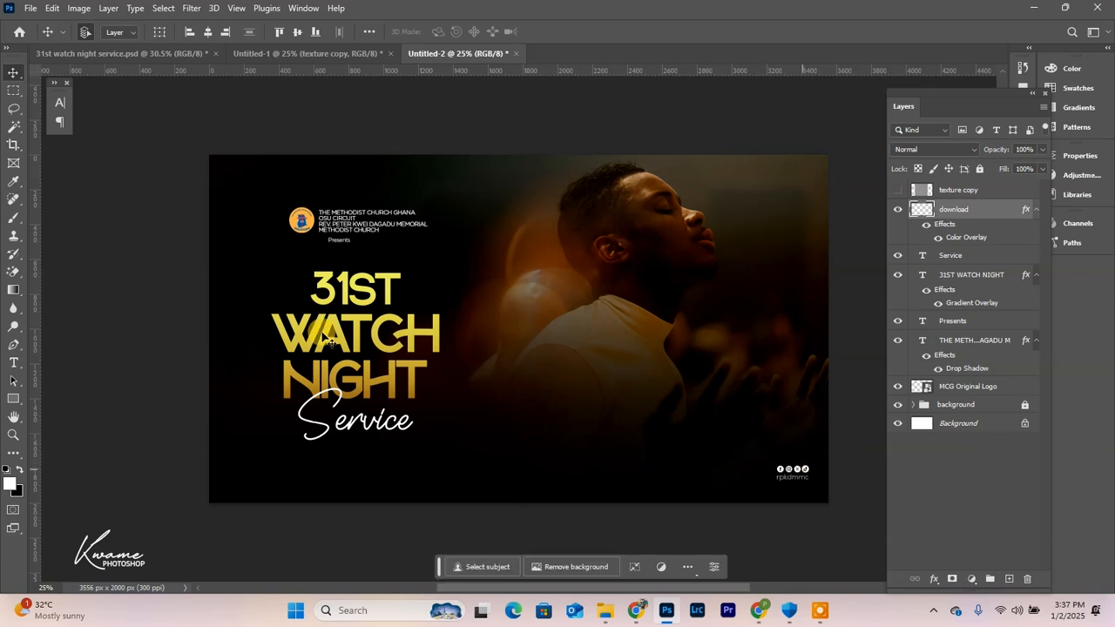
# - Scale the title and Service text up slightly more and move them a little lower
pyautogui.moveTo(248, 288); pyautogui.dragTo(424, 436)
pyautogui.hotkey('ctrl', 't')
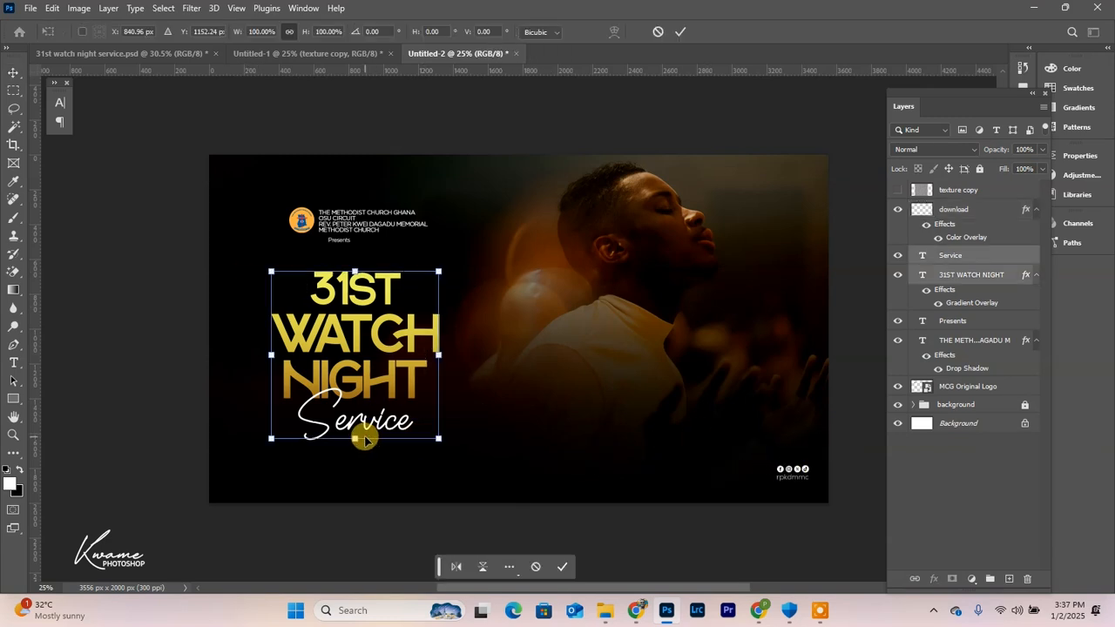
pyautogui.moveTo(355, 438); pyautogui.dragTo(357, 460)
pyautogui.press('Return')
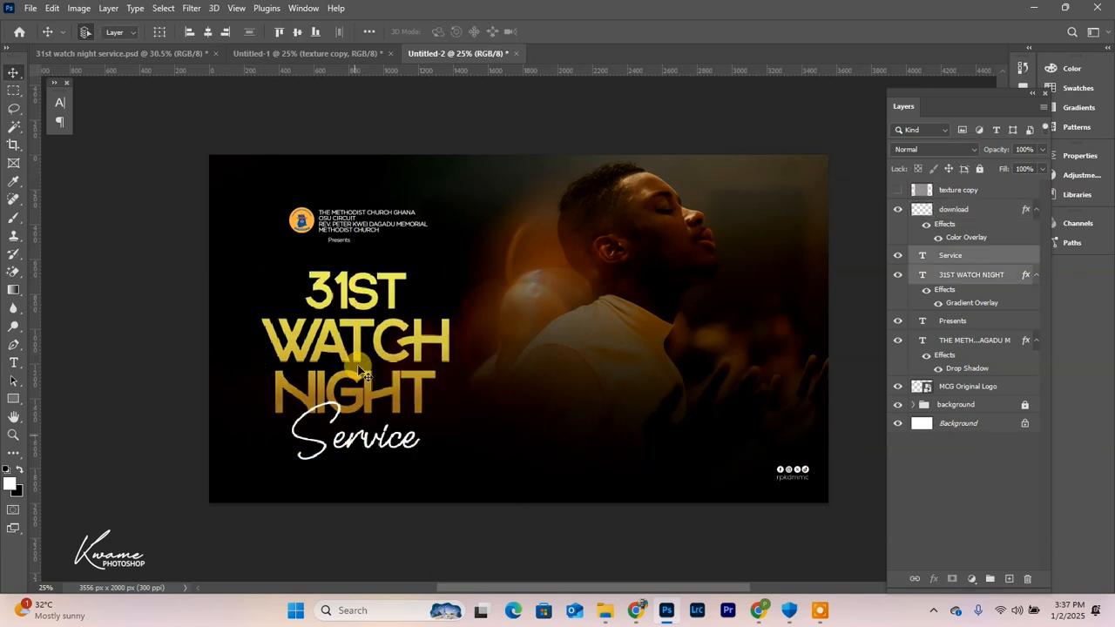
pyautogui.moveTo(361, 348)
pyautogui.mouseDown()
pyautogui.moveTo(363, 380)
pyautogui.moveTo(360, 362)
pyautogui.mouseUp()
# - Shift the church logo, header and Presents text slightly left, and nudge the title and Service text up
pyautogui.moveTo(270, 174); pyautogui.dragTo(392, 242)
pyautogui.moveTo(306, 216)
pyautogui.mouseDown()
pyautogui.moveTo(291, 194)
pyautogui.moveTo(290, 228)
pyautogui.moveTo(293, 220)
pyautogui.mouseUp()
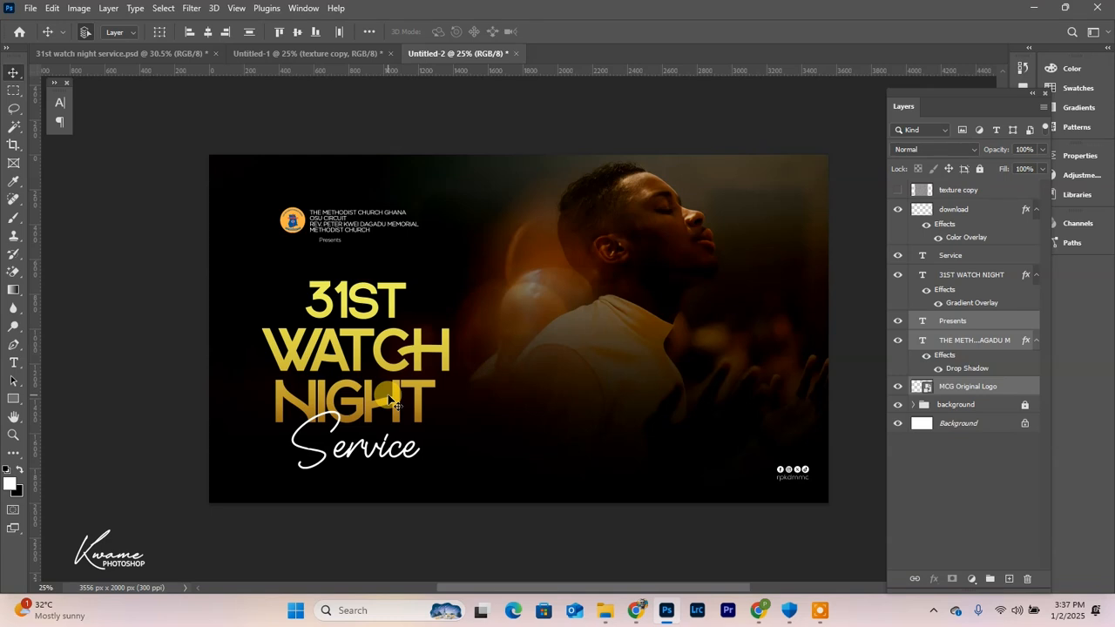
pyautogui.moveTo(390, 401); pyautogui.dragTo(387, 390)
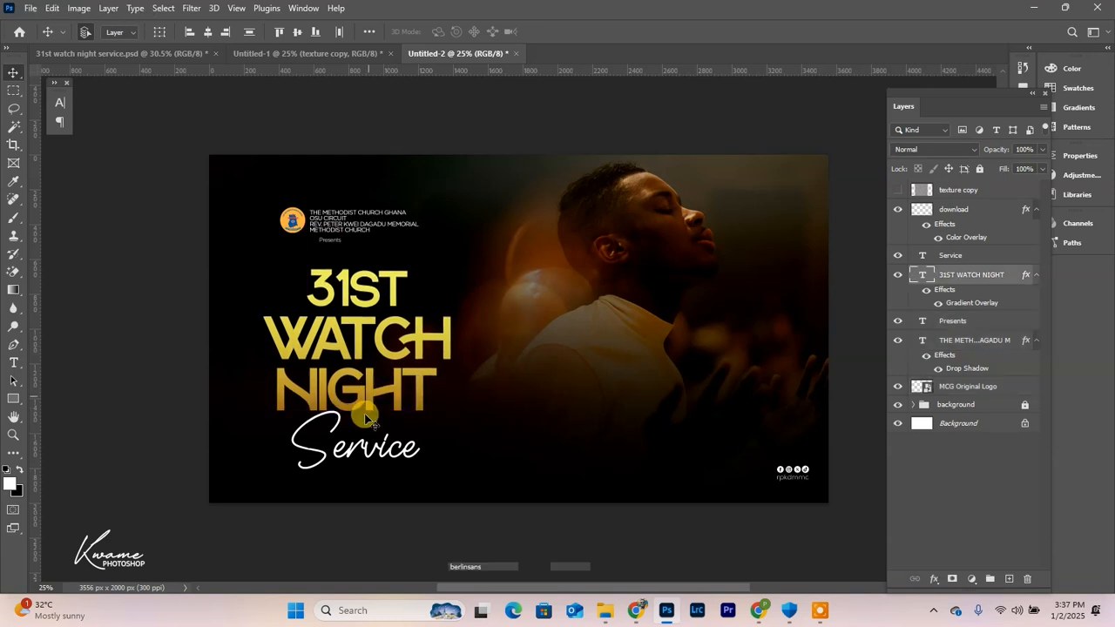
pyautogui.moveTo(343, 456); pyautogui.dragTo(342, 445)
# - Enlarge the church logo, header and Presents text together to about 118.6%
pyautogui.moveTo(277, 195); pyautogui.dragTo(349, 246)
pyautogui.hotkey('ctrl', 't')
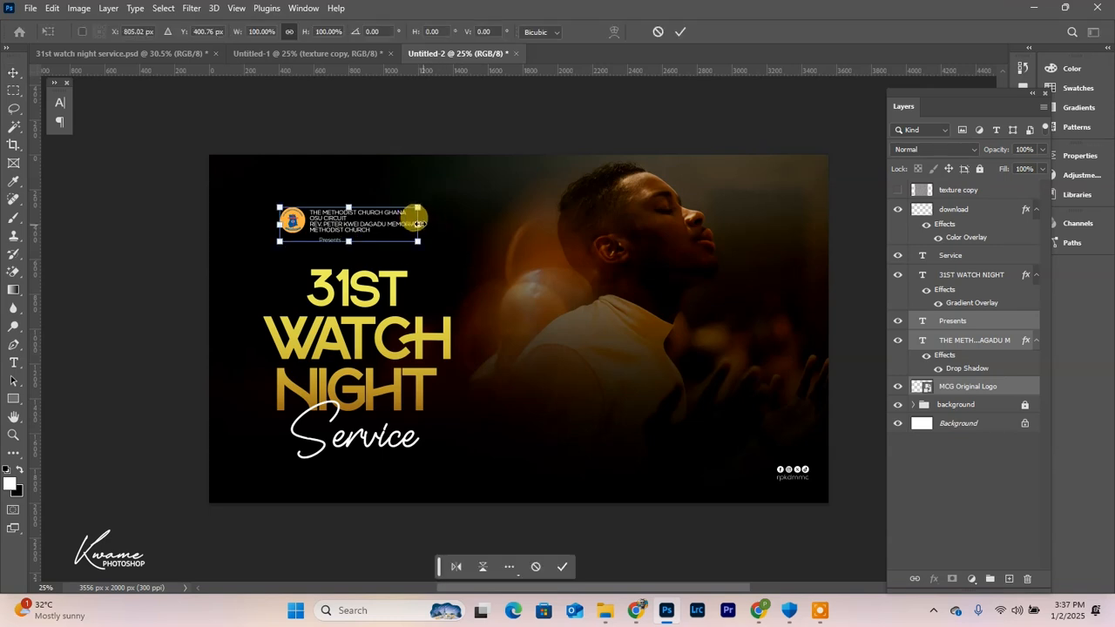
pyautogui.moveTo(417, 223); pyautogui.dragTo(448, 215)
pyautogui.press('Return')
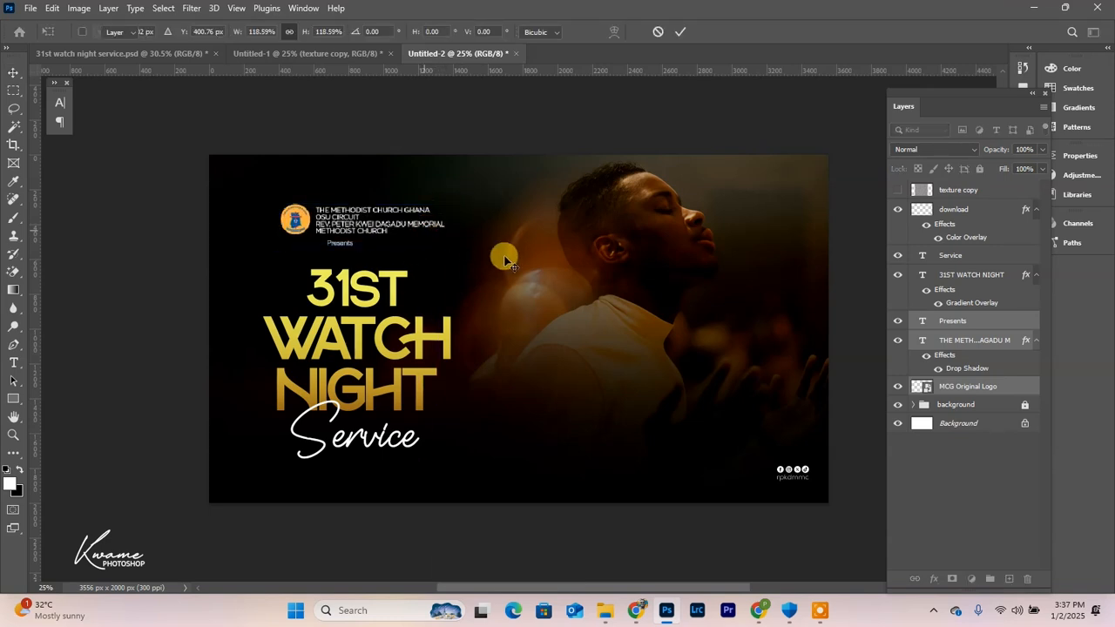
# - Delete the Presents text and shift the church logo and header slightly left
pyautogui.click(475, 256)
pyautogui.click(340, 243)
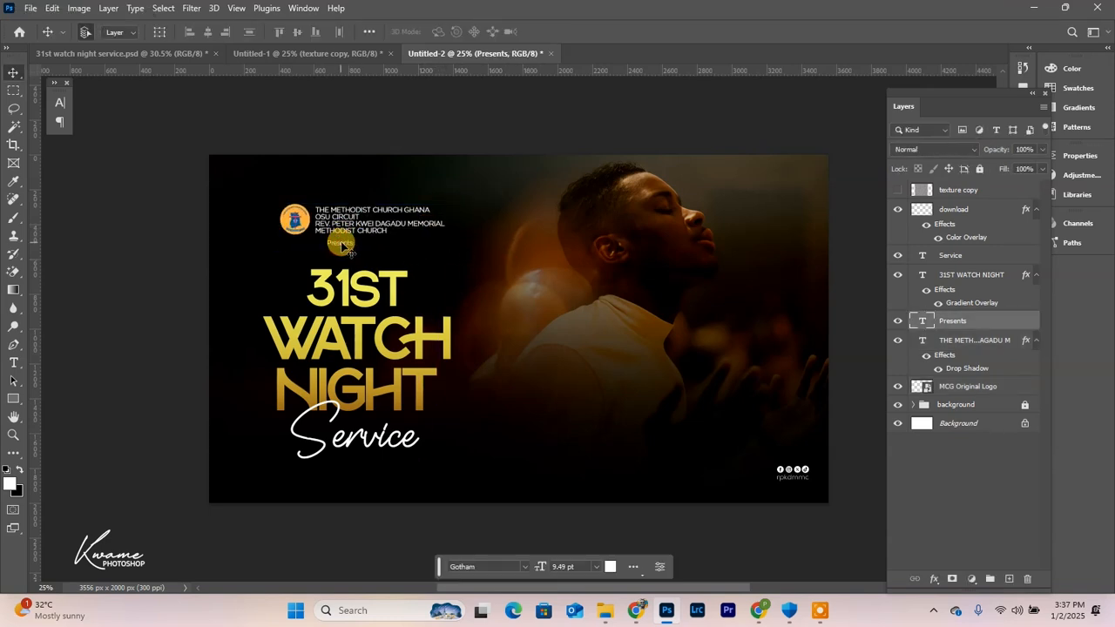
pyautogui.press('Delete')
pyautogui.moveTo(246, 194); pyautogui.dragTo(340, 223)
# - Enlarge the social media icons with the rpkdmmc handle in the lower-right corner
pyautogui.click(787, 470)
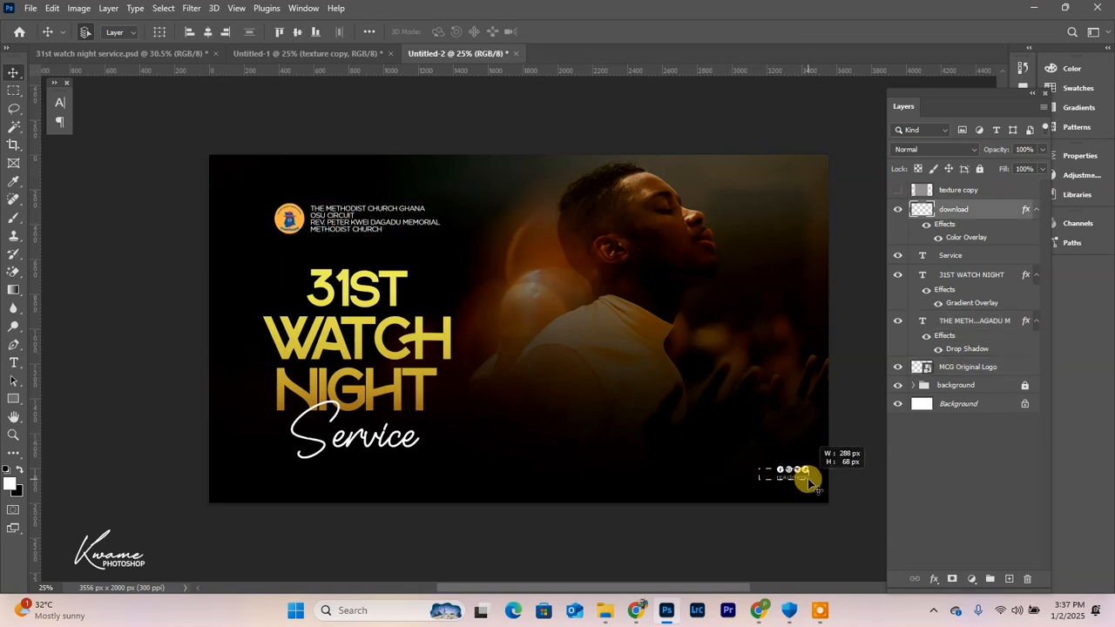
pyautogui.hotkey('ctrl', 't')
pyautogui.moveTo(772, 465); pyautogui.dragTo(805, 455)
pyautogui.press('Return')
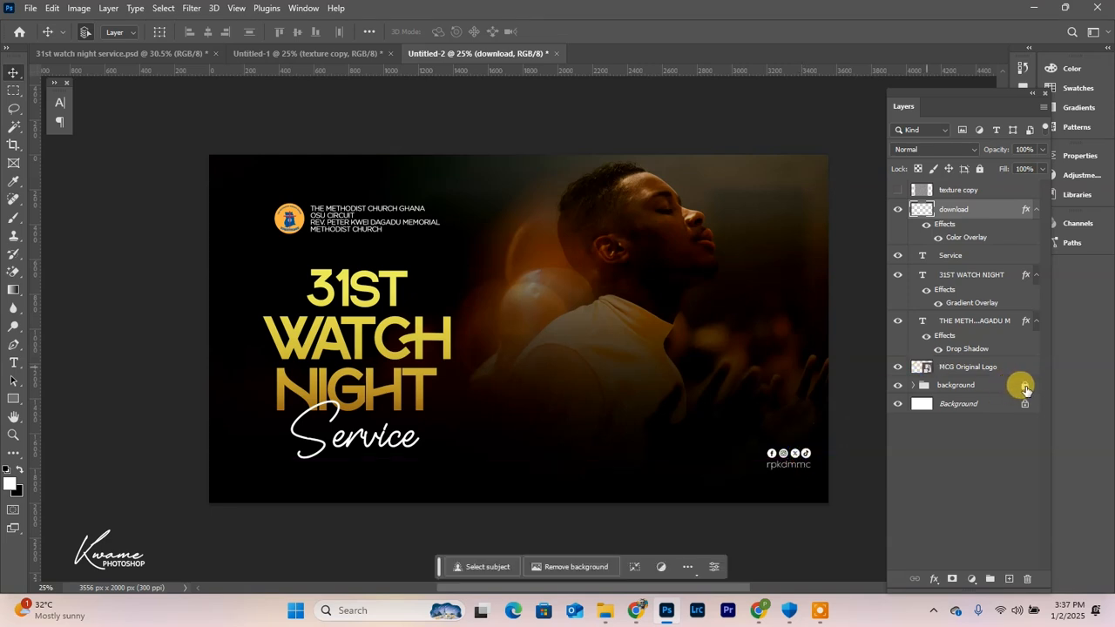
# - Lock the background group and shift the church logo, header, title and Service text together slightly to the right
pyautogui.click(913, 385)
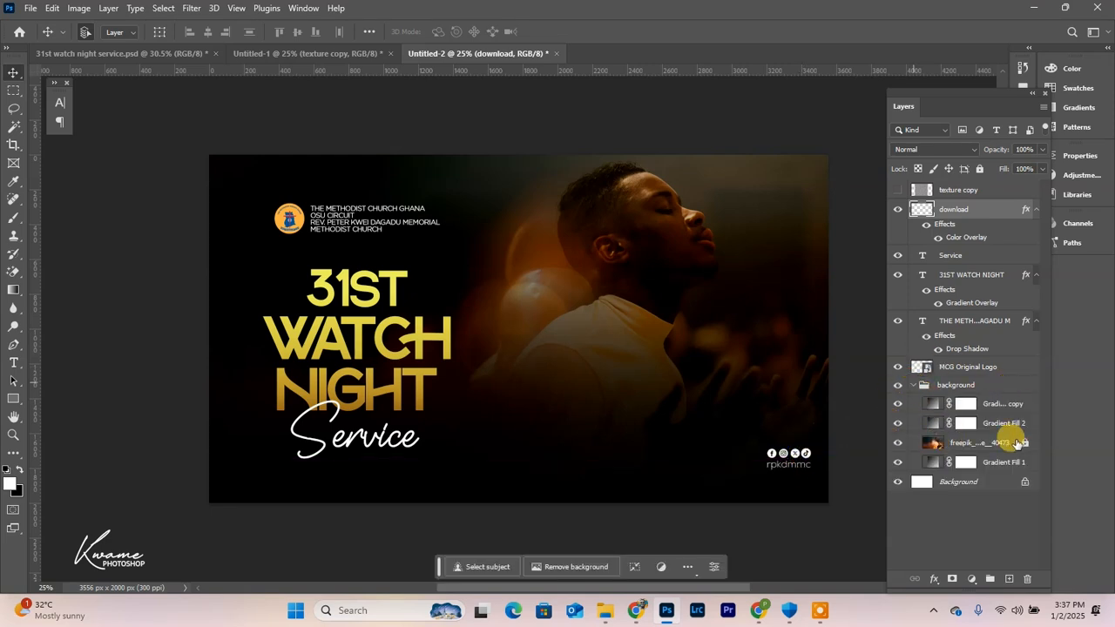
pyautogui.click(902, 285)
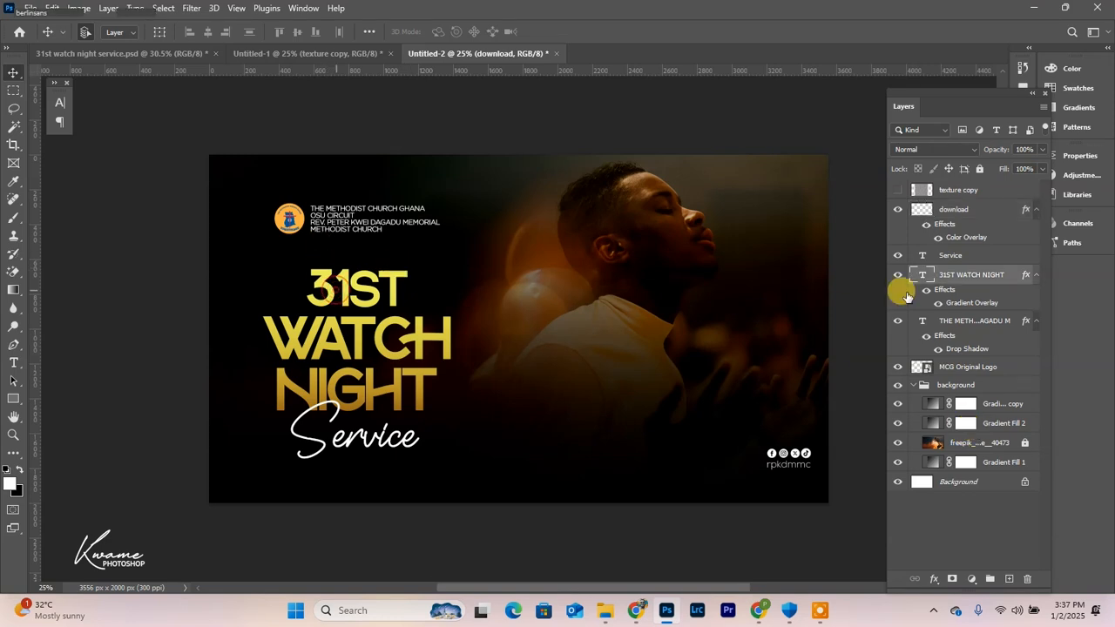
pyautogui.click(1010, 386)
pyautogui.click(980, 171)
pyautogui.moveTo(204, 186); pyautogui.dragTo(424, 447)
pyautogui.moveTo(422, 391); pyautogui.dragTo(444, 391)
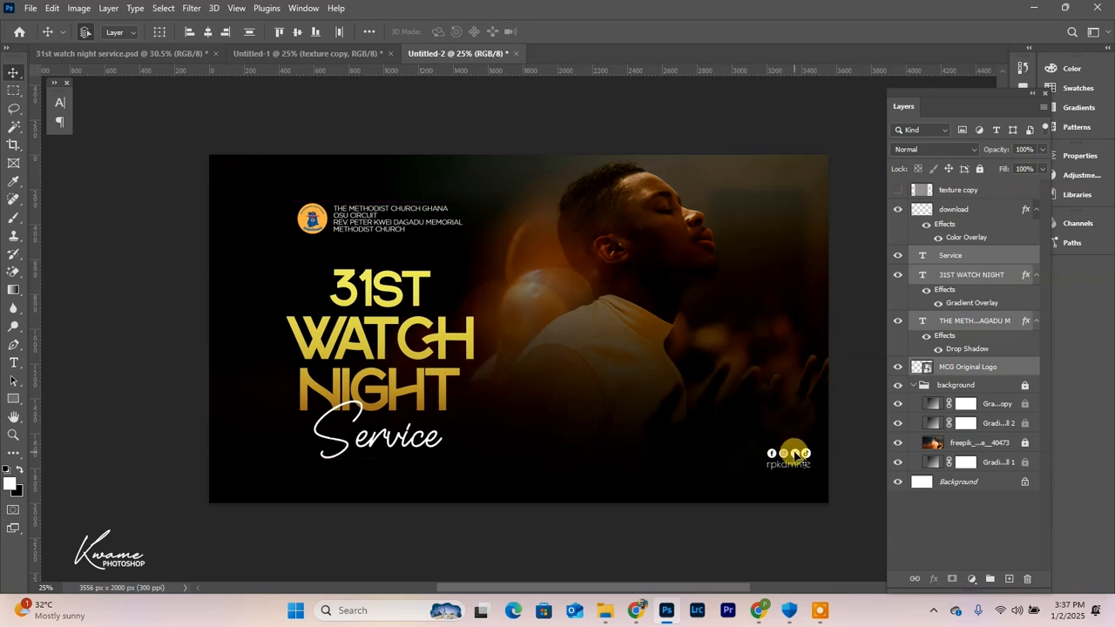
# - Move the social media icons slightly left, and nudge the church logo, header, title and Service text a little left
pyautogui.moveTo(795, 455); pyautogui.dragTo(778, 455)
pyautogui.moveTo(253, 201); pyautogui.dragTo(435, 456)
pyautogui.hotkey('shift', 'Left')
pyautogui.hotkey('shift', 'Left')
pyautogui.hotkey('shift', 'Left')
pyautogui.hotkey('shift', 'Left')
pyautogui.hotkey('shift', 'Left')
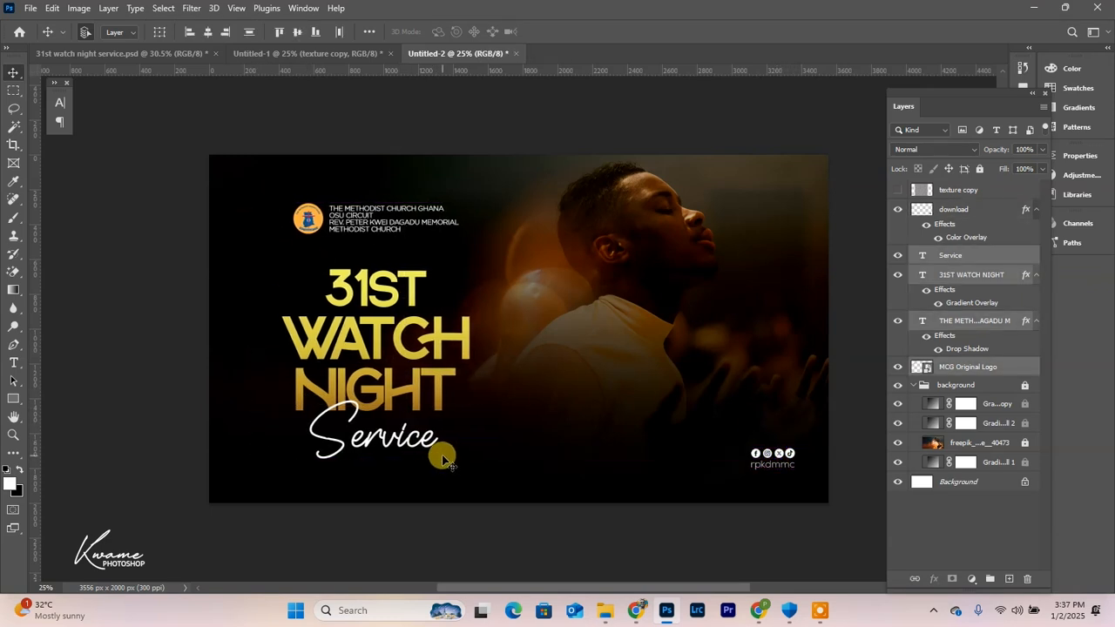
pyautogui.hotkey('shift', 'Left')
pyautogui.hotkey('shift', 'Left')
# - Unlock the background group, delete its Gradient Fill 2 copy layer, and compare the photo with and without Gradient Fill 2
pyautogui.click(897, 404)
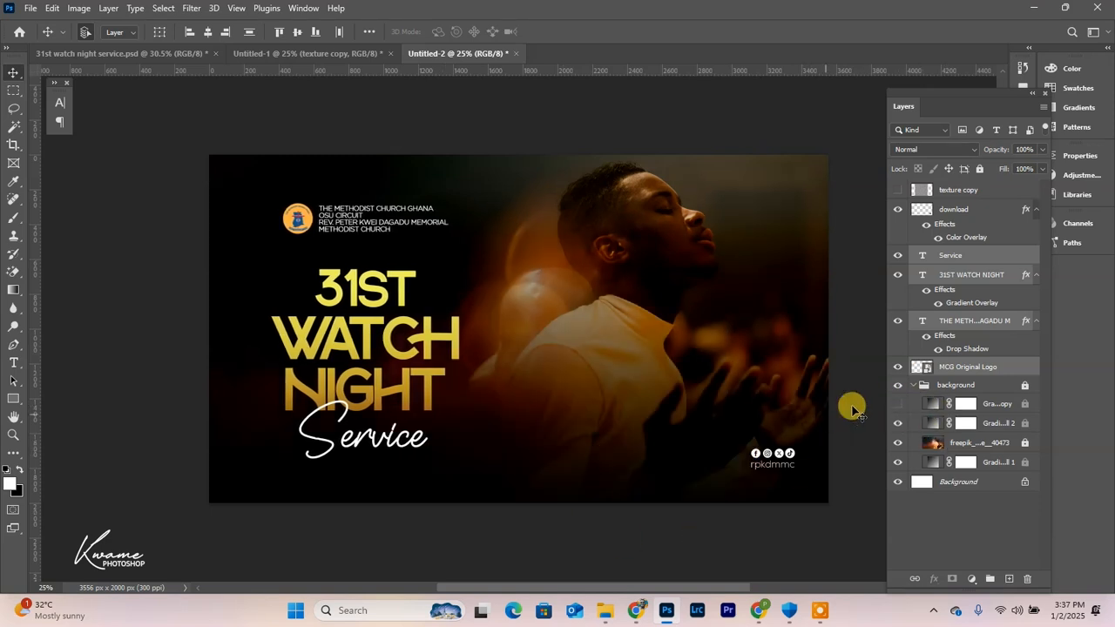
pyautogui.click(1018, 409)
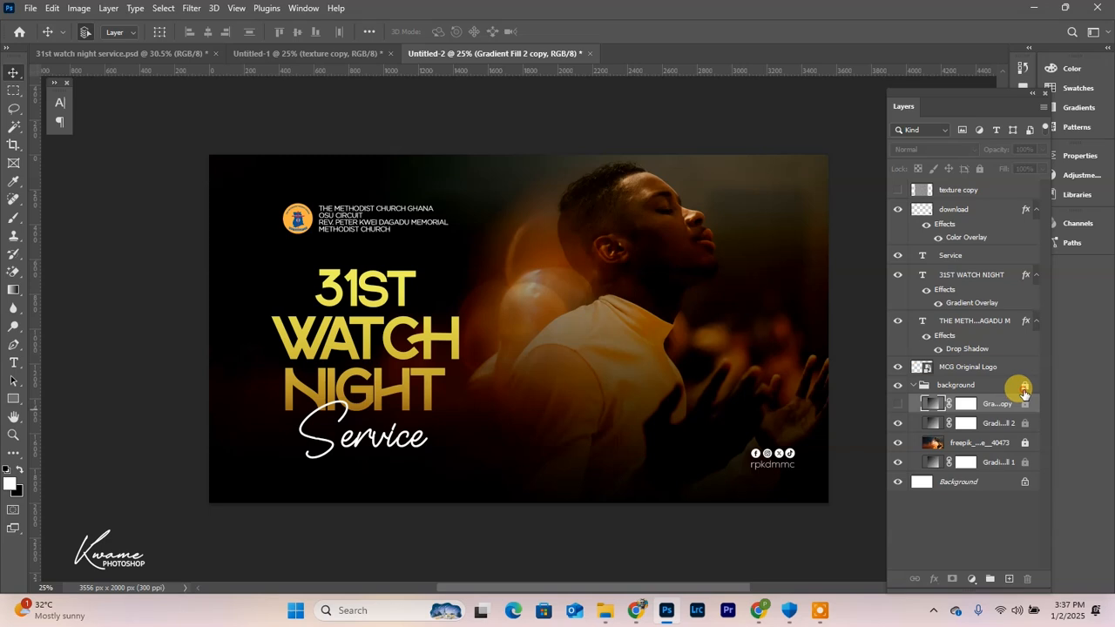
pyautogui.press('Delete')
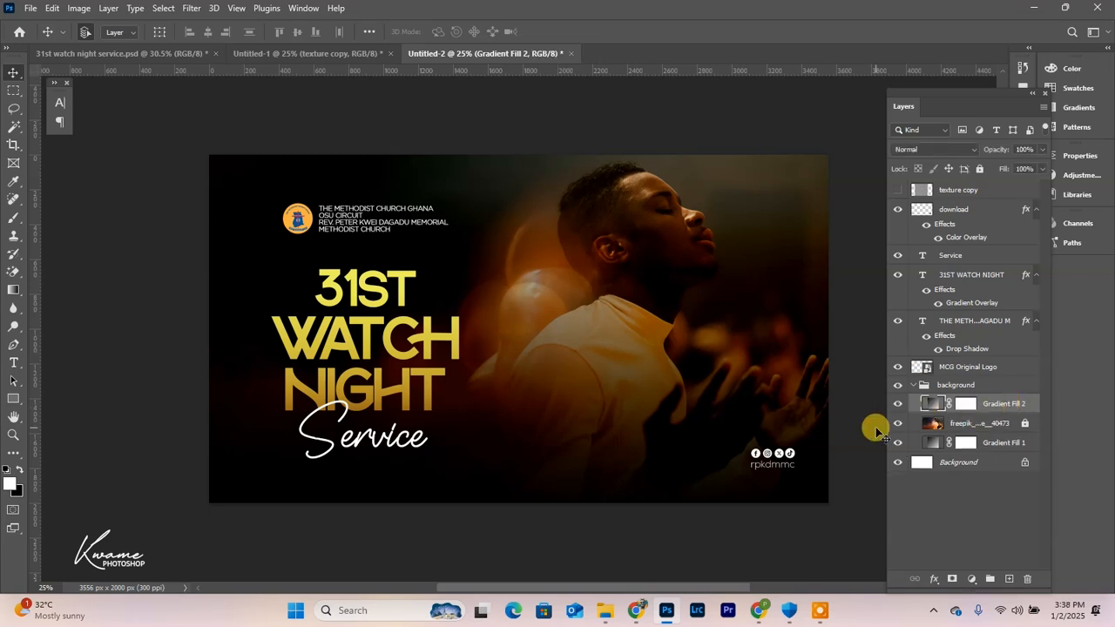
pyautogui.click(898, 405)
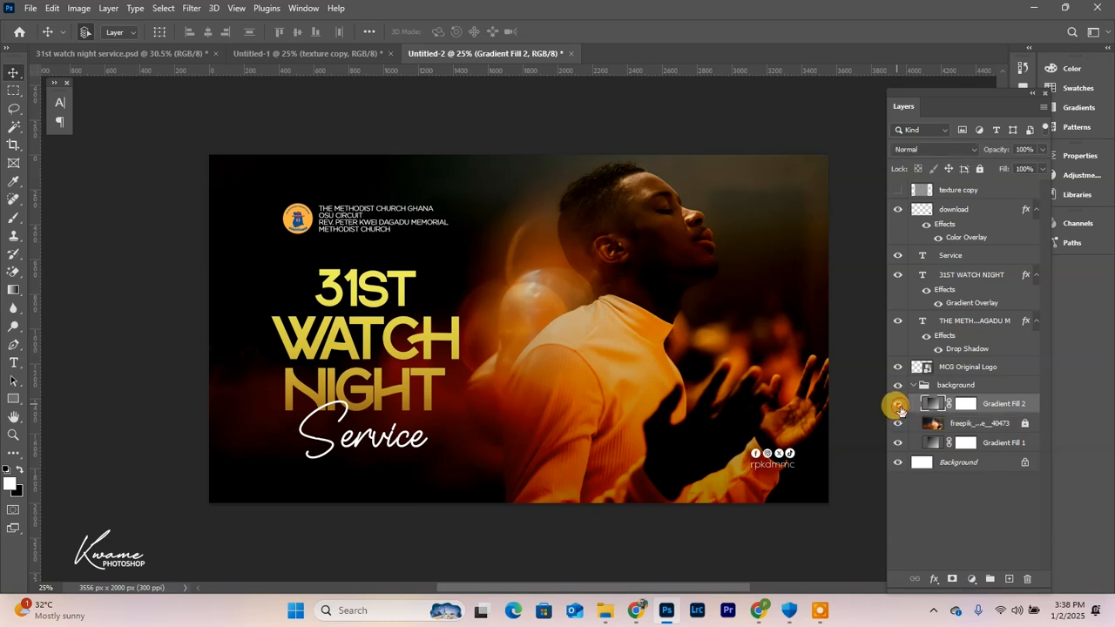
pyautogui.click(898, 405)
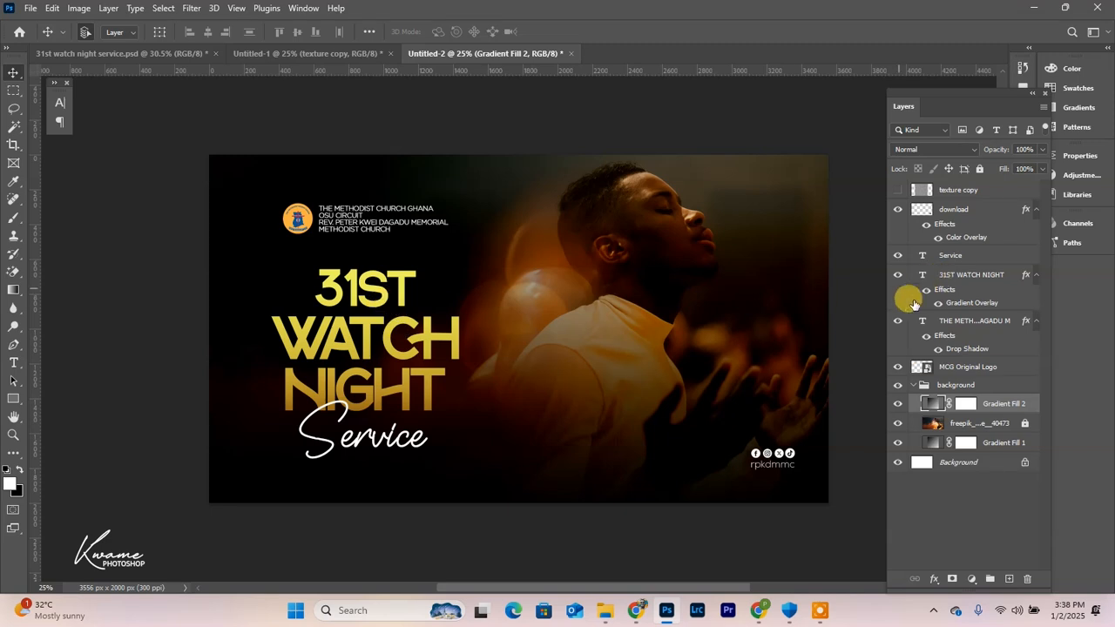